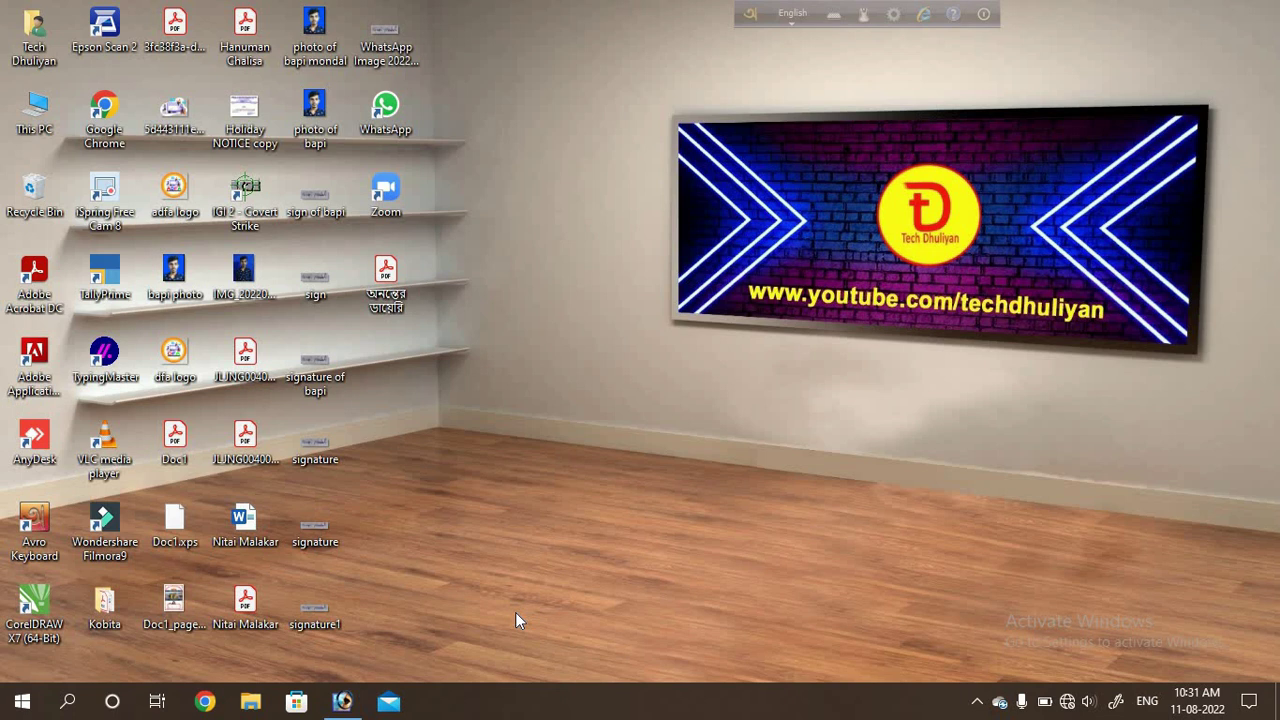
Open indian-flag-wallpaper.jpg from the DTP Collection folder in Photoshop.
{"action": "left_click", "coordinate": [343, 703]}
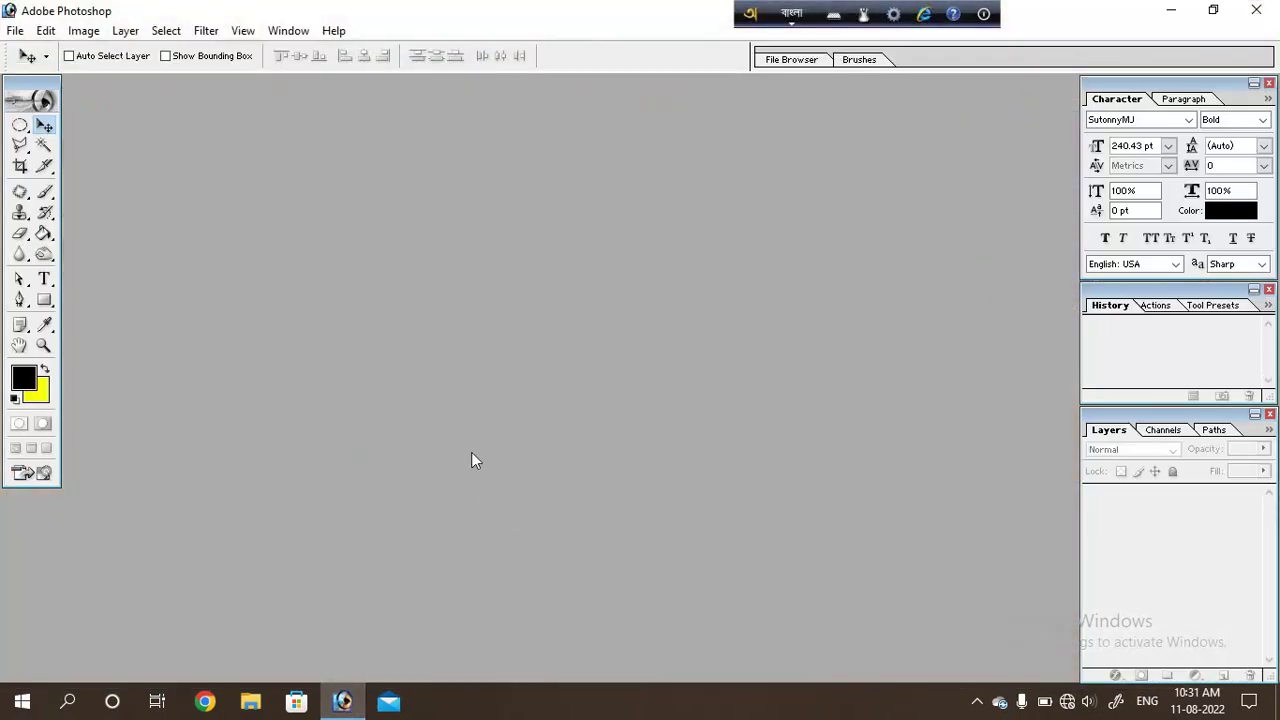
{"action": "double_click", "coordinate": [447, 348]}
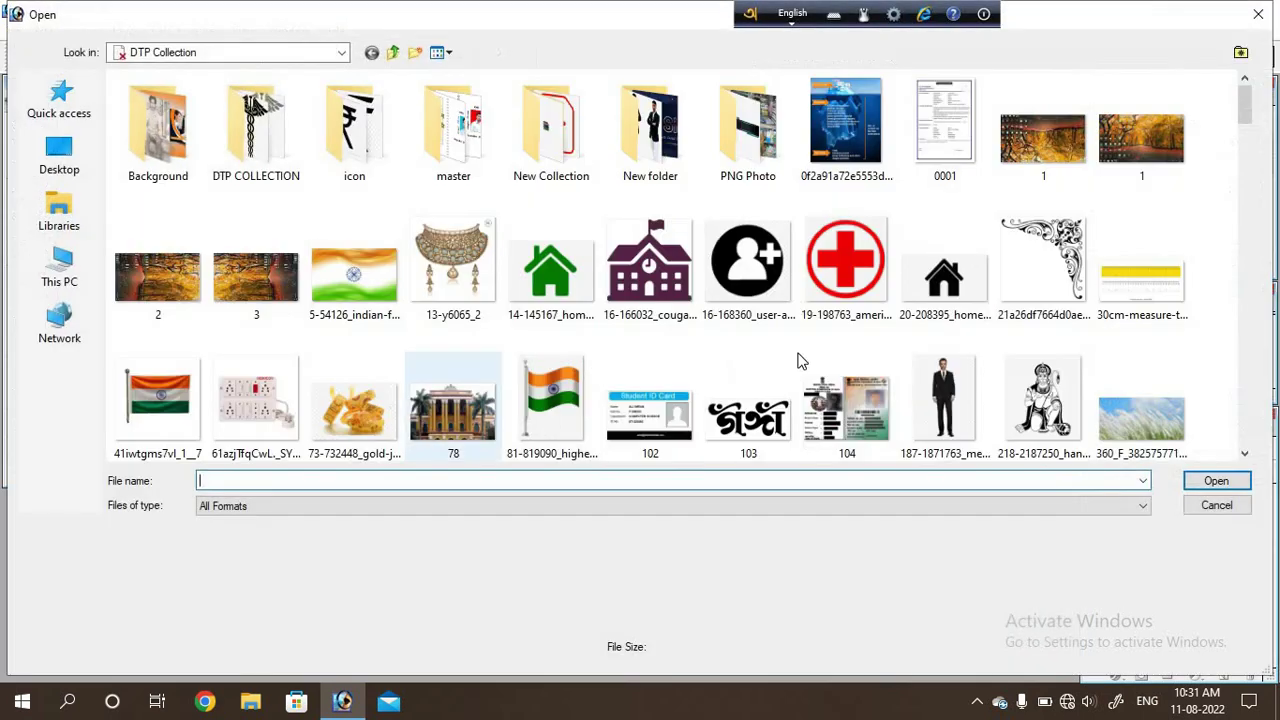
{"action": "scroll", "coordinate": [800, 360], "scroll_direction": "down", "scroll_amount": 3}
{"action": "scroll", "coordinate": [808, 349], "scroll_direction": "down", "scroll_amount": 15}
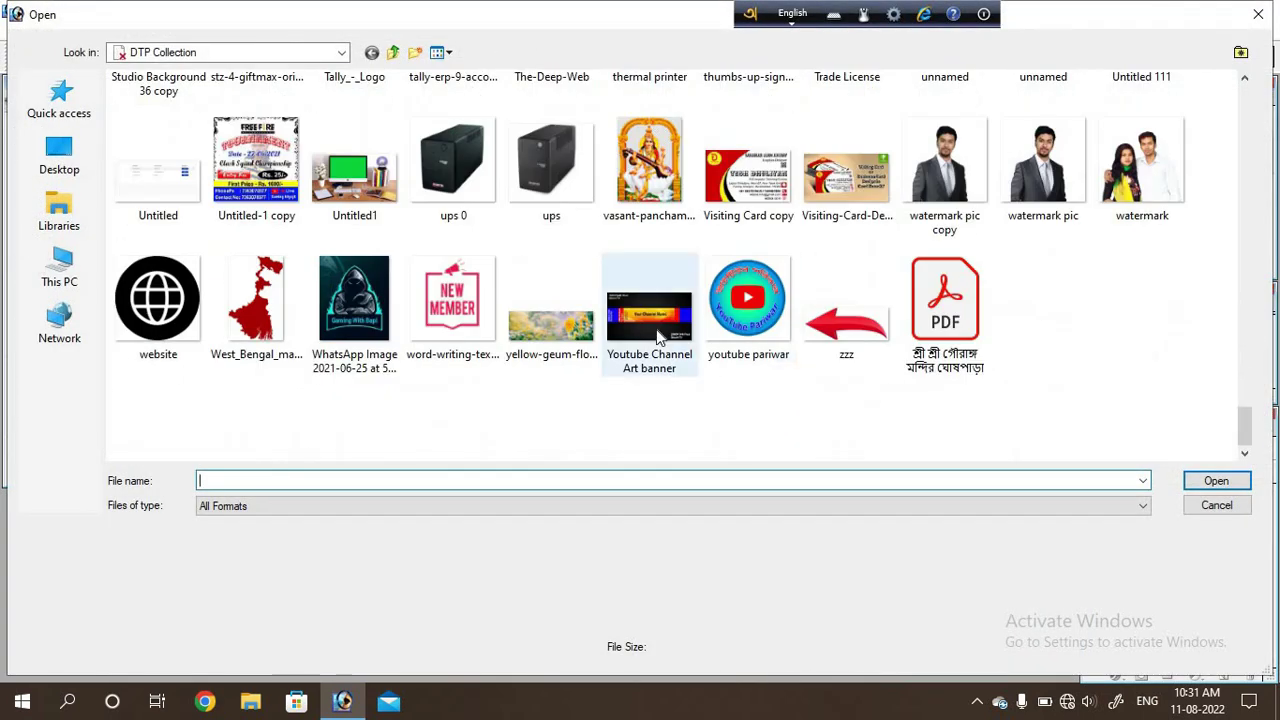
{"action": "scroll", "coordinate": [658, 338], "scroll_direction": "up", "scroll_amount": 5}
{"action": "scroll", "coordinate": [1101, 310], "scroll_direction": "up", "scroll_amount": 2}
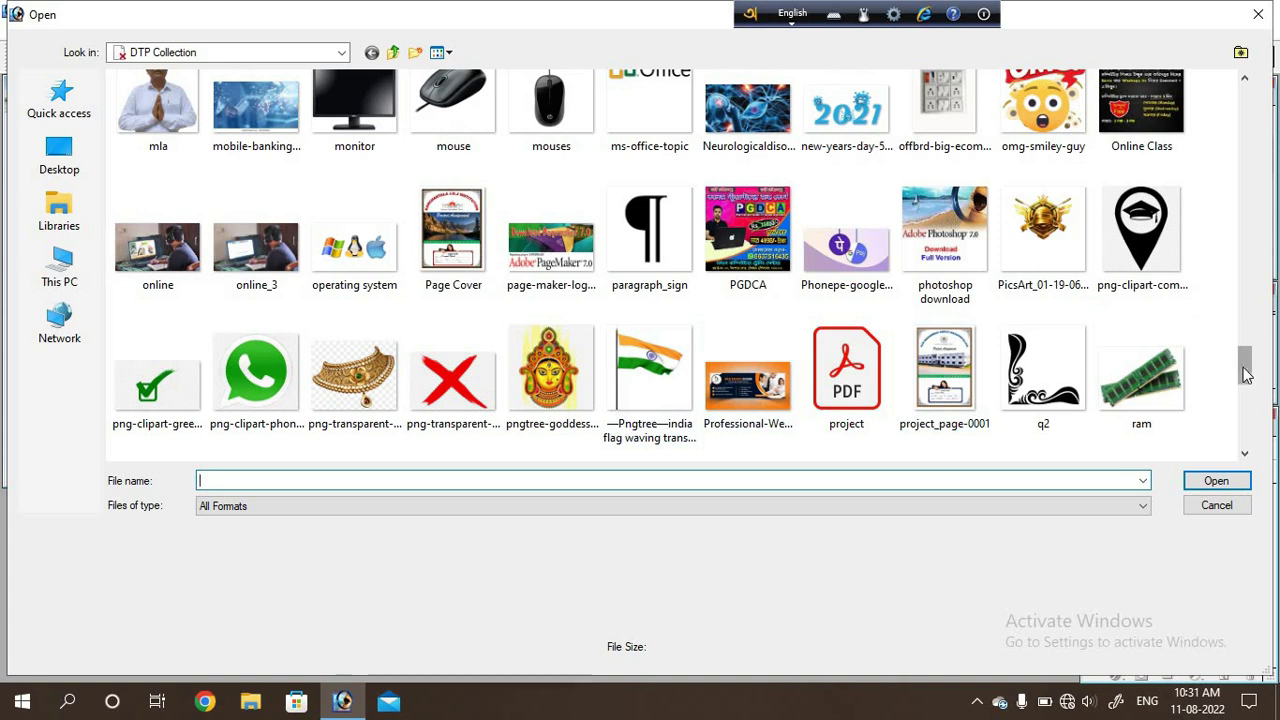
{"action": "left_click_drag", "start_coordinate": [1245, 373], "coordinate": [1245, 310]}
{"action": "double_click", "coordinate": [1043, 214]}
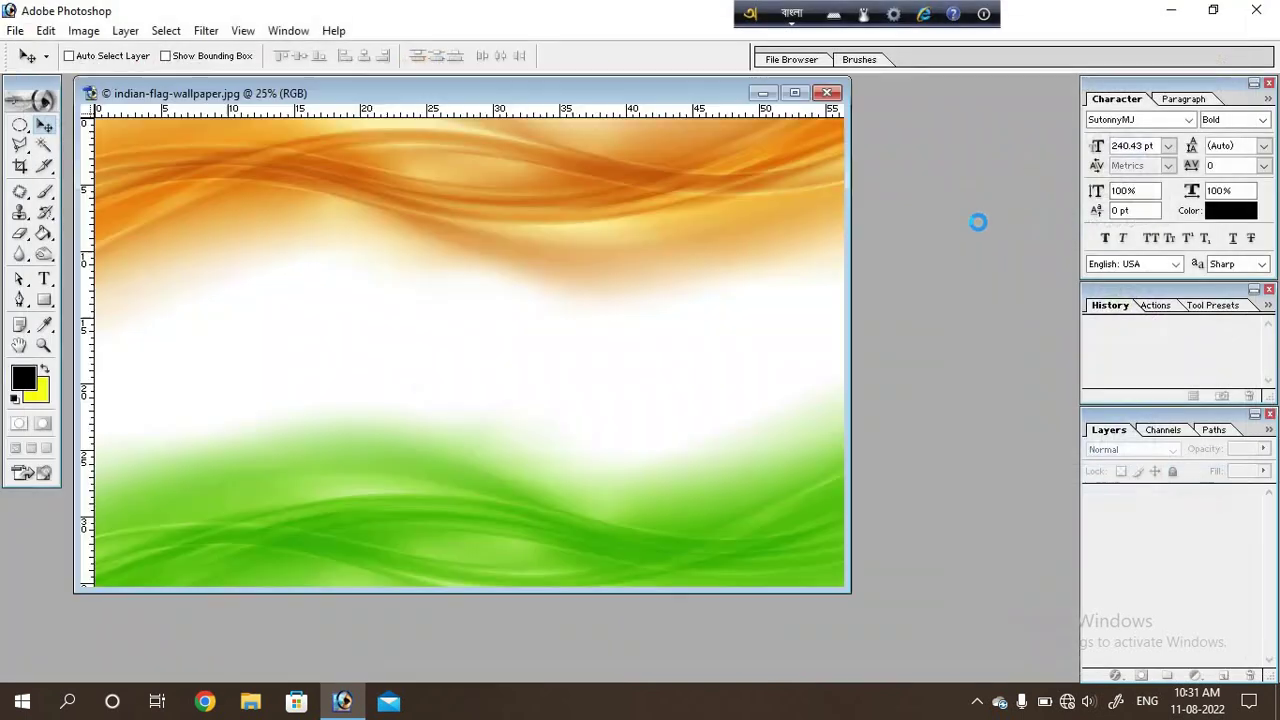
Reposition the flag document window and enlarge it around the canvas.
{"action": "left_click_drag", "start_coordinate": [514, 98], "coordinate": [556, 120]}
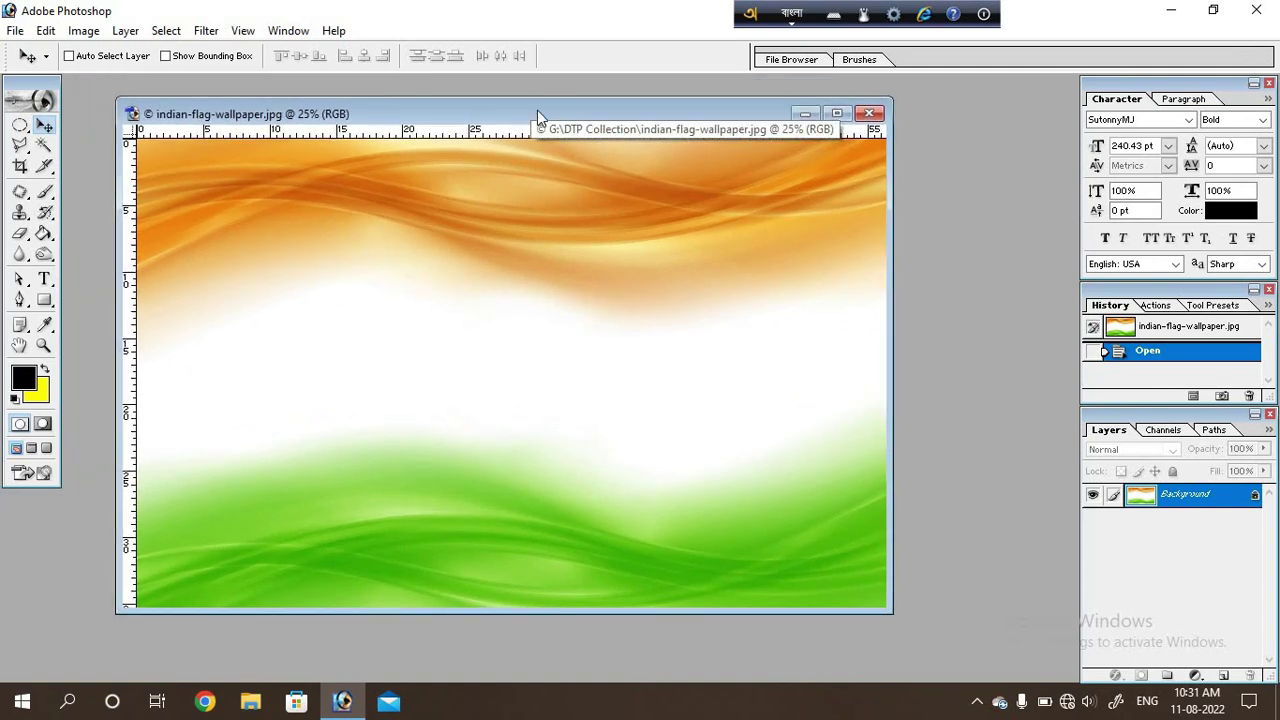
{"action": "left_click_drag", "start_coordinate": [537, 110], "coordinate": [496, 98]}
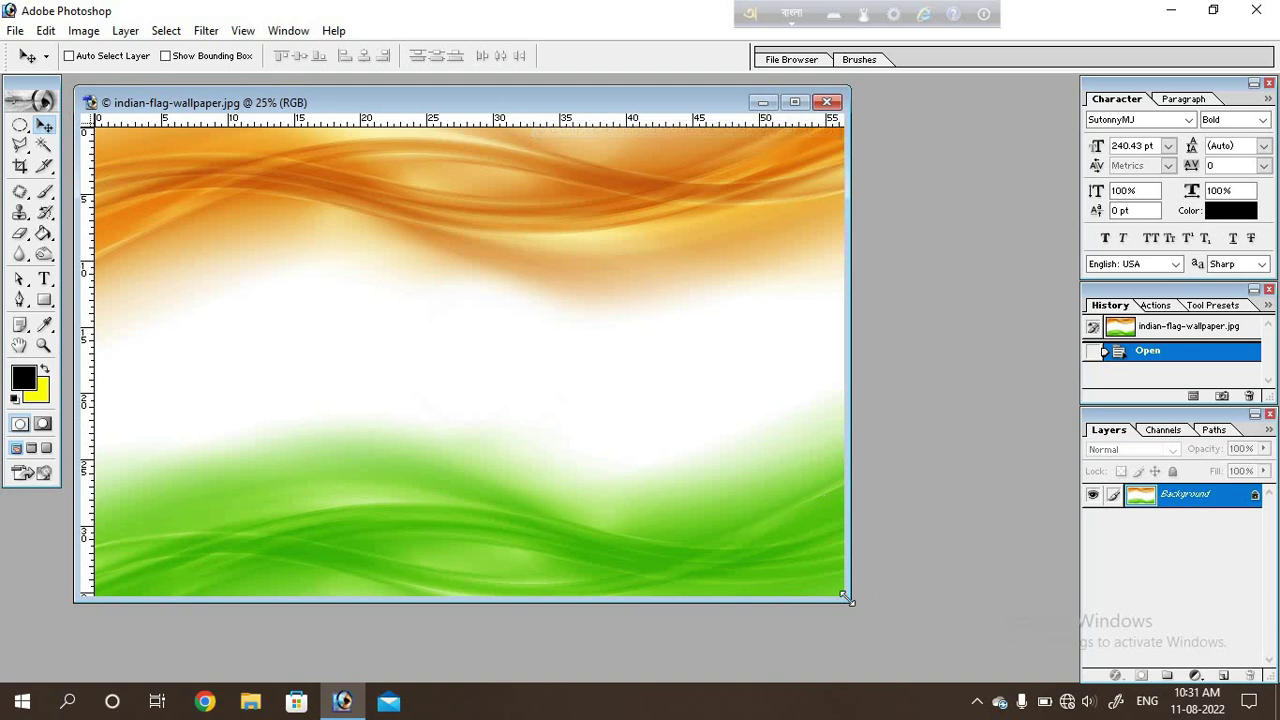
{"action": "left_click_drag", "start_coordinate": [873, 619], "coordinate": [920, 651]}
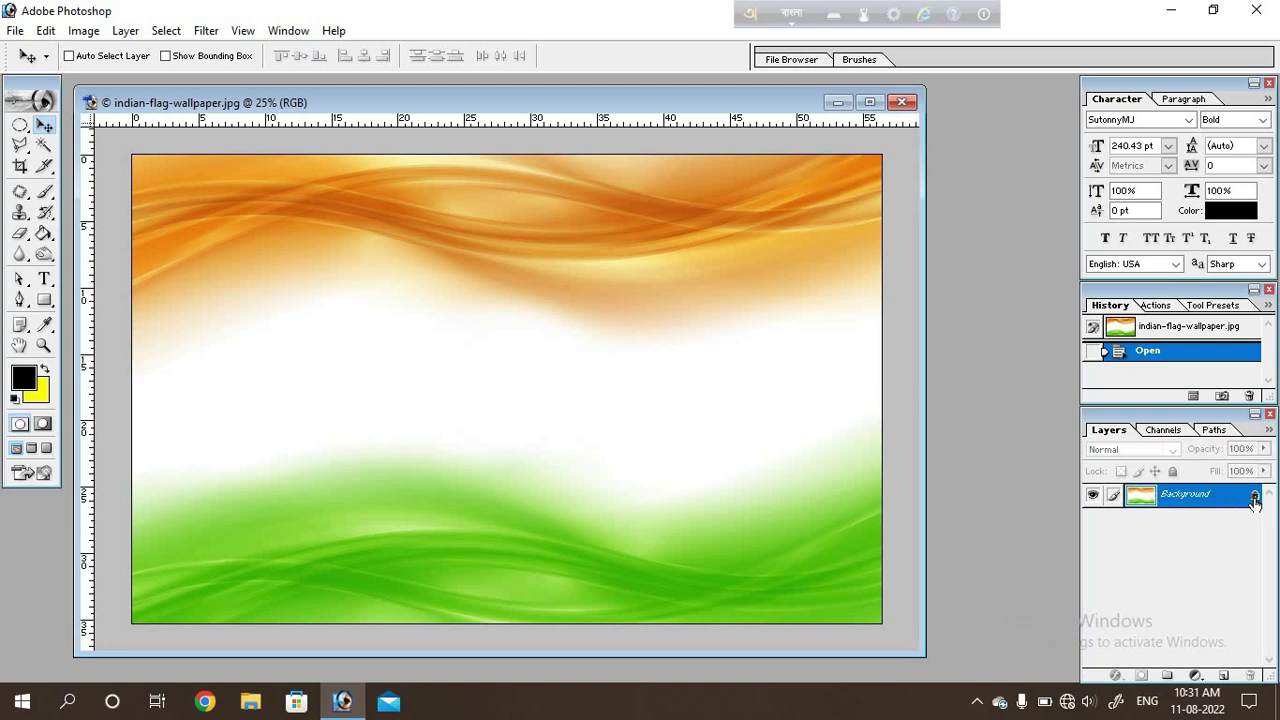
Convert the locked Background into editable Layer 0 and select the Elliptical Marquee tool.
{"action": "double_click", "coordinate": [1254, 500]}
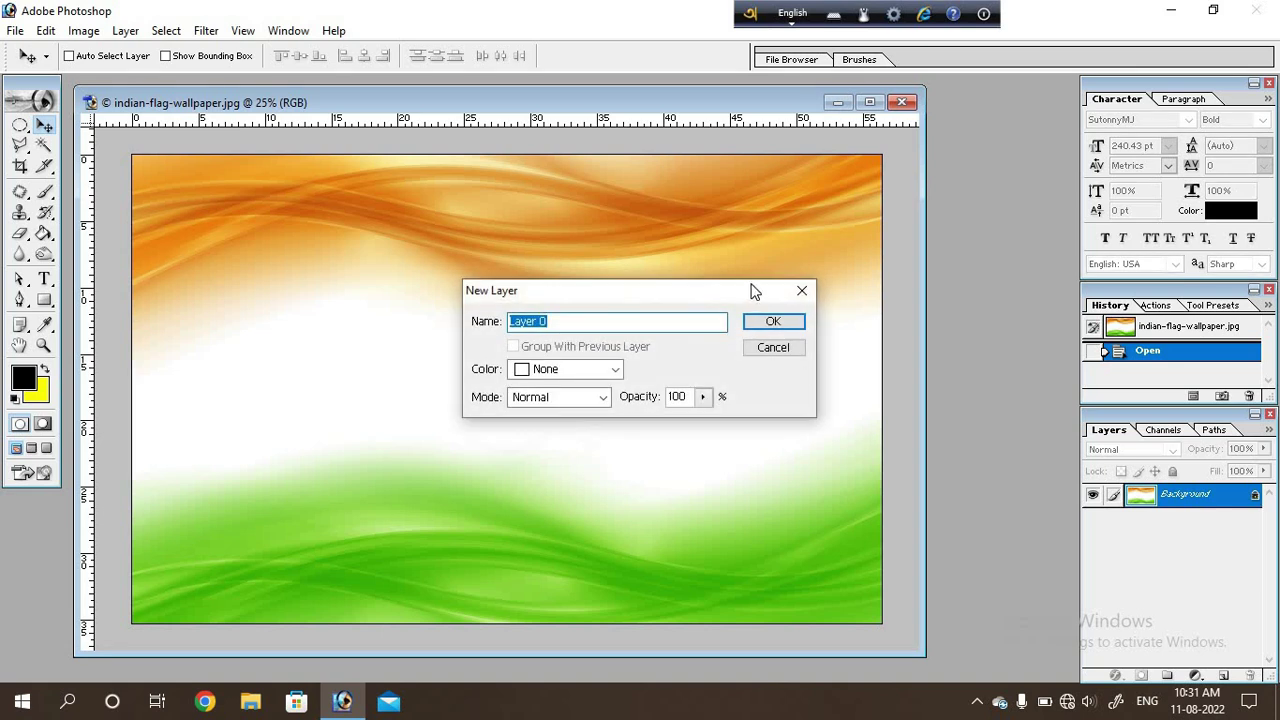
{"action": "left_click", "coordinate": [777, 323]}
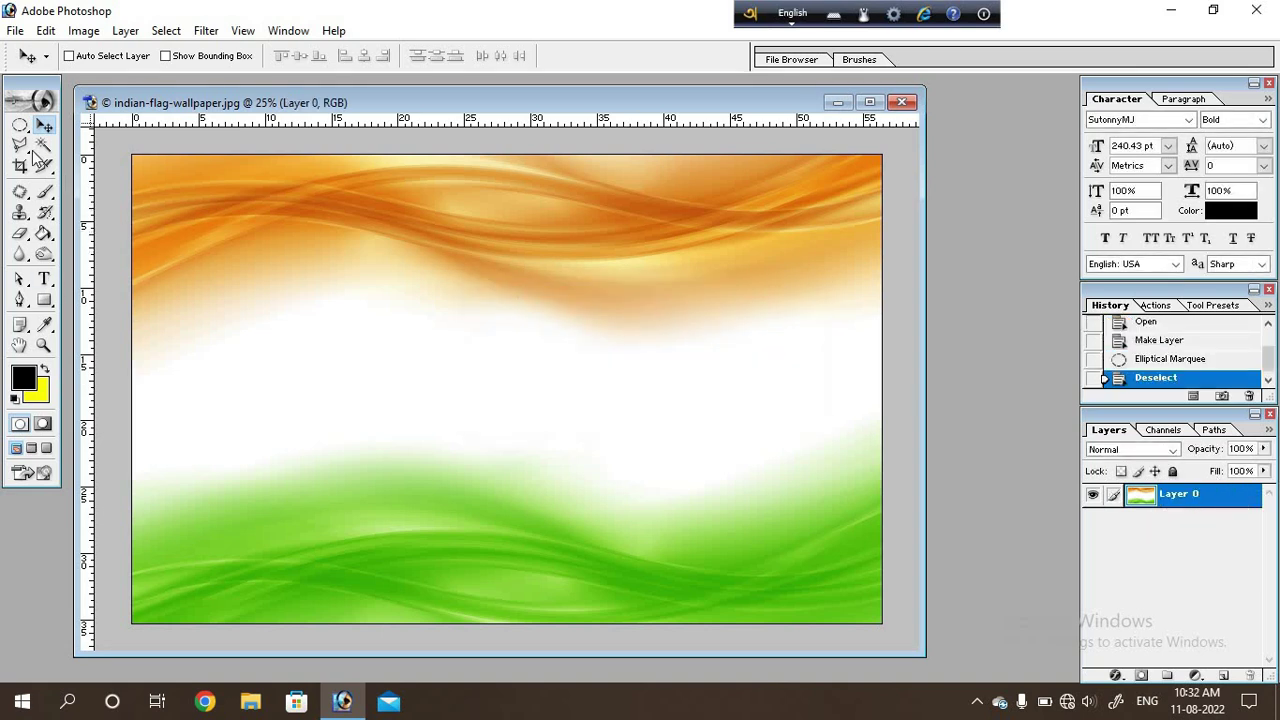
{"action": "left_click", "coordinate": [19, 127]}
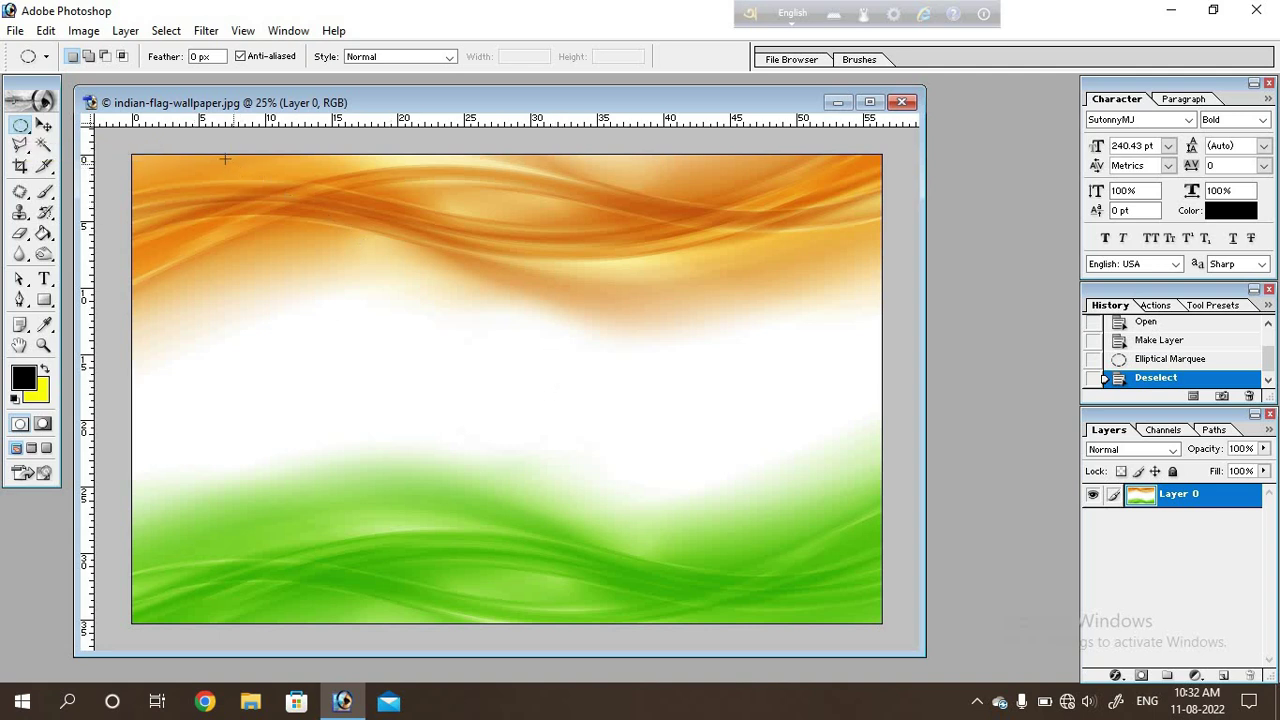
Draw a perfect circular selection over the flag and nudge it into position.
{"action": "key", "text": "alt+shift"}
{"action": "left_click_drag", "start_coordinate": [286, 222], "coordinate": [750, 620]}
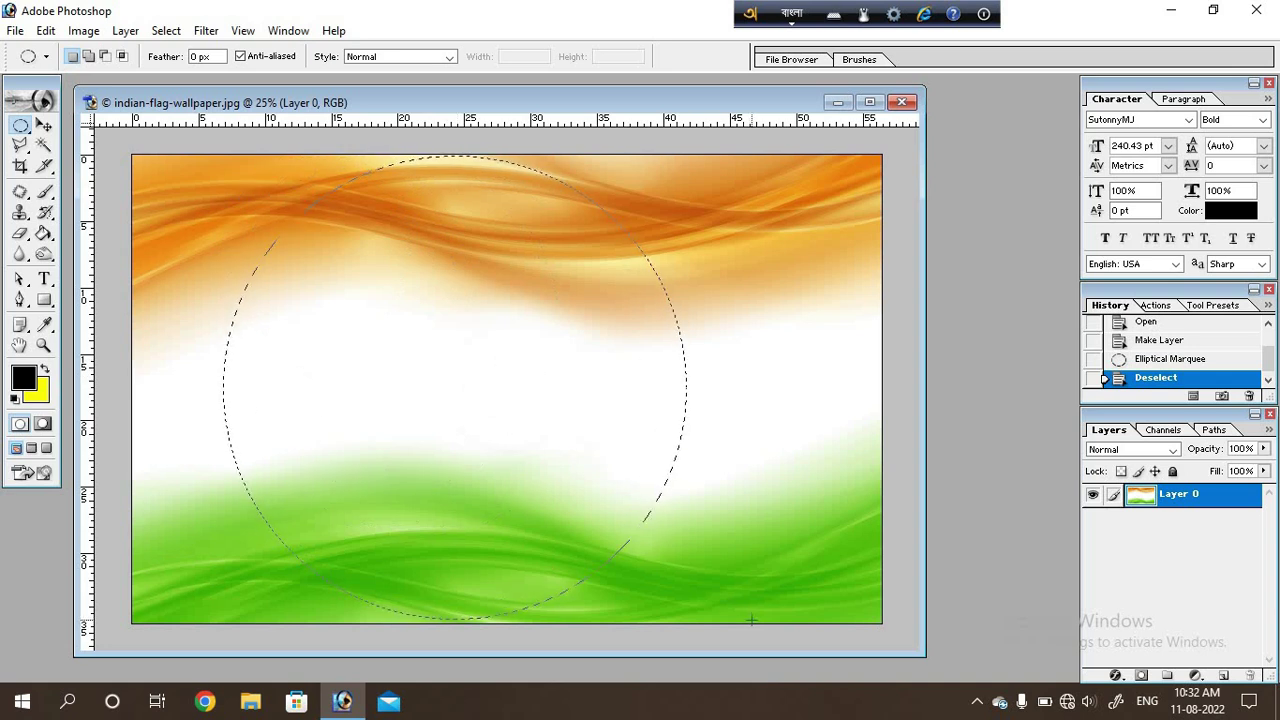
{"action": "left_click_drag", "start_coordinate": [750, 620], "coordinate": [750, 620]}
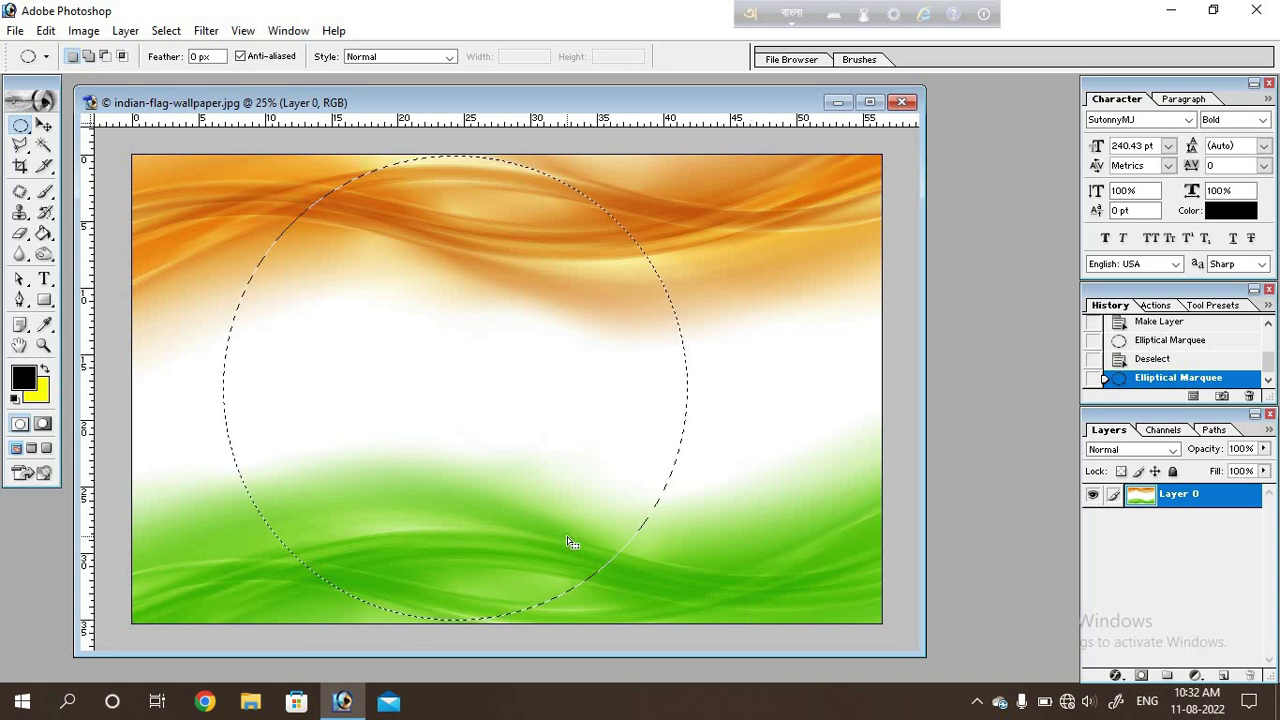
{"action": "left_click_drag", "start_coordinate": [405, 385], "coordinate": [466, 383]}
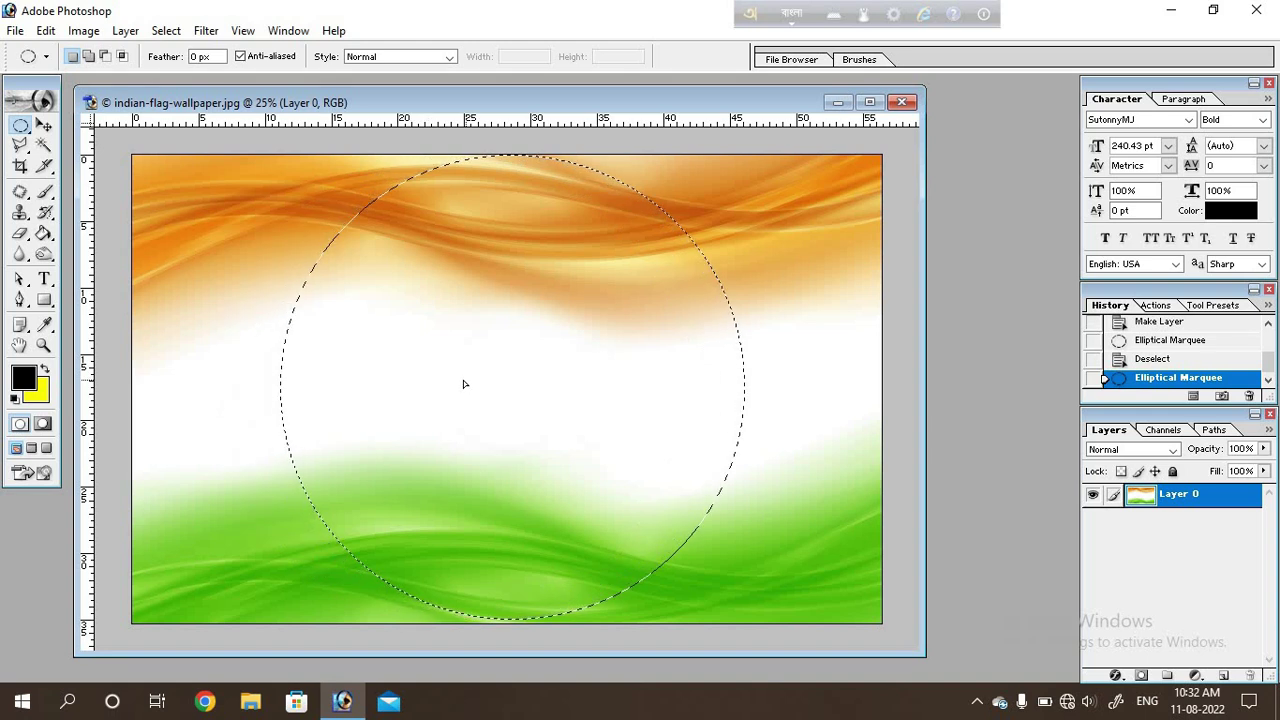
{"action": "key", "text": "Left"}
{"action": "key", "text": "Left"}
{"action": "key", "text": "Left"}
{"action": "key", "text": "Right"}
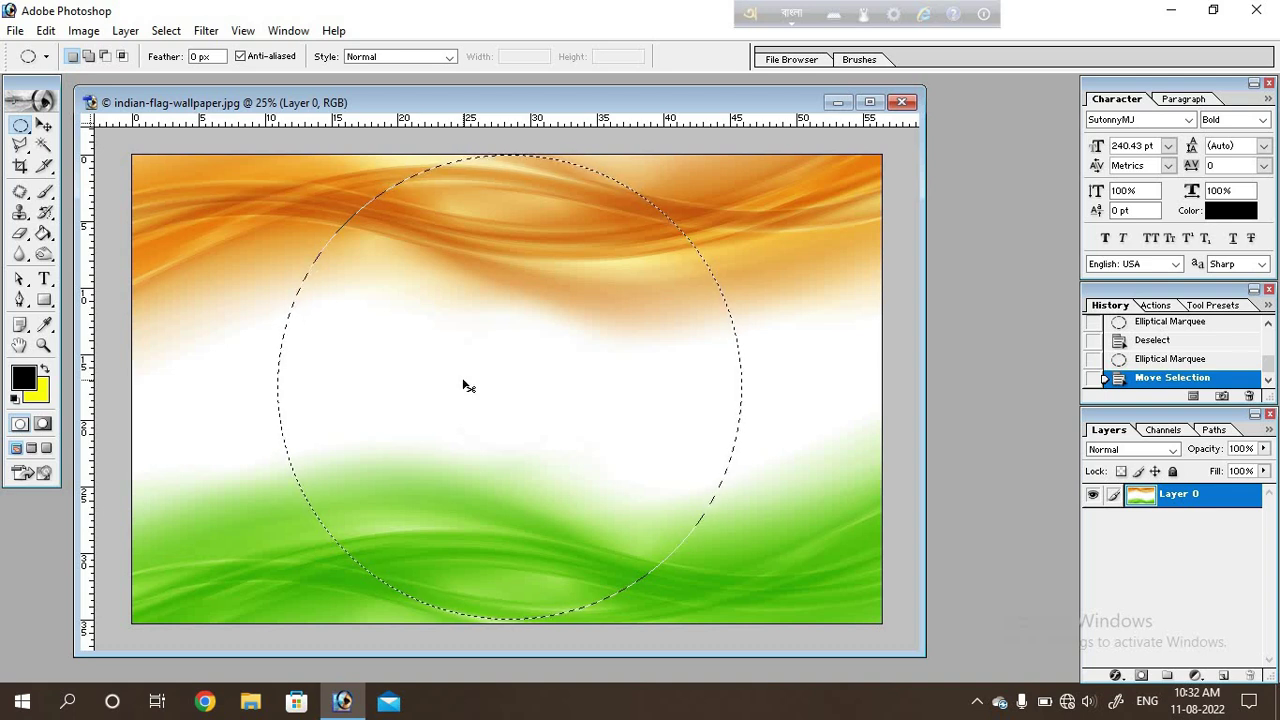
Invert the selection, delete everything outside the circle, and deselect.
{"action": "key", "text": "ctrl+shift+i"}
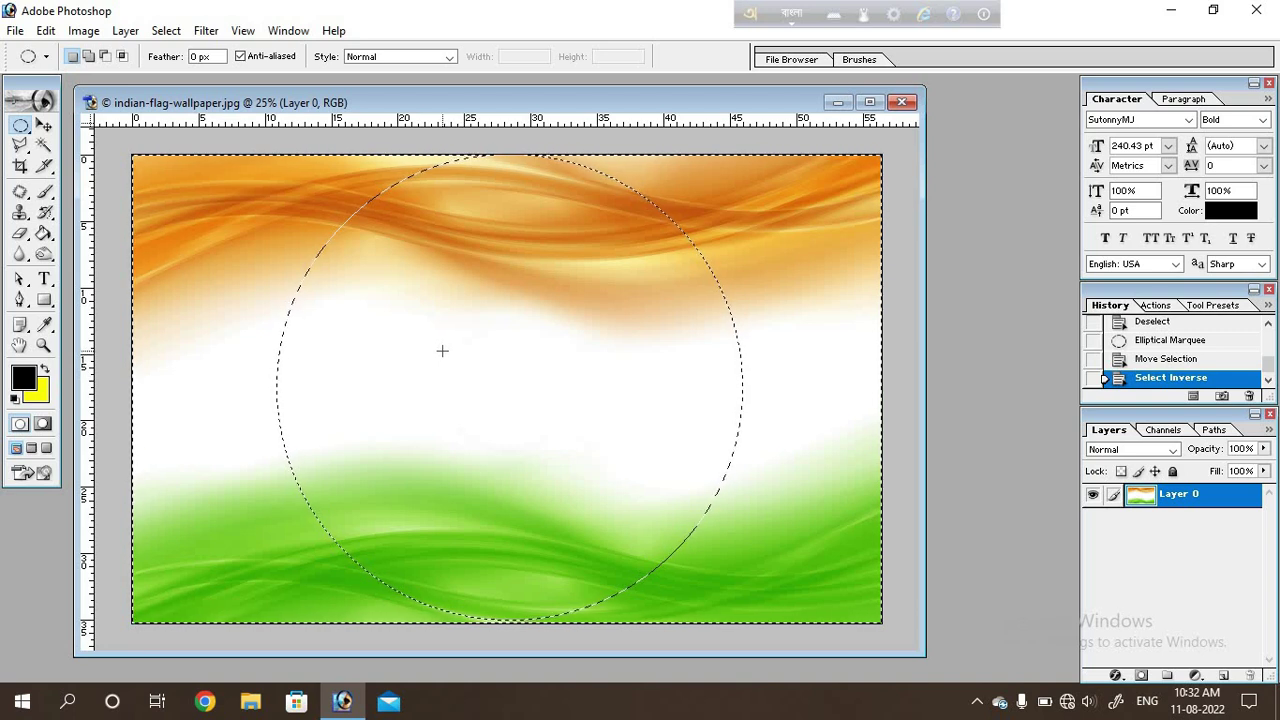
{"action": "left_click", "coordinate": [163, 33]}
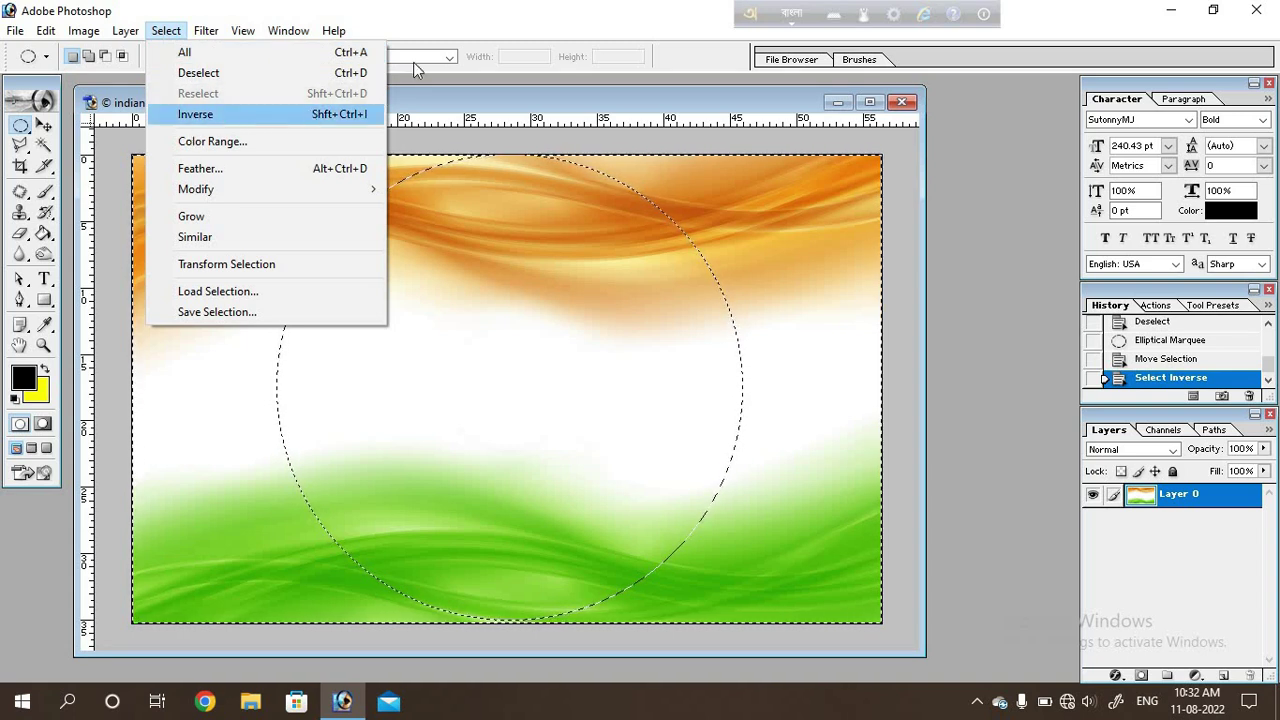
{"action": "left_click", "coordinate": [565, 381]}
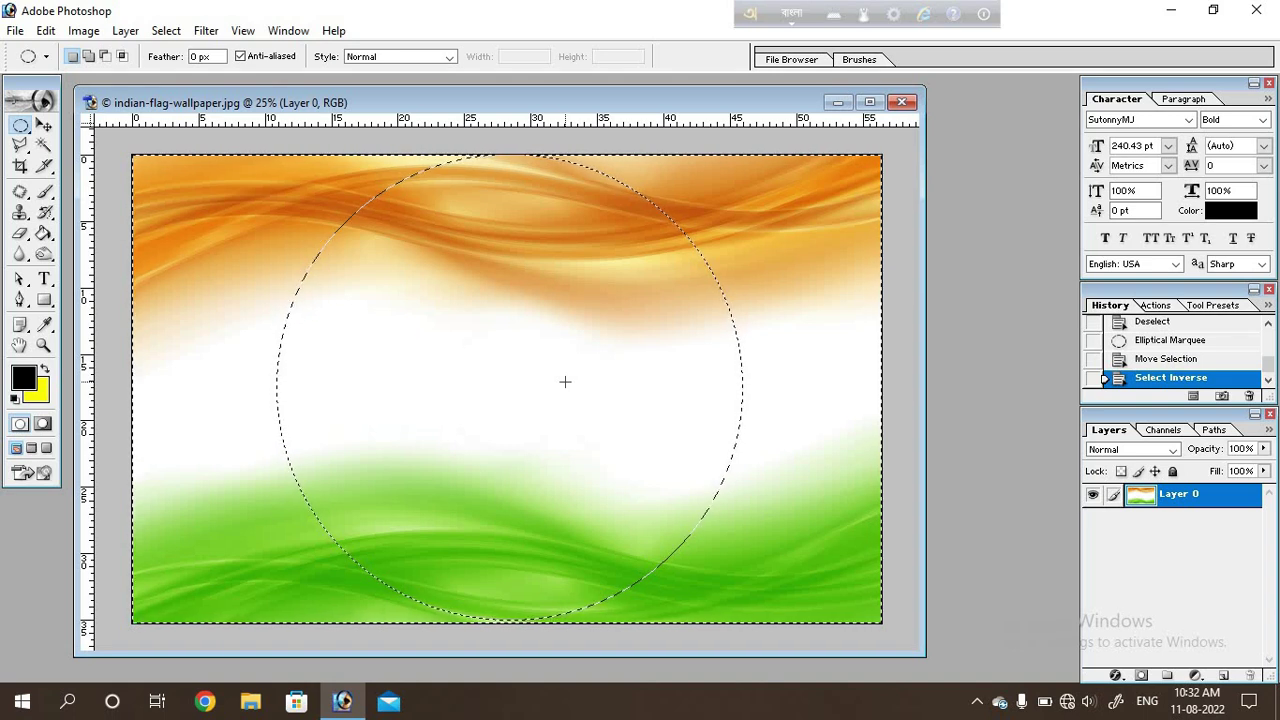
{"action": "key", "text": "Delete"}
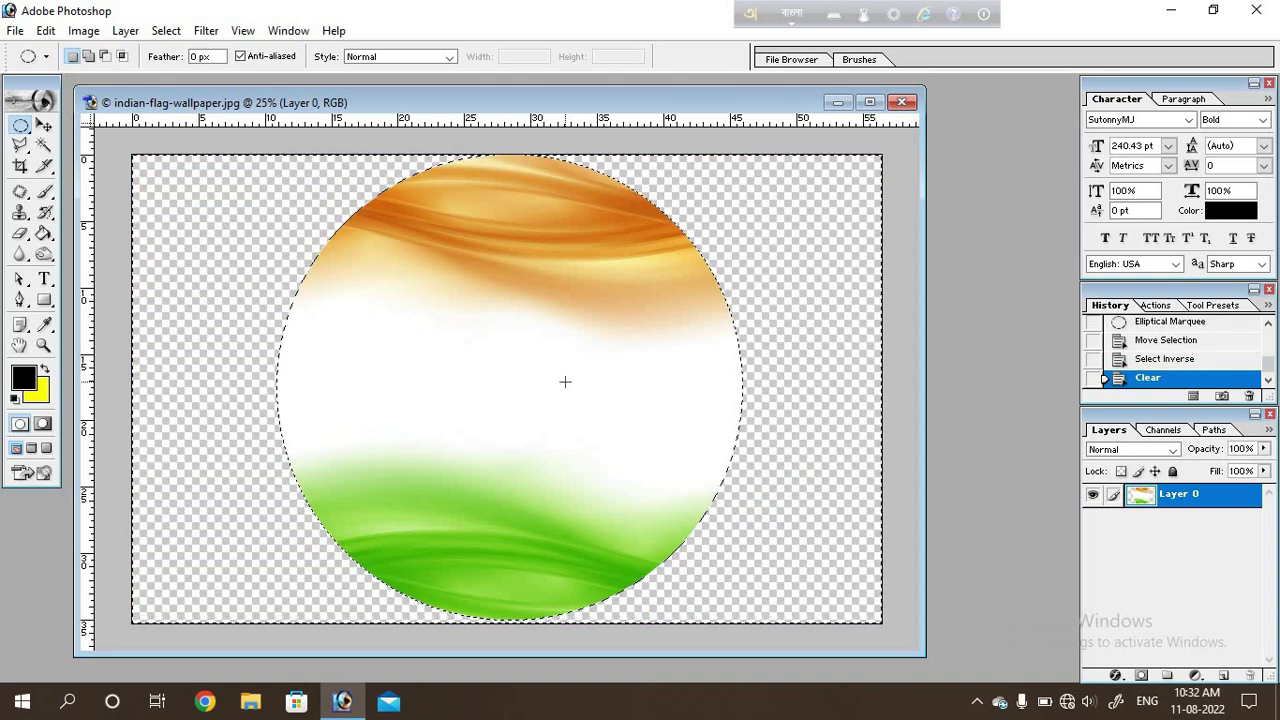
{"action": "key", "text": "ctrl+d"}
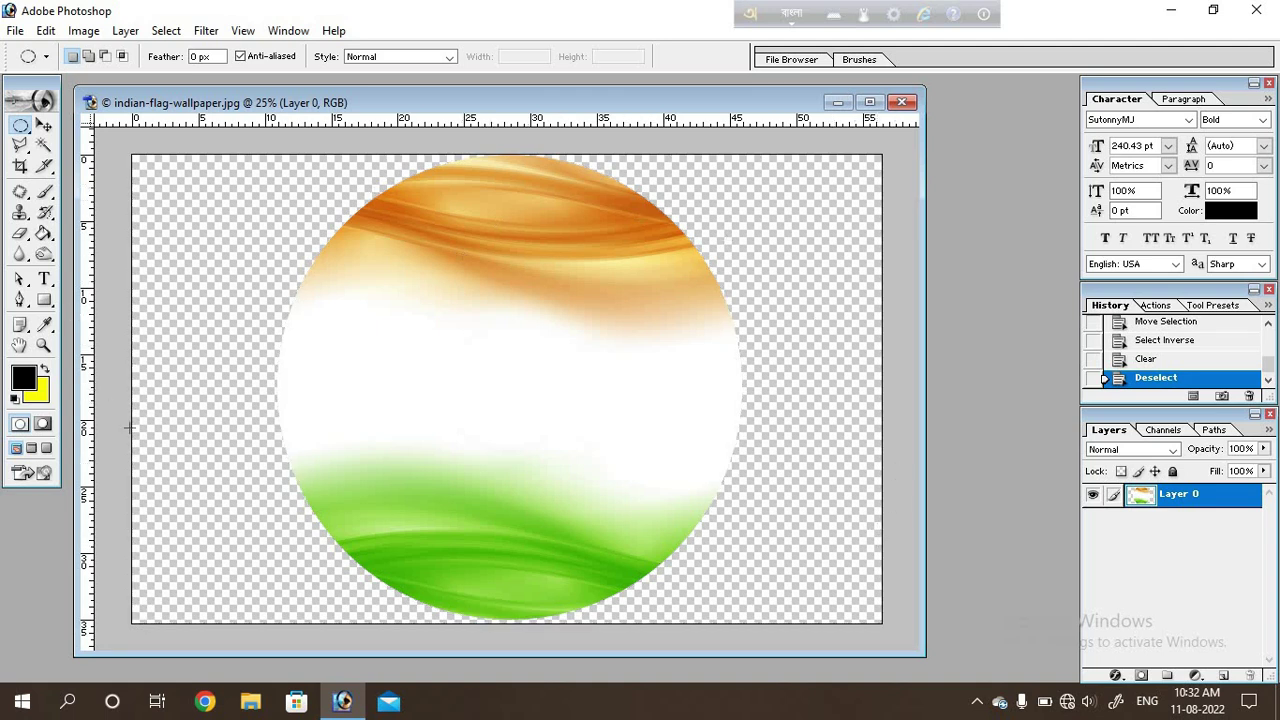
{"action": "left_click_drag", "start_coordinate": [178, 105], "coordinate": [157, 94]}
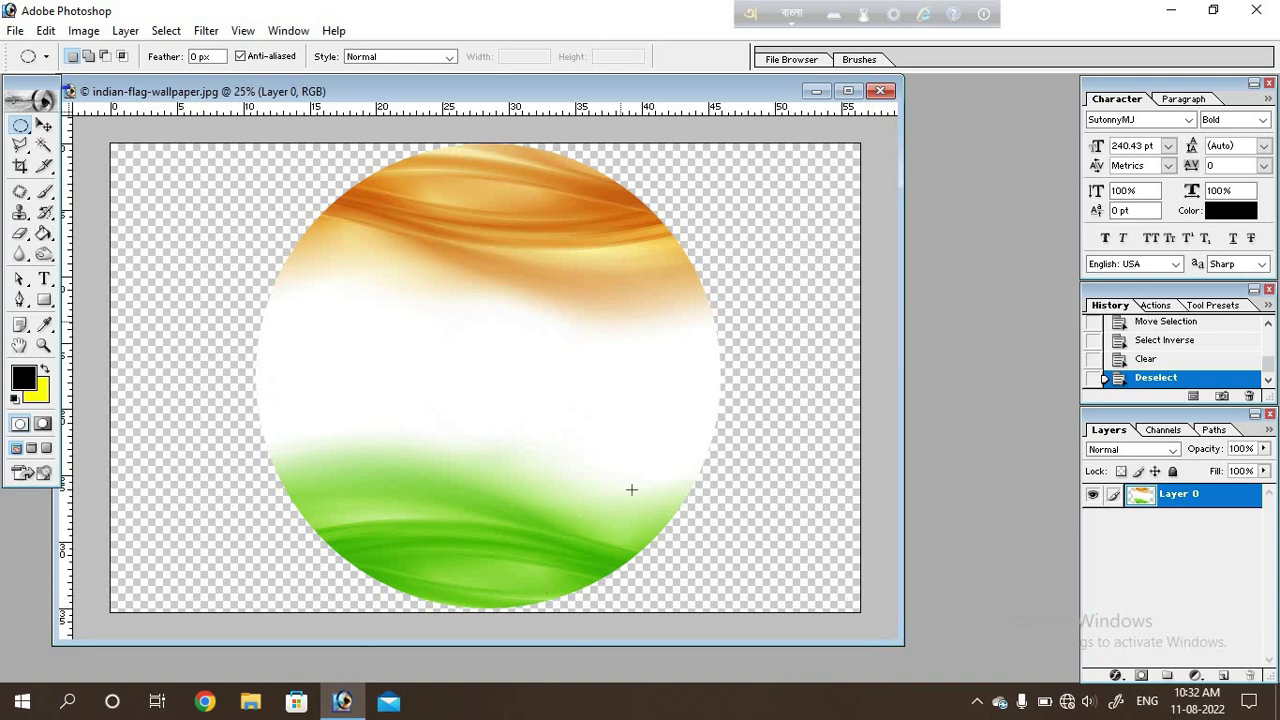
Open Photos.png from DTP Collection > New folder.
{"action": "double_click", "coordinate": [949, 358]}
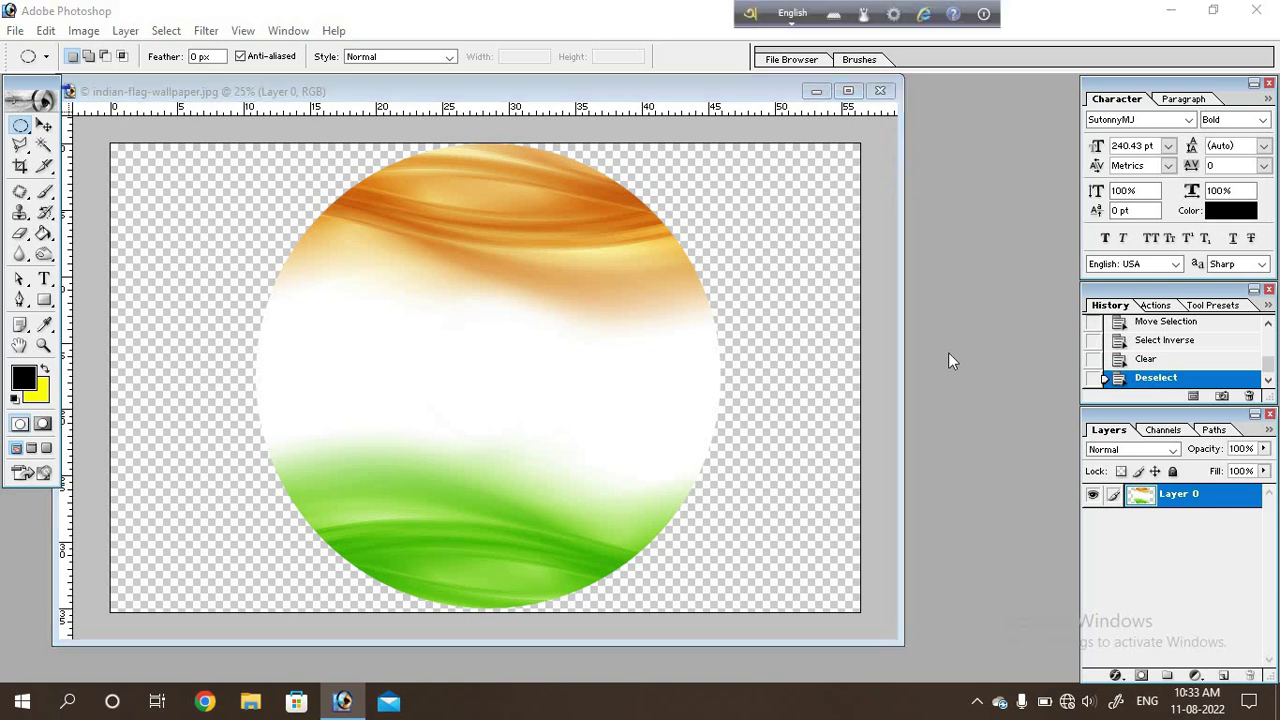
{"action": "left_click", "coordinate": [392, 55]}
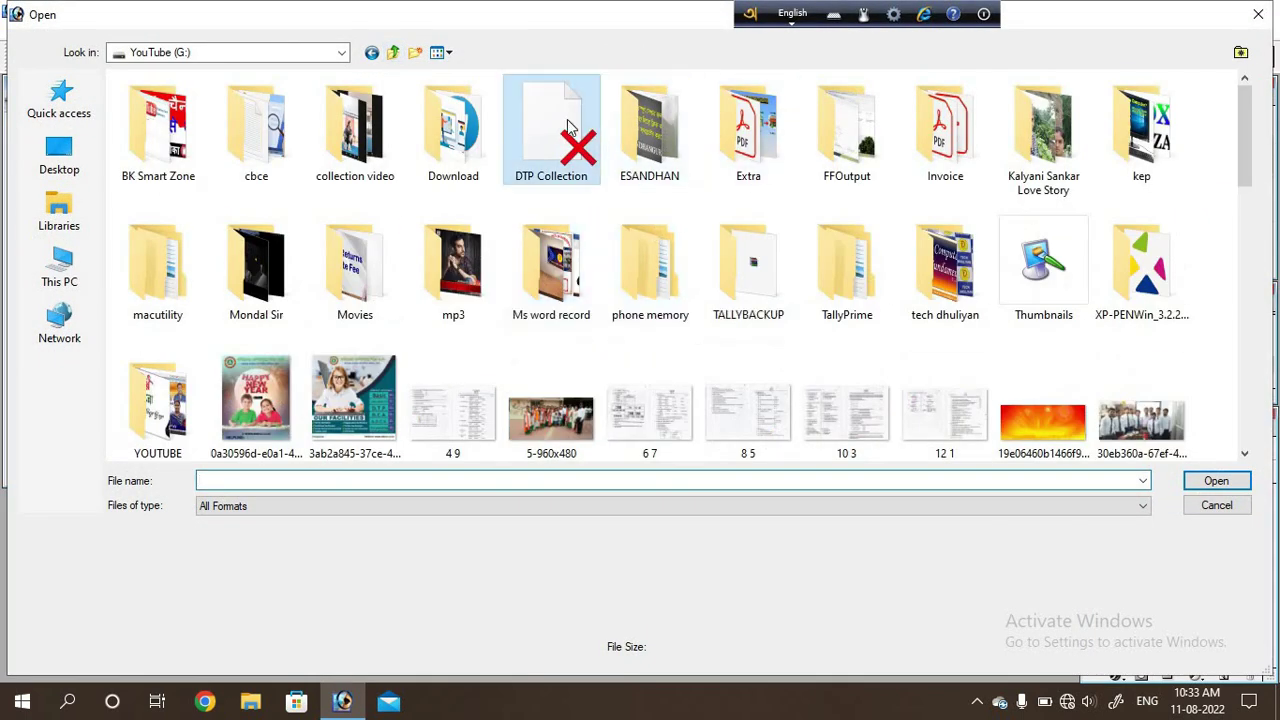
{"action": "double_click", "coordinate": [567, 125]}
{"action": "double_click", "coordinate": [655, 122]}
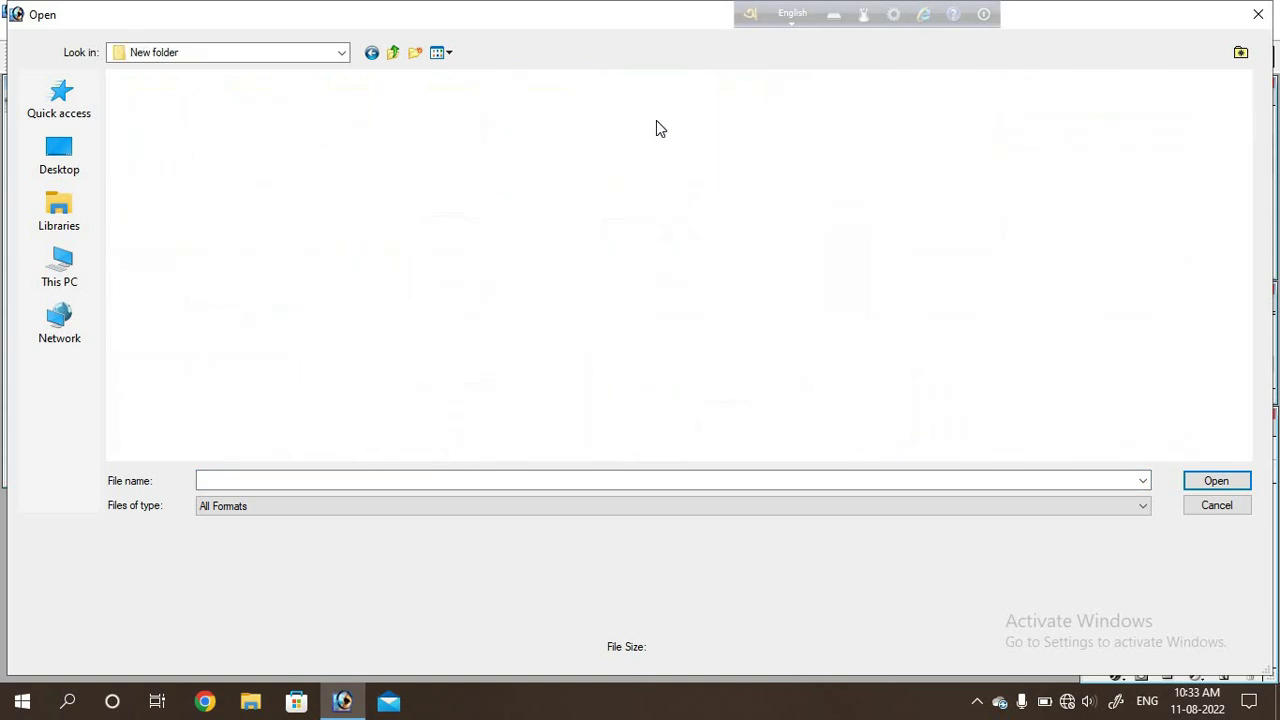
{"action": "double_click", "coordinate": [256, 400]}
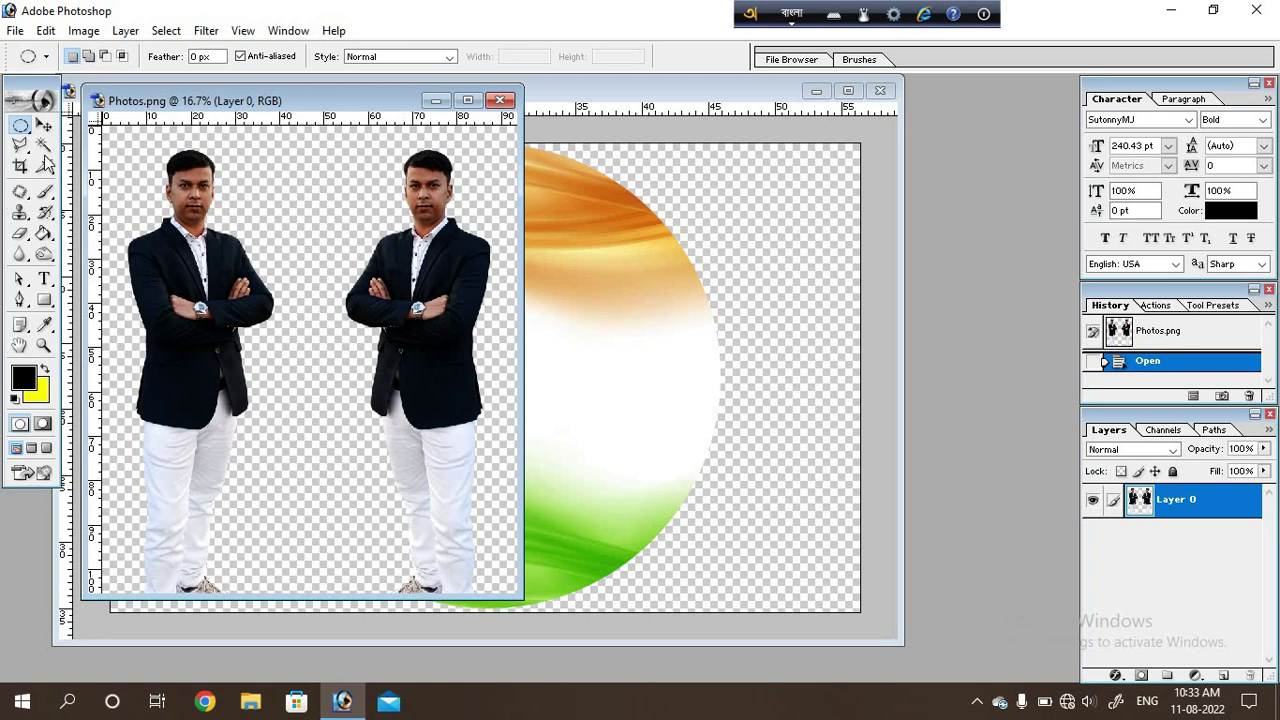
Crop Photos.png down to the right-hand standing figure of the man.
{"action": "left_click", "coordinate": [20, 126]}
{"action": "left_click", "coordinate": [87, 128]}
{"action": "left_click", "coordinate": [20, 166]}
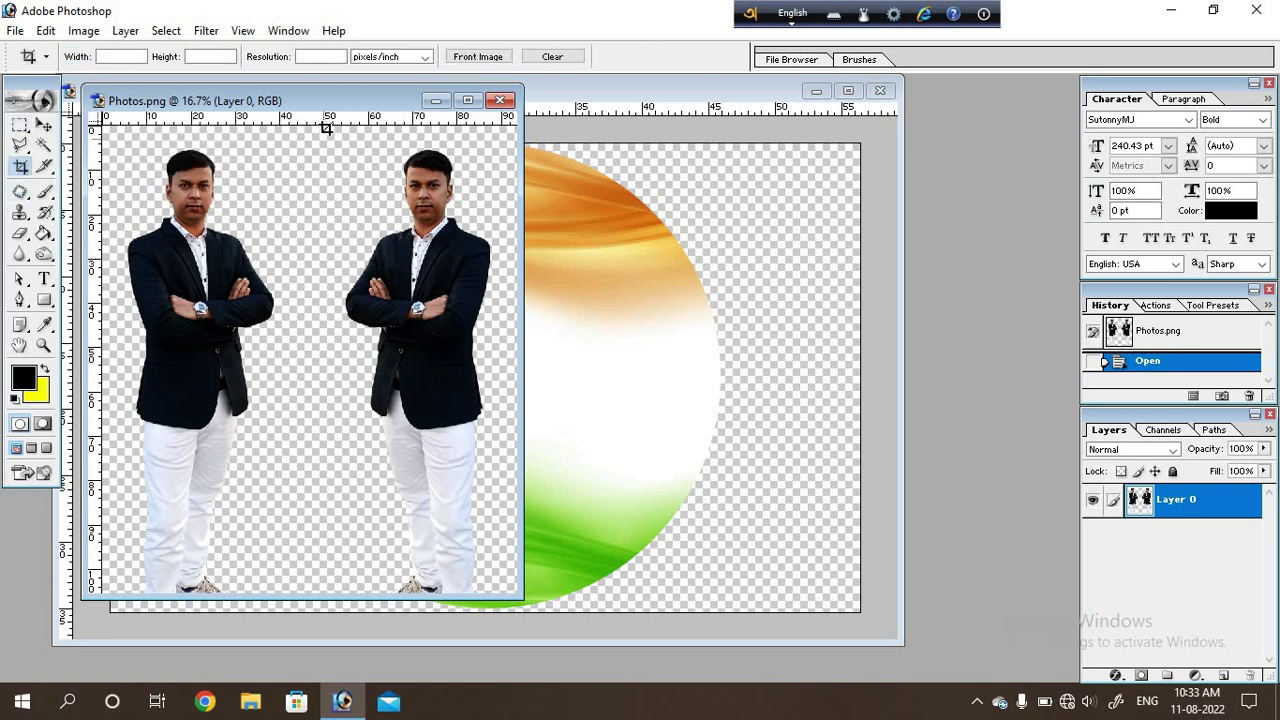
{"action": "mouse_move", "coordinate": [325, 126]}
{"action": "left_mouse_down"}
{"action": "mouse_move", "coordinate": [546, 413]}
{"action": "mouse_move", "coordinate": [533, 382]}
{"action": "left_mouse_up"}
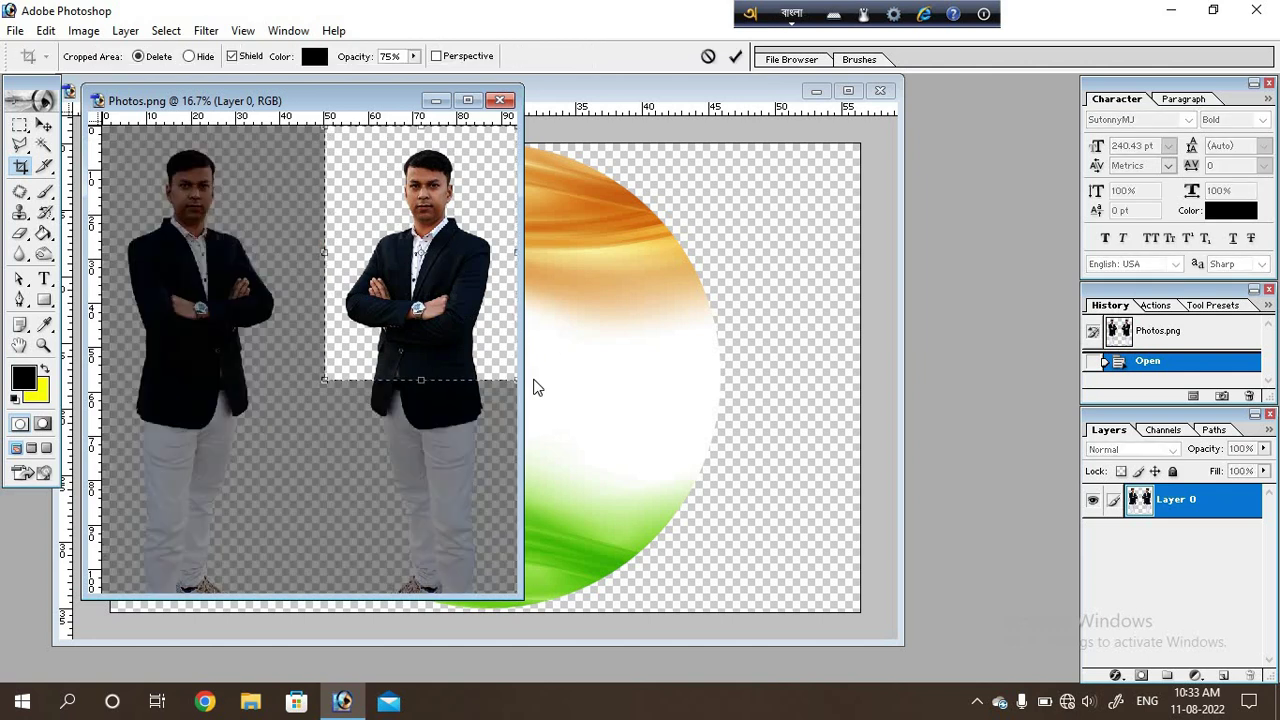
{"action": "key", "text": "Return"}
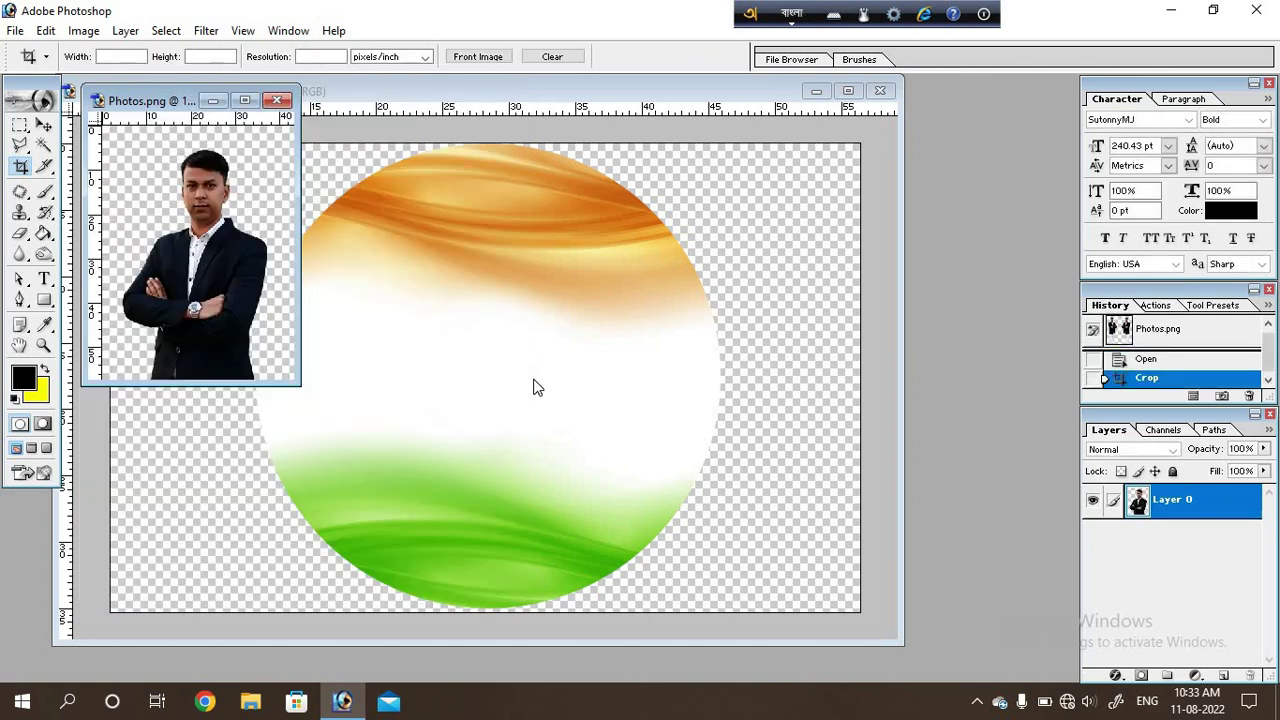
{"action": "left_click", "coordinate": [44, 125]}
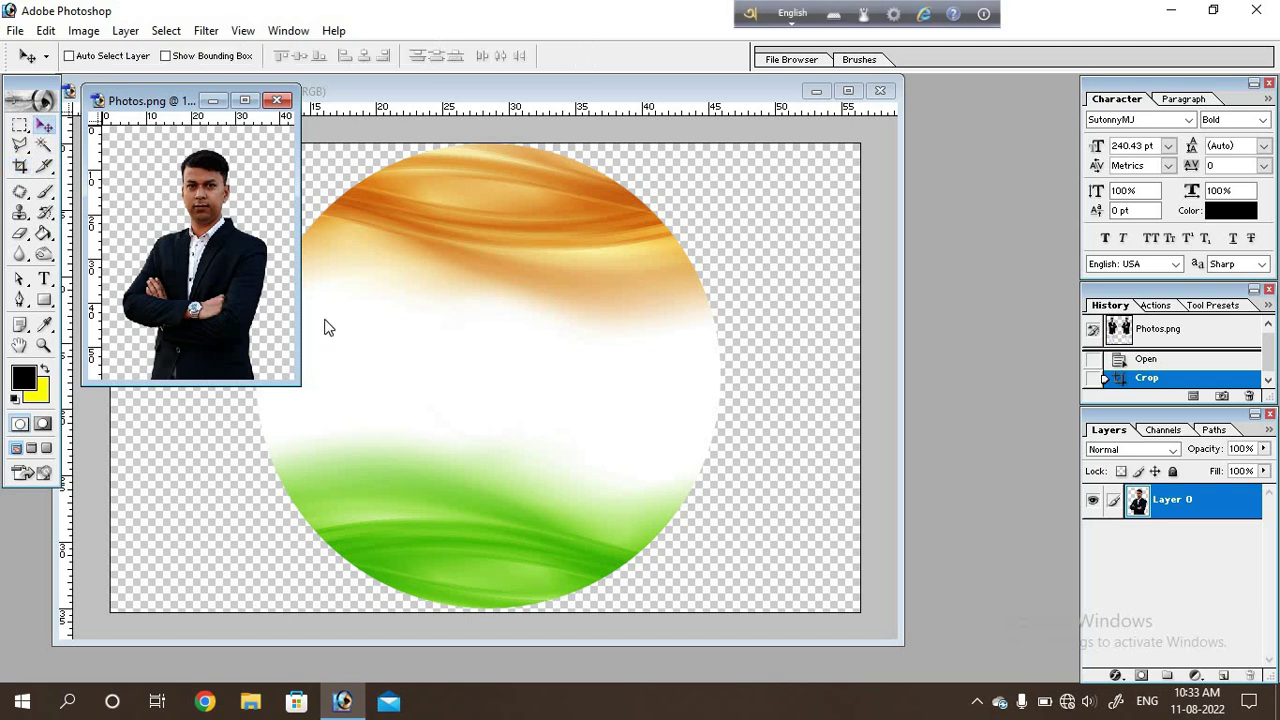
Bring the man's photo into the flag document, scale it to about 114%, and place it in the circle's right half.
{"action": "mouse_move", "coordinate": [201, 218]}
{"action": "left_mouse_down"}
{"action": "mouse_move", "coordinate": [398, 508]}
{"action": "mouse_move", "coordinate": [491, 380]}
{"action": "mouse_move", "coordinate": [588, 382]}
{"action": "left_mouse_up"}
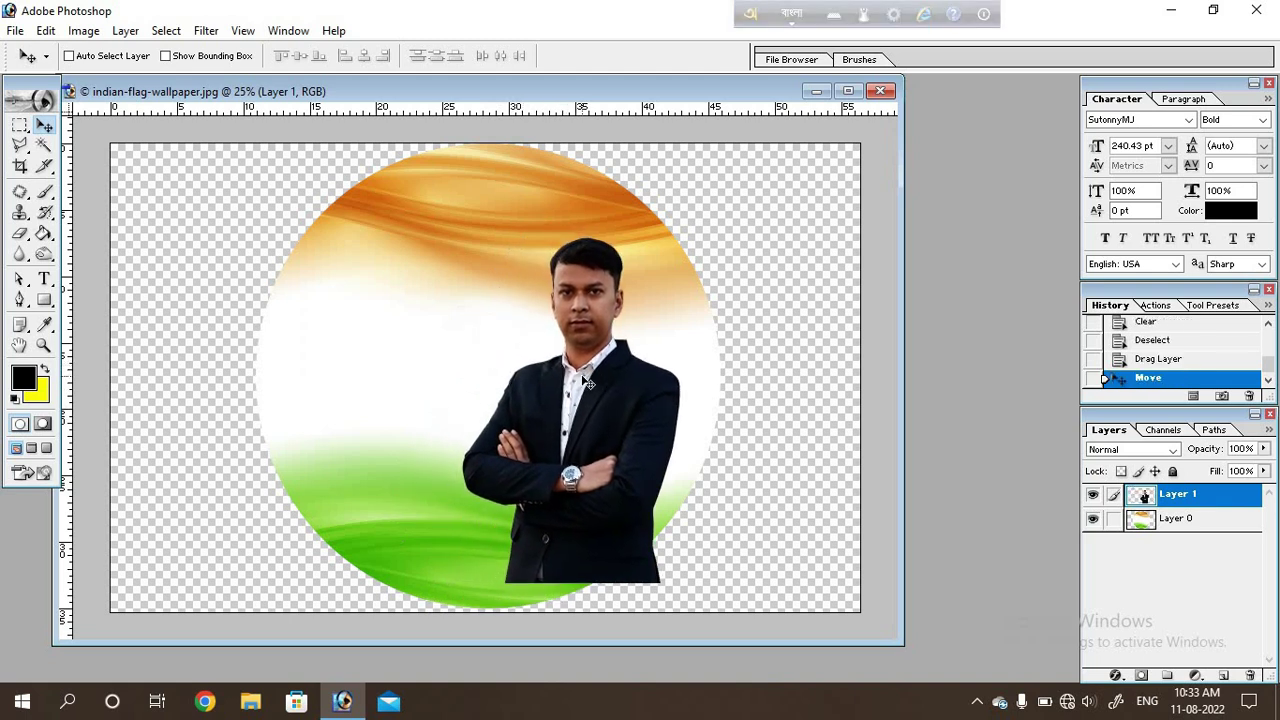
{"action": "key", "text": "ctrl+t"}
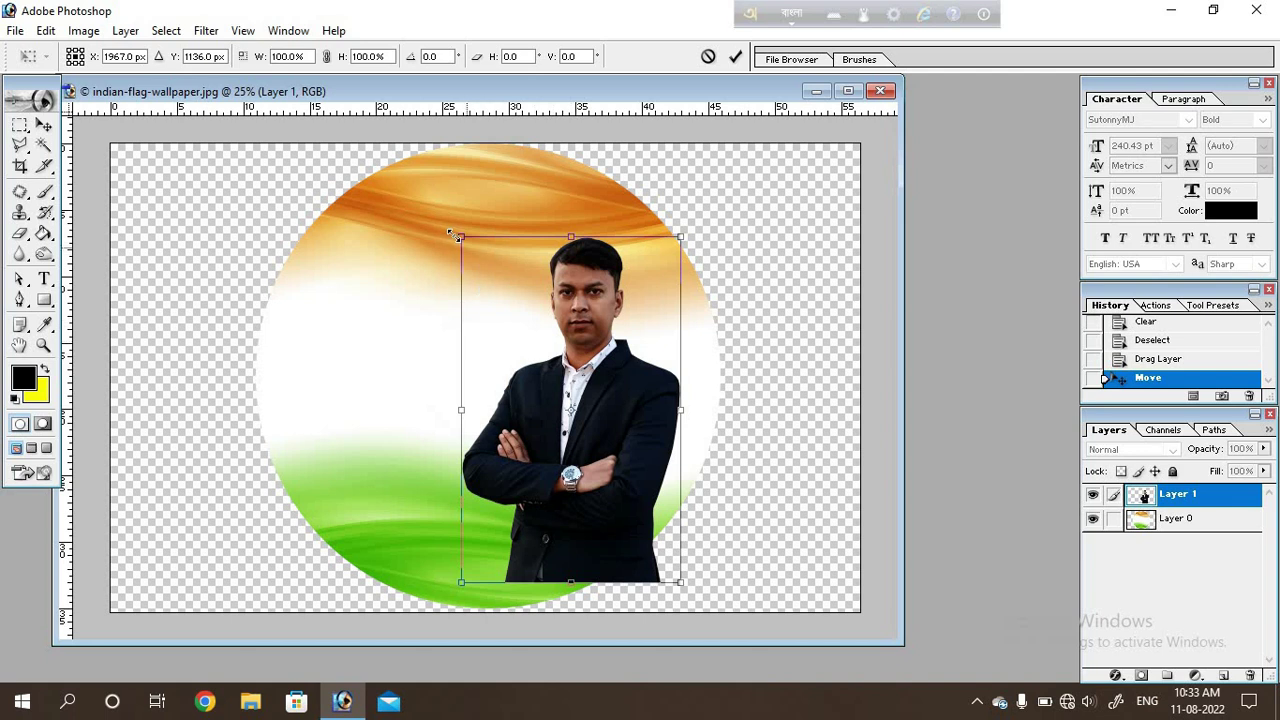
{"action": "left_click_drag", "start_coordinate": [457, 238], "coordinate": [375, 200]}
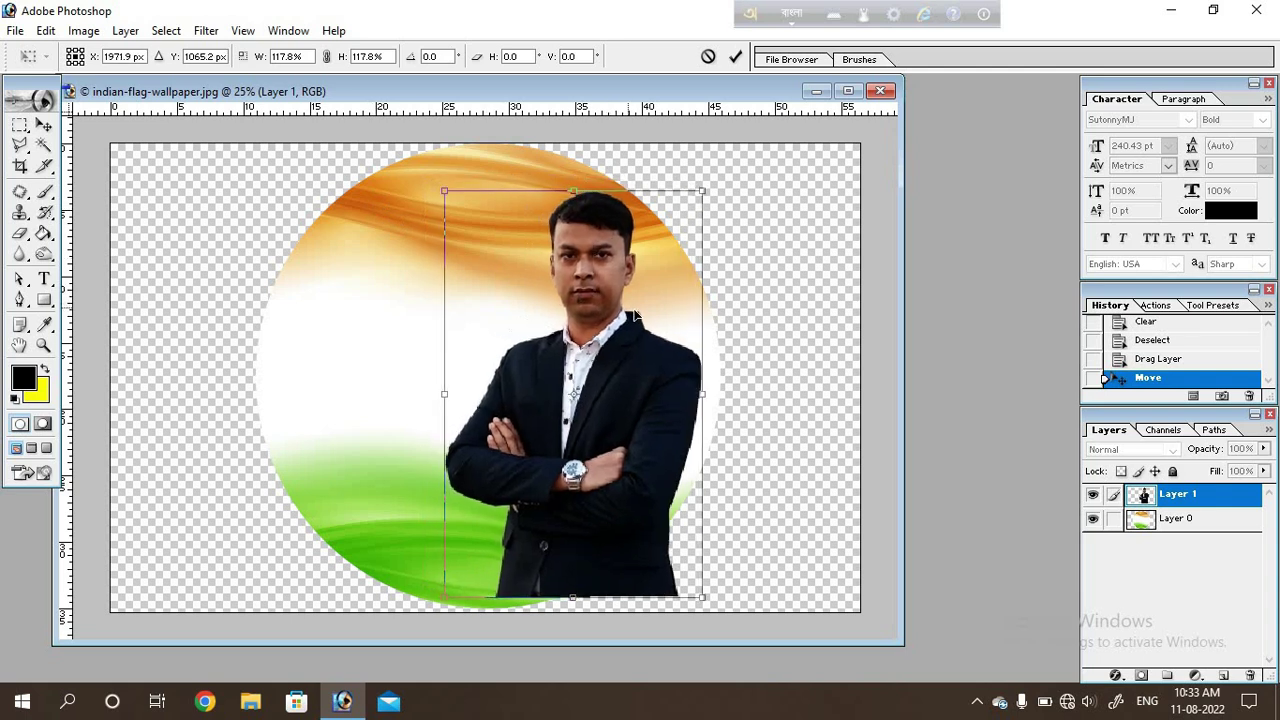
{"action": "left_click_drag", "start_coordinate": [622, 310], "coordinate": [632, 318]}
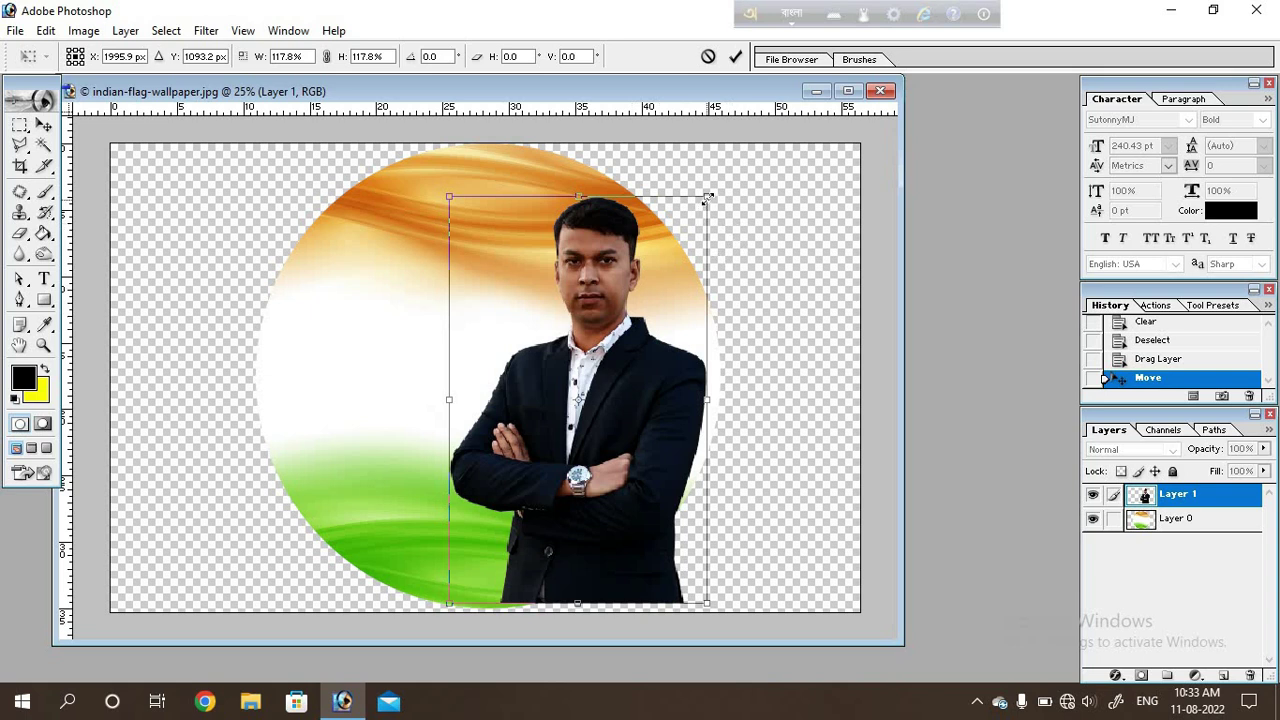
{"action": "left_click_drag", "start_coordinate": [707, 198], "coordinate": [697, 208]}
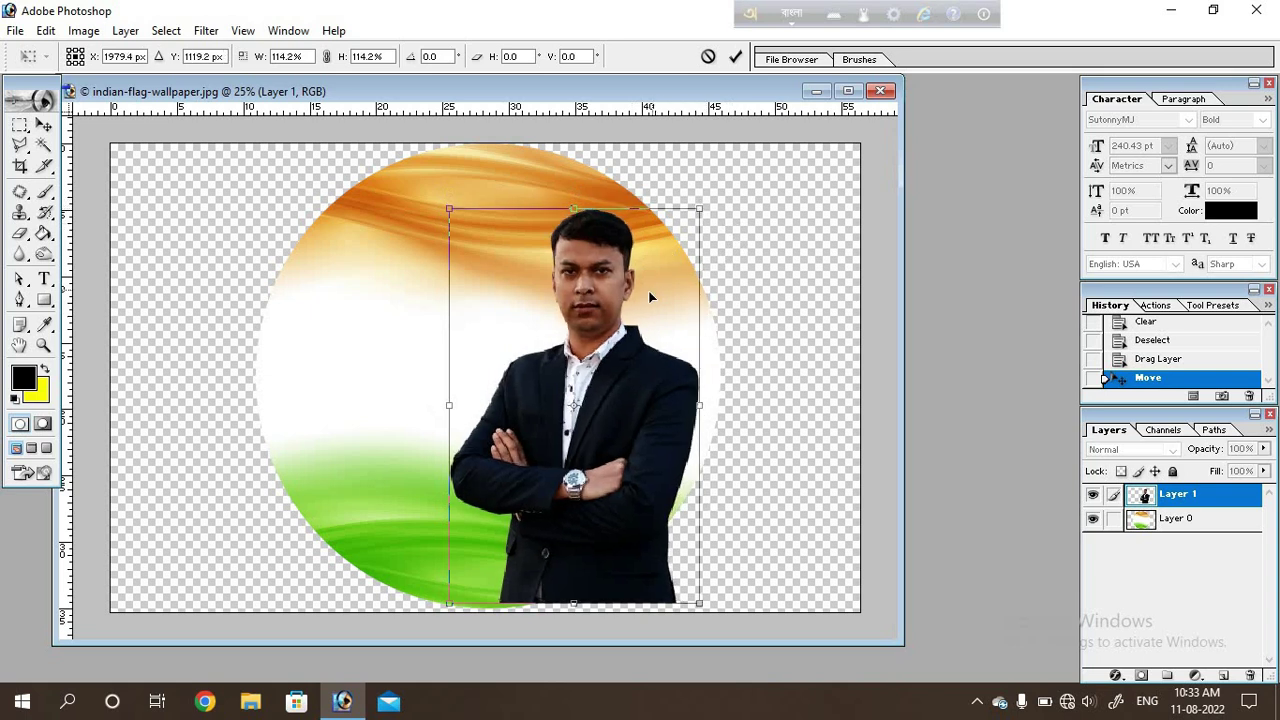
{"action": "key", "text": "Return"}
{"action": "left_click_drag", "start_coordinate": [624, 360], "coordinate": [640, 352]}
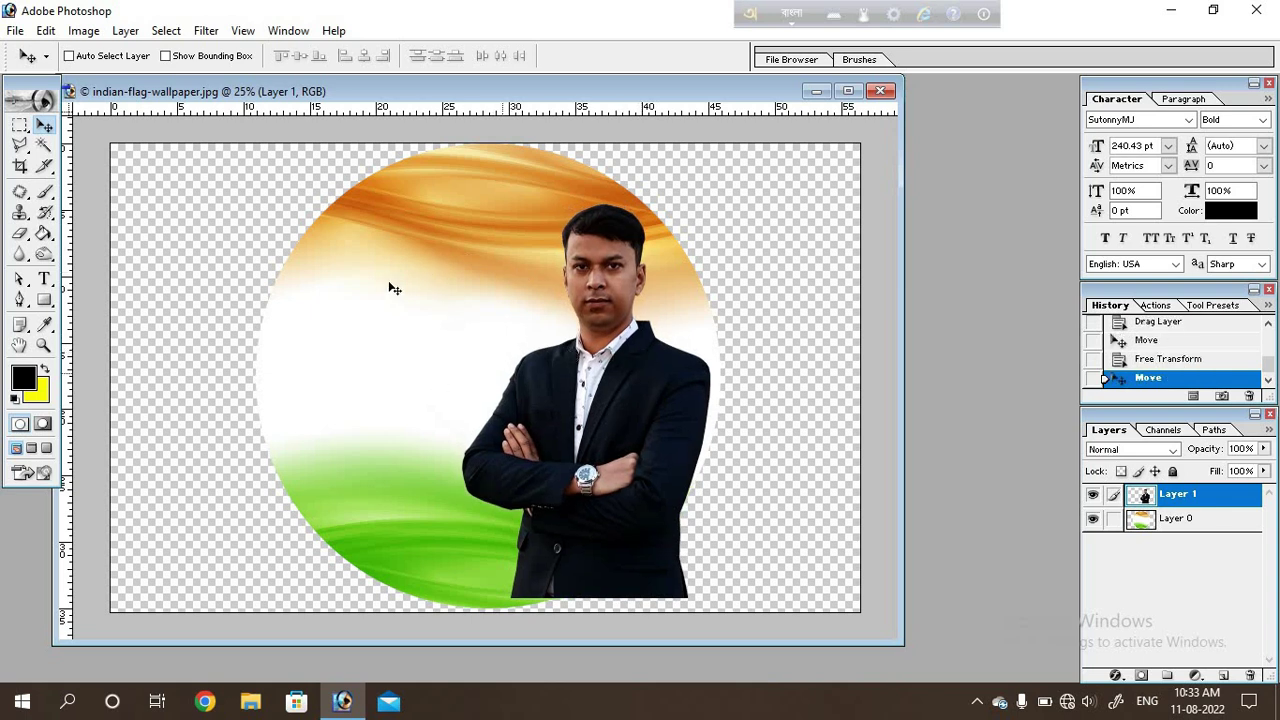
{"action": "left_click_drag", "start_coordinate": [616, 417], "coordinate": [621, 371]}
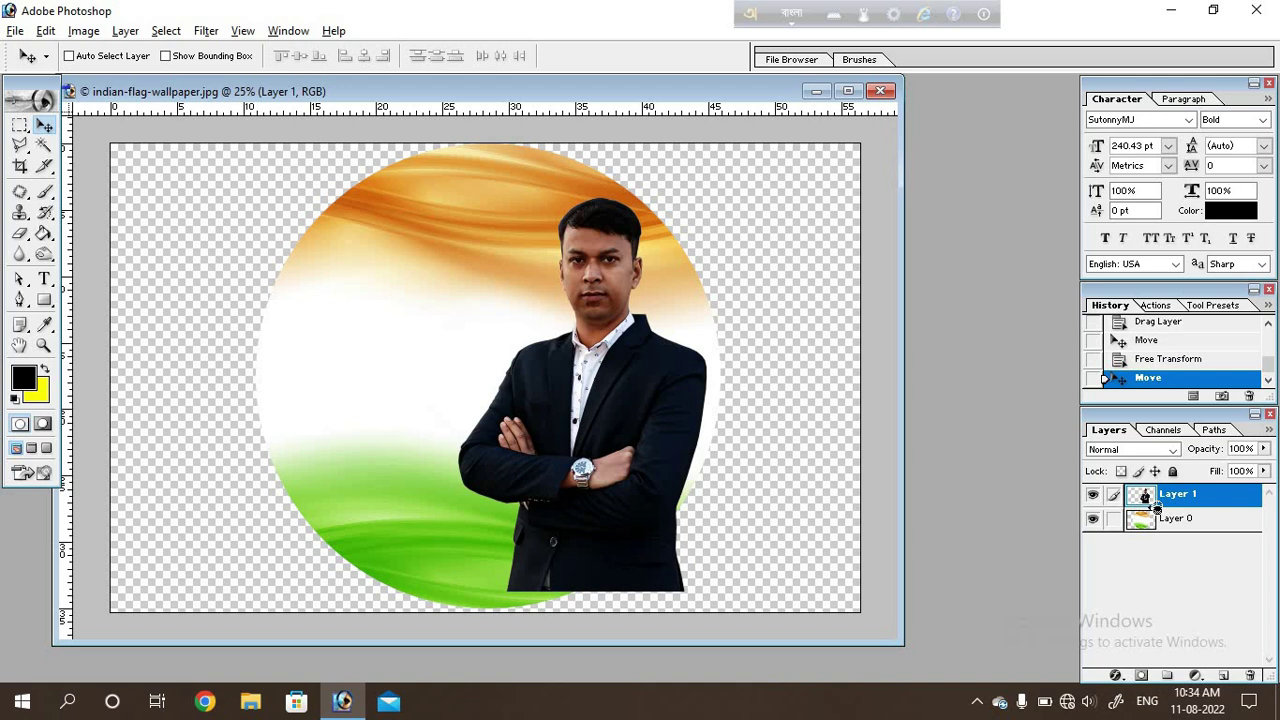
Clip Layer 1 to the flag circle and move the photo lower inside it.
{"action": "left_click", "coordinate": [1157, 507], "text": "alt"}
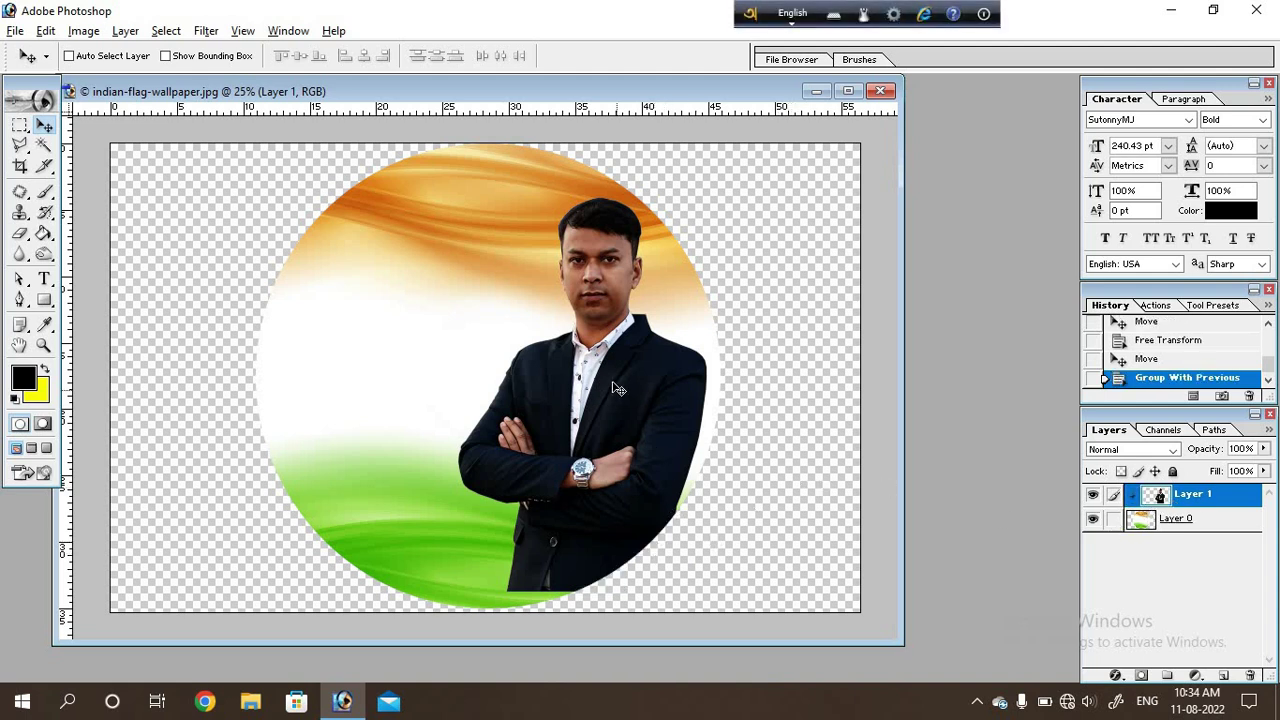
{"action": "mouse_move", "coordinate": [614, 392]}
{"action": "left_mouse_down"}
{"action": "mouse_move", "coordinate": [625, 456]}
{"action": "mouse_move", "coordinate": [618, 436]}
{"action": "left_mouse_up"}
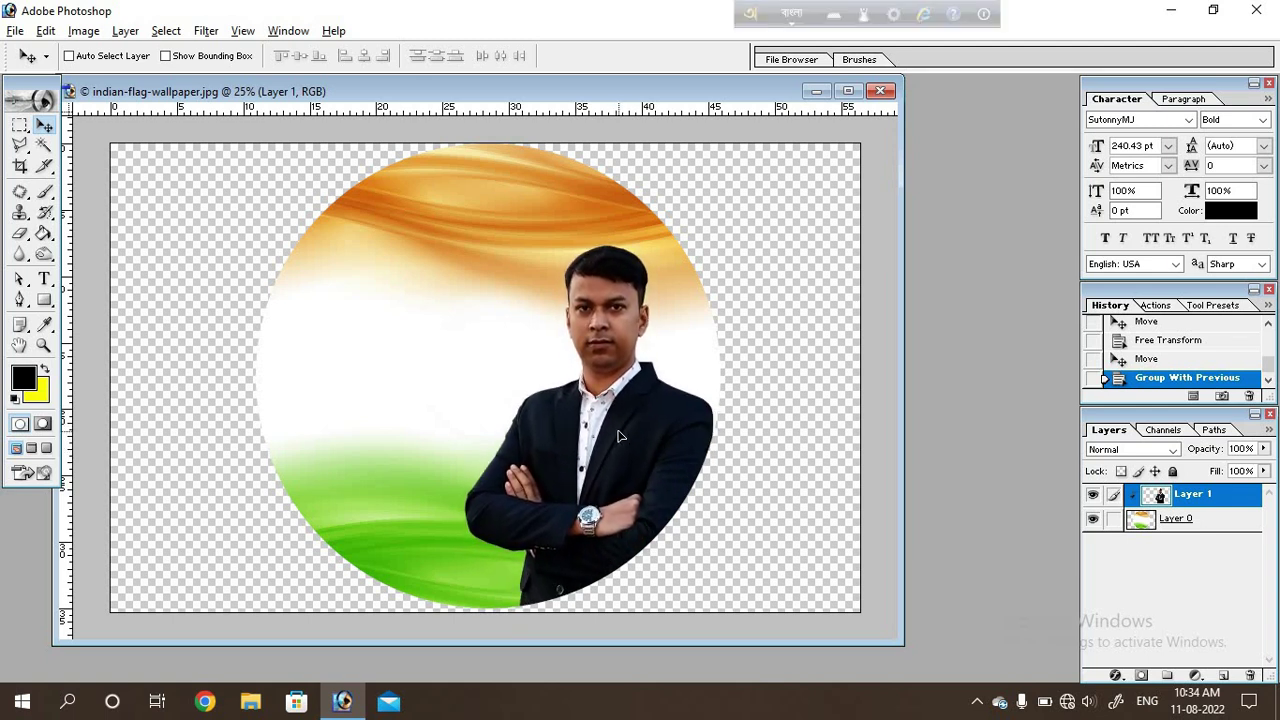
{"action": "left_click_drag", "start_coordinate": [618, 436], "coordinate": [619, 430]}
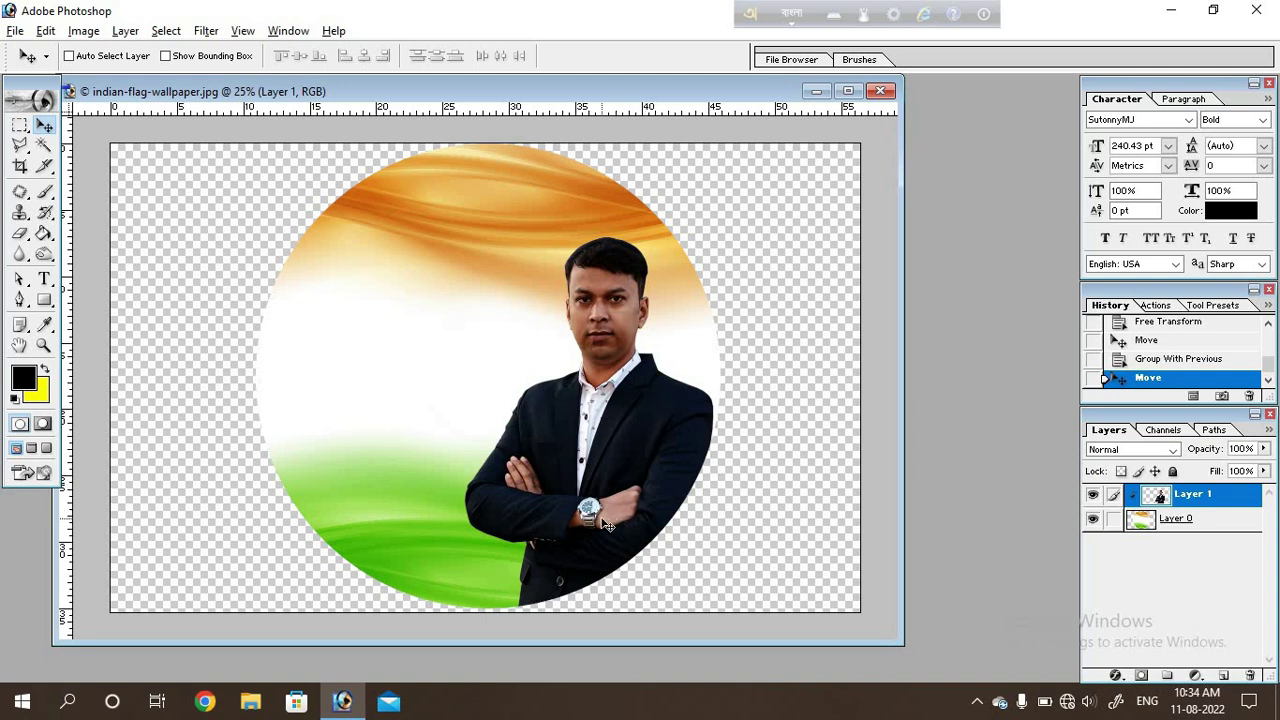
Brighten the photo by bending the Curves midpoint upward, then apply Auto Levels.
{"action": "key", "text": "ctrl+m"}
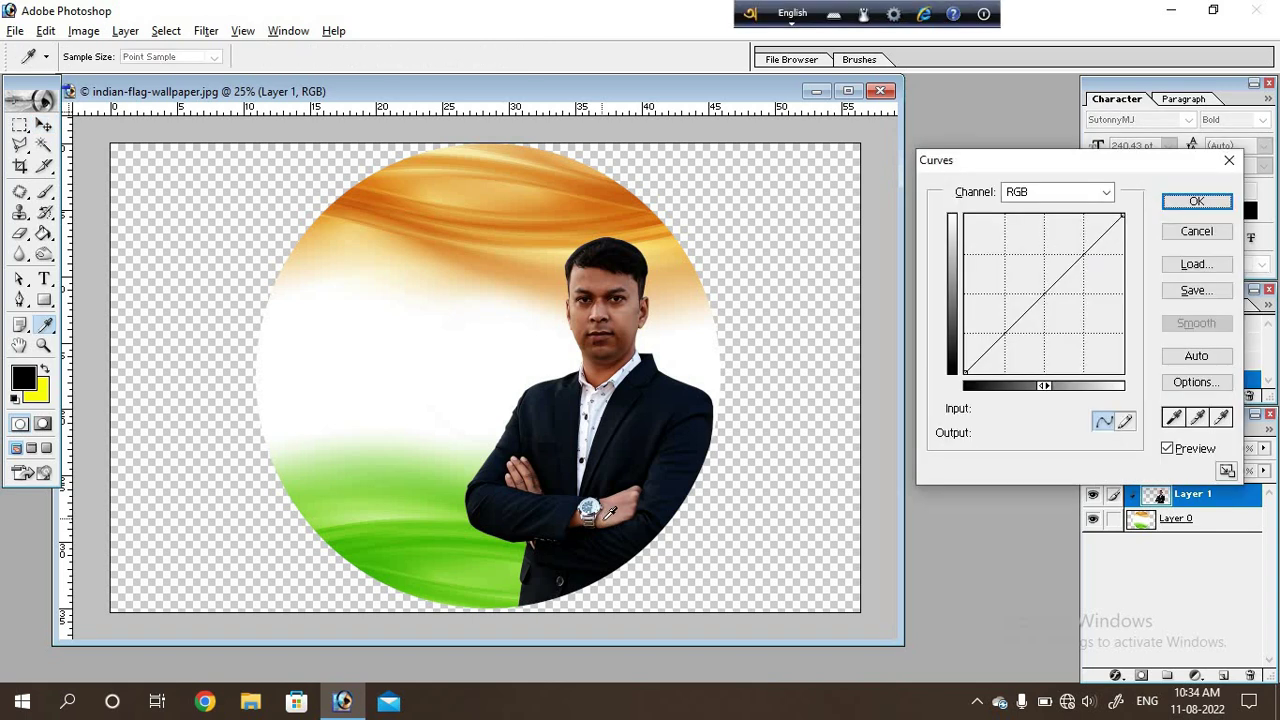
{"action": "left_click_drag", "start_coordinate": [1045, 291], "coordinate": [1033, 283]}
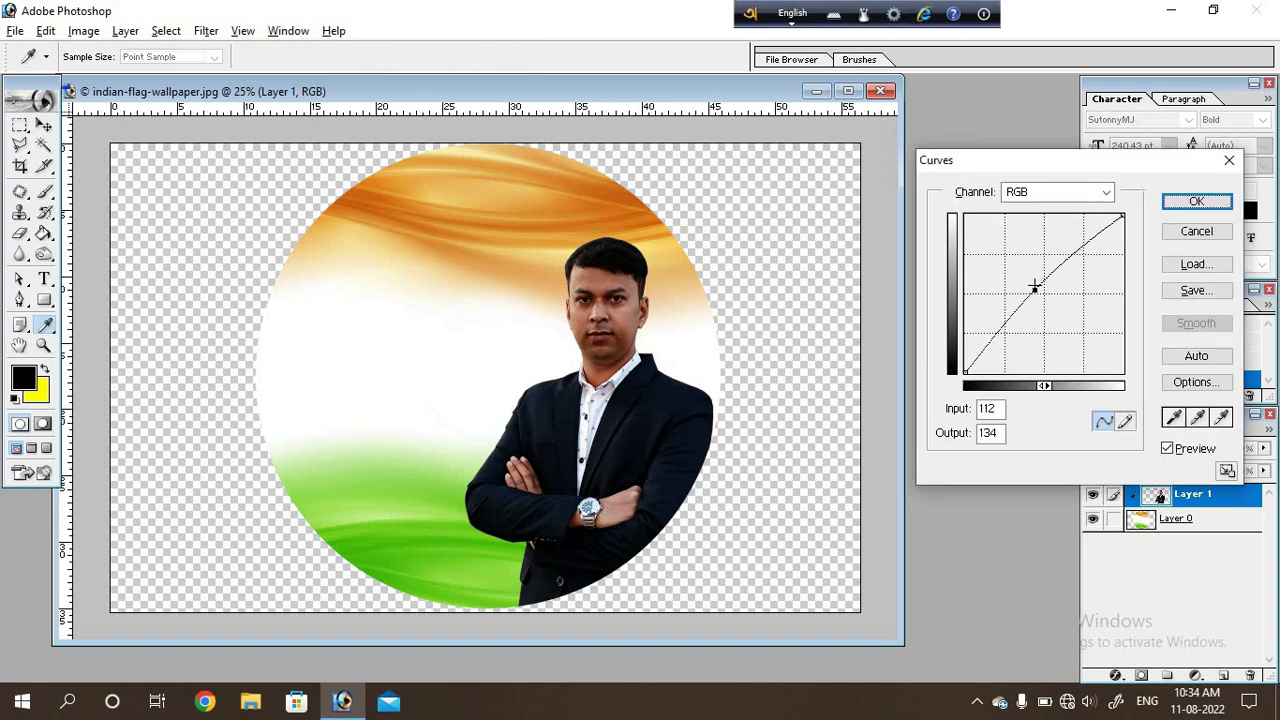
{"action": "left_click_drag", "start_coordinate": [1033, 281], "coordinate": [1034, 285]}
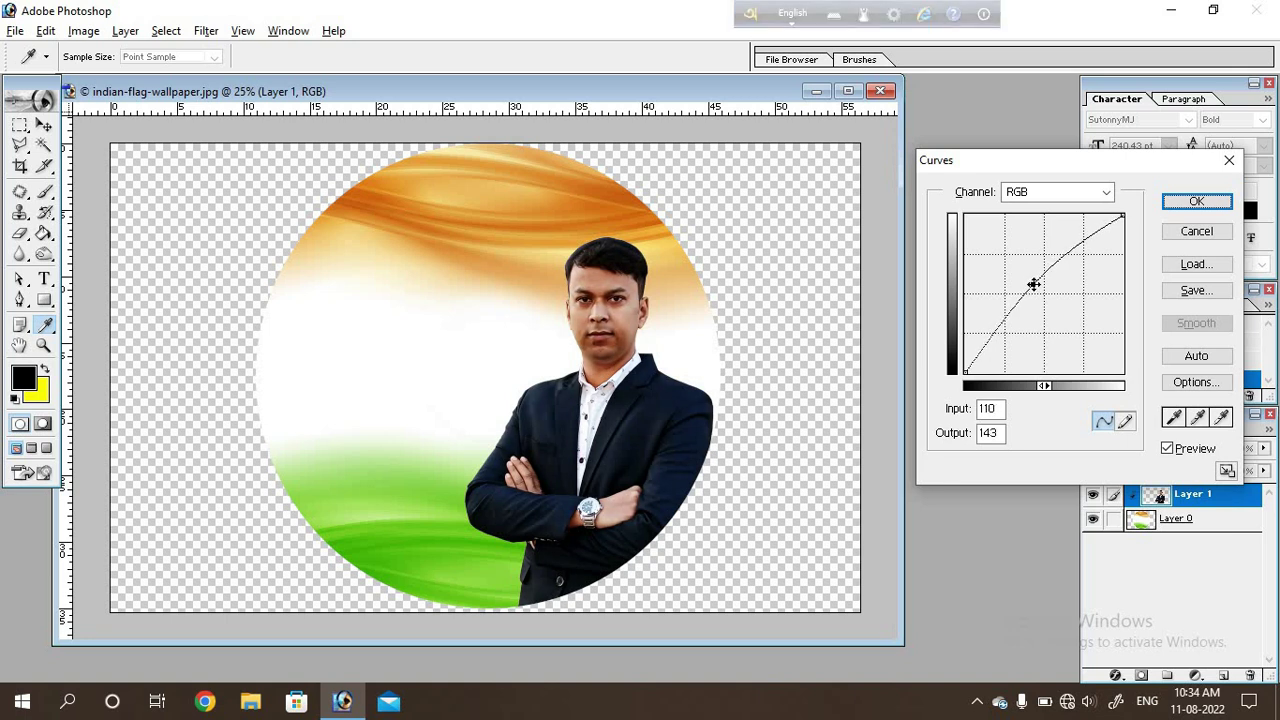
{"action": "left_click_drag", "start_coordinate": [1033, 284], "coordinate": [1030, 283]}
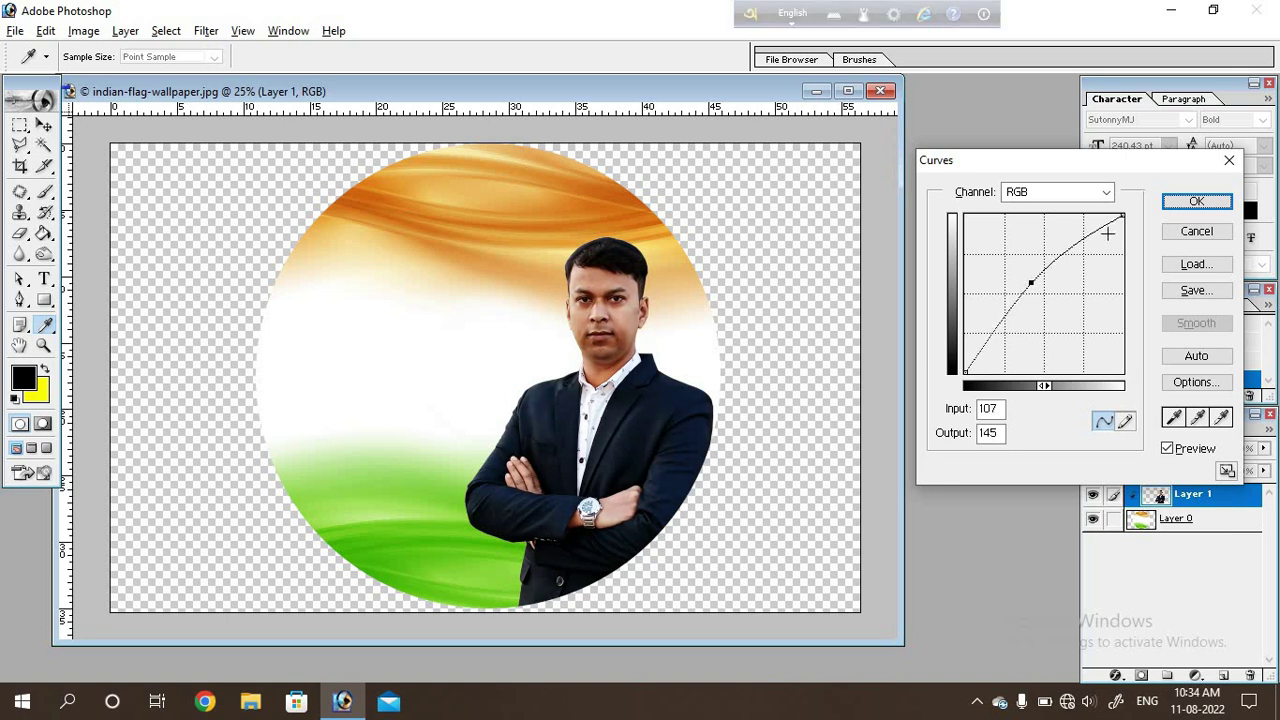
{"action": "left_click", "coordinate": [1184, 203]}
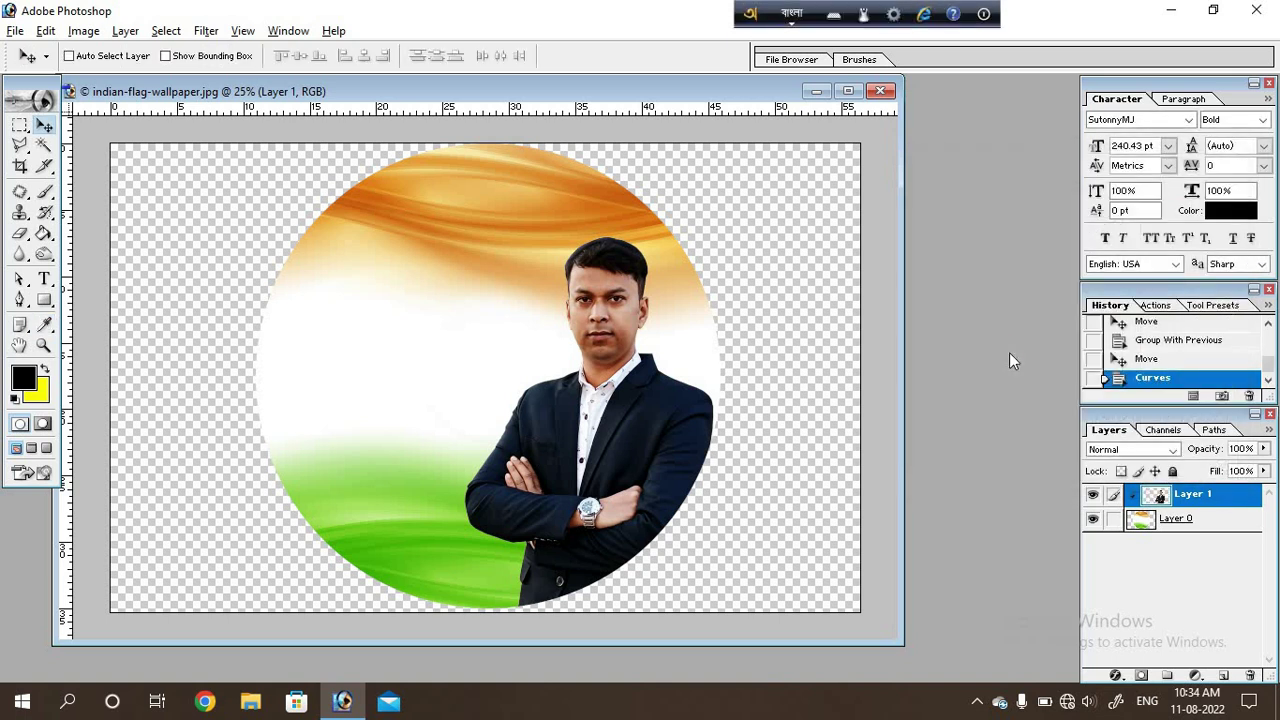
{"action": "key", "text": "ctrl+shift+l"}
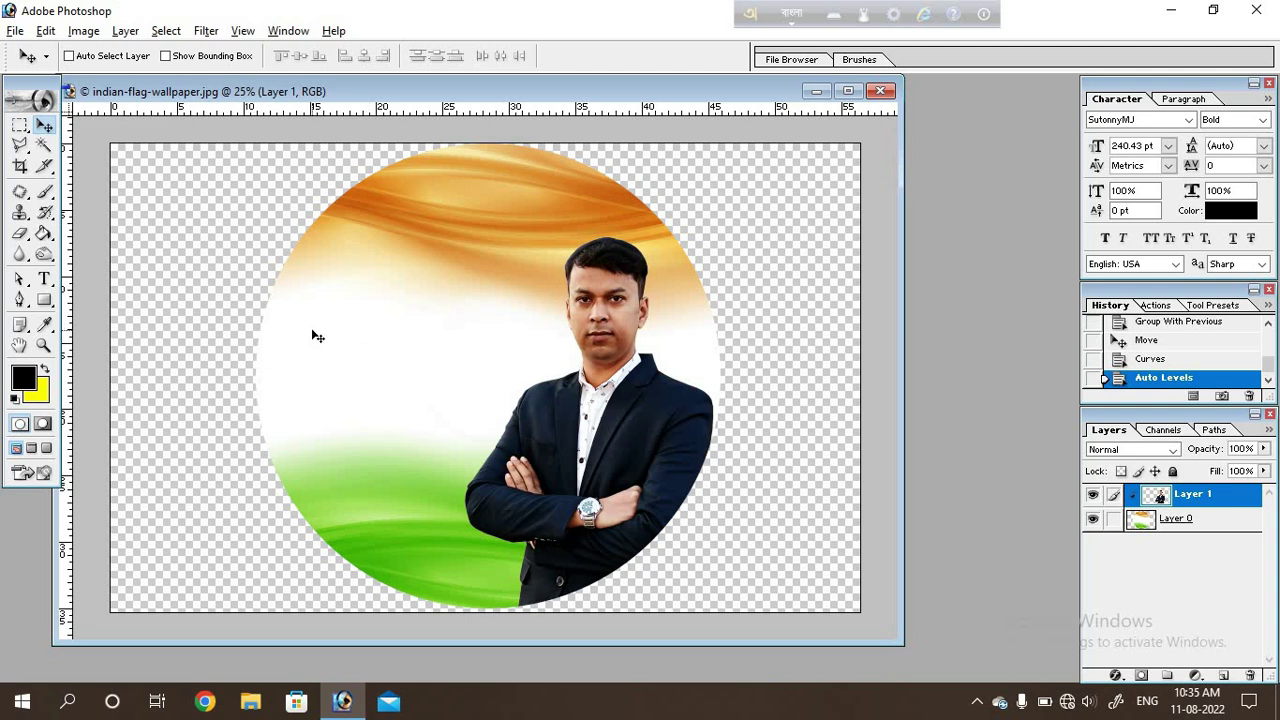
Add the 72 pt Bengali heading 'সবার প্রোফাইলে' on the white band, left of the man.
{"action": "left_click", "coordinate": [45, 284]}
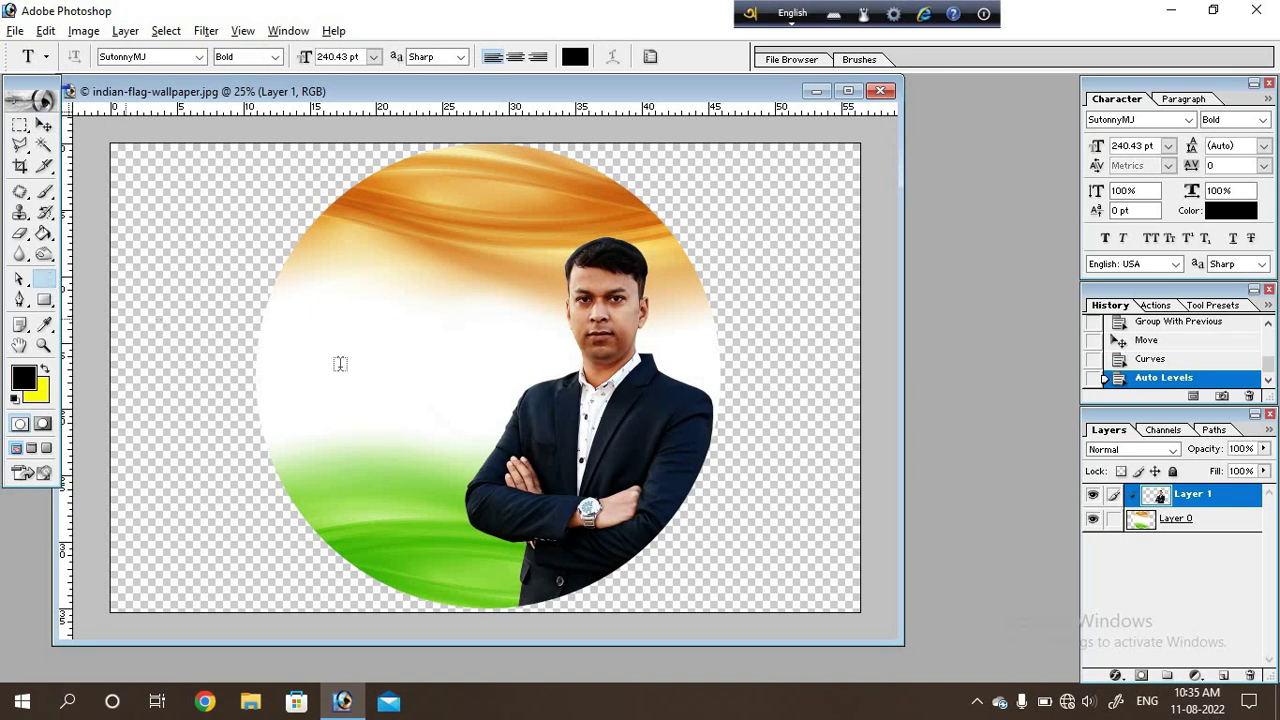
{"action": "left_click", "coordinate": [290, 338]}
{"action": "left_click", "coordinate": [375, 58]}
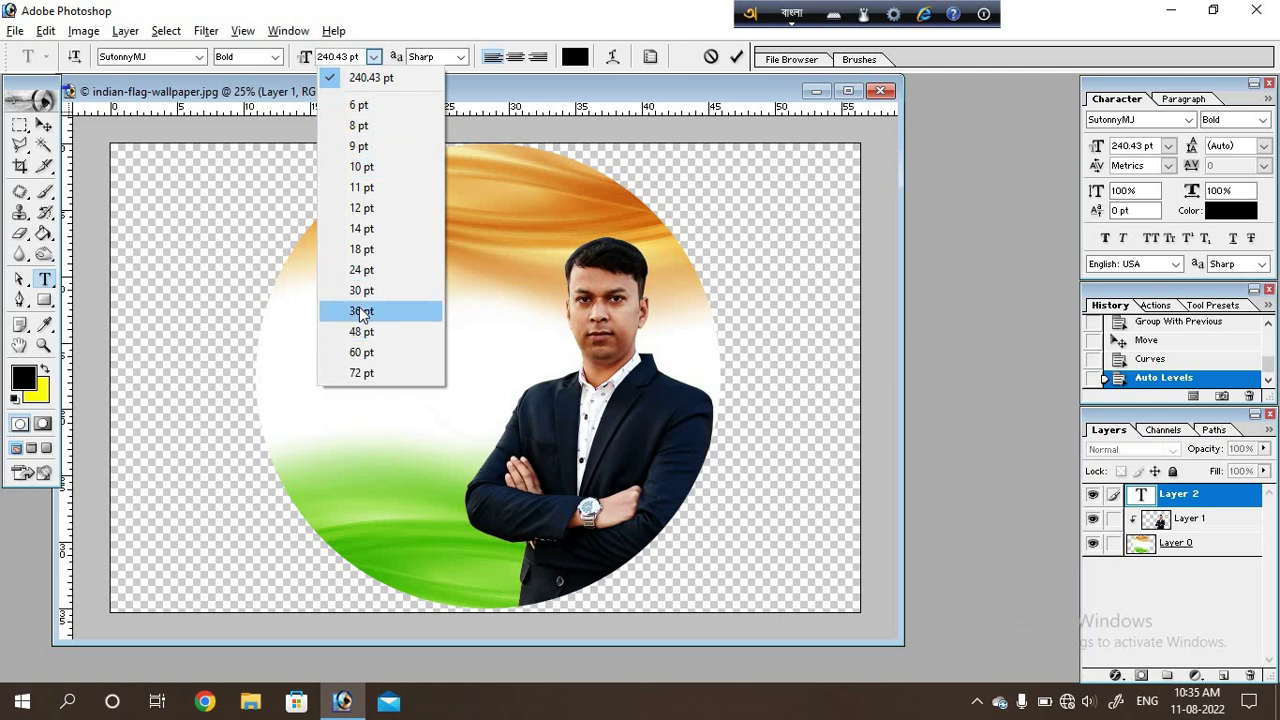
{"action": "left_click", "coordinate": [362, 372]}
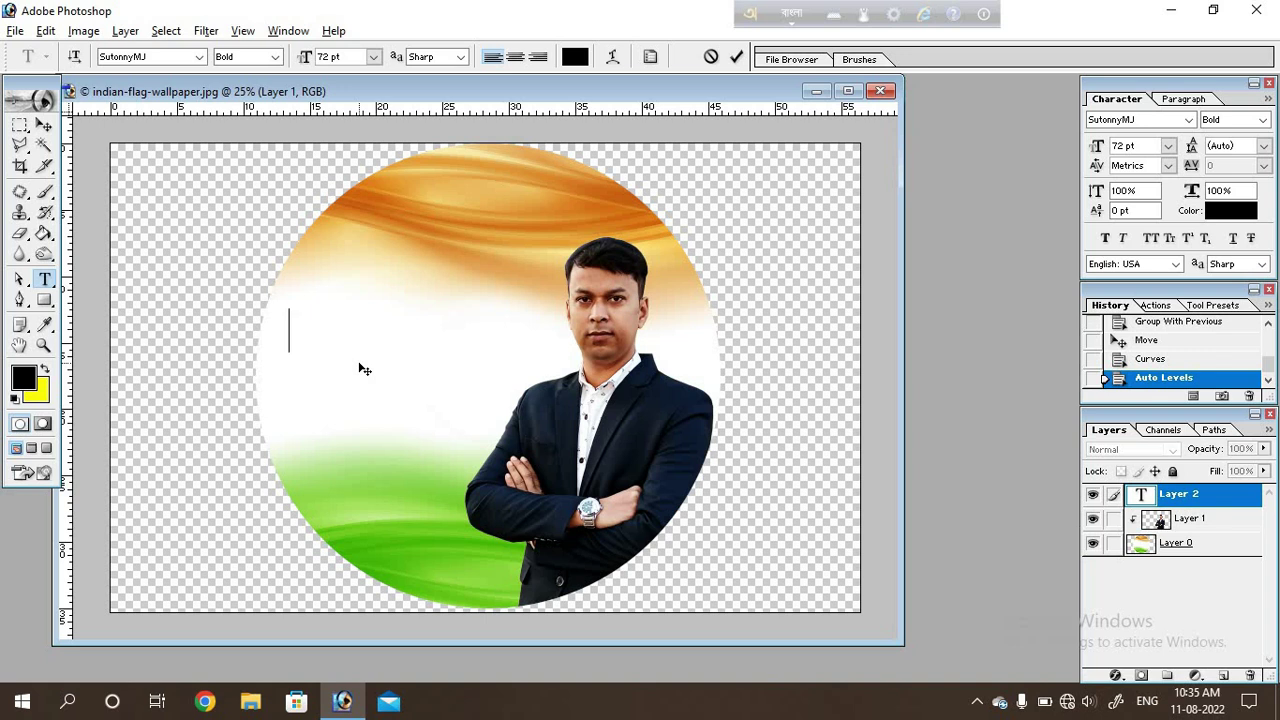
{"action": "type", "text": "sba"}
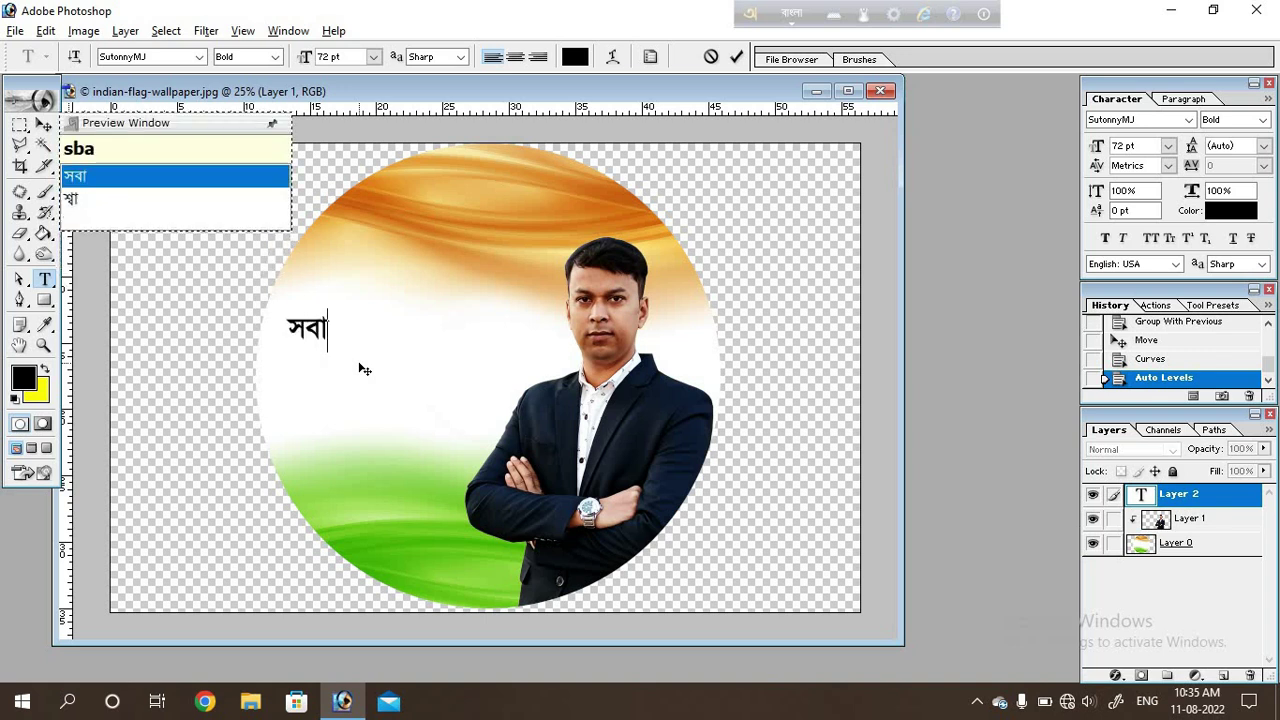
{"action": "type", "text": "r "}
{"action": "type", "text": "pr"}
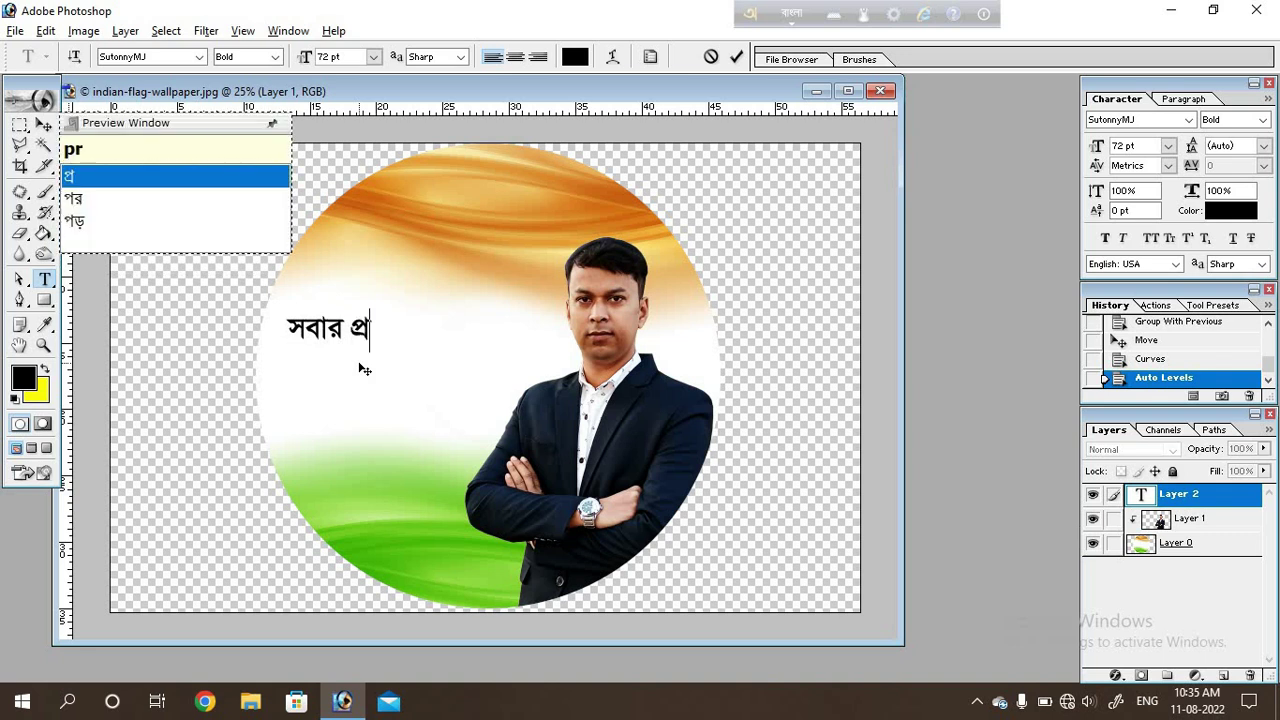
{"action": "type", "text": "Ofaile"}
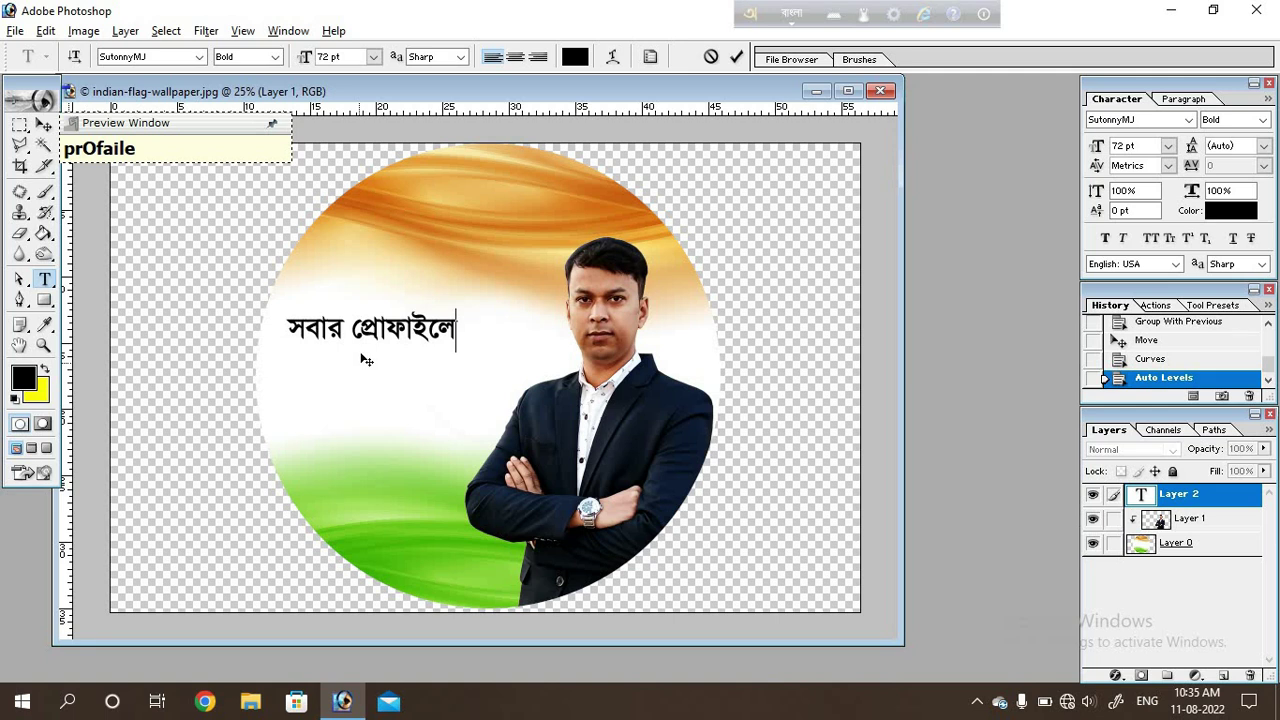
{"action": "left_click_drag", "start_coordinate": [366, 360], "coordinate": [370, 316]}
{"action": "left_click", "coordinate": [43, 125]}
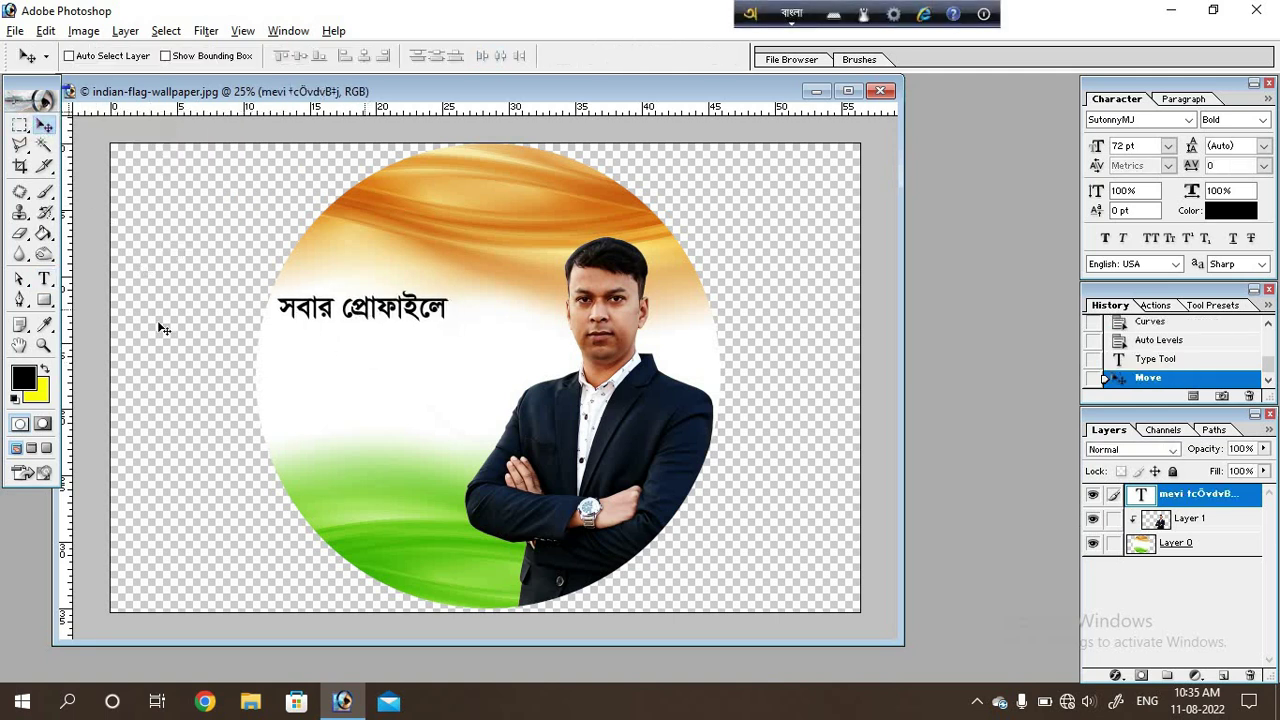
{"action": "left_click", "coordinate": [45, 280]}
Add the Bengali line 'জাতীয় পতাকা' just below the heading.
{"action": "left_click", "coordinate": [366, 443]}
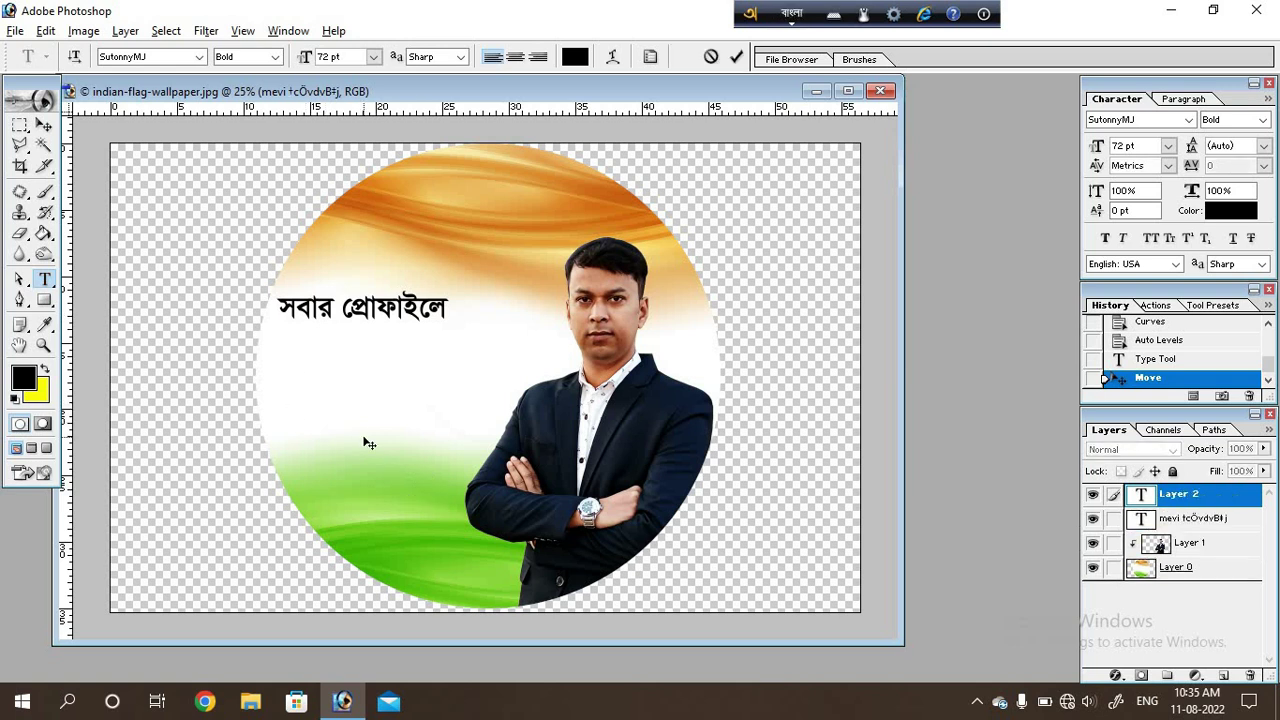
{"action": "type", "text": "ja"}
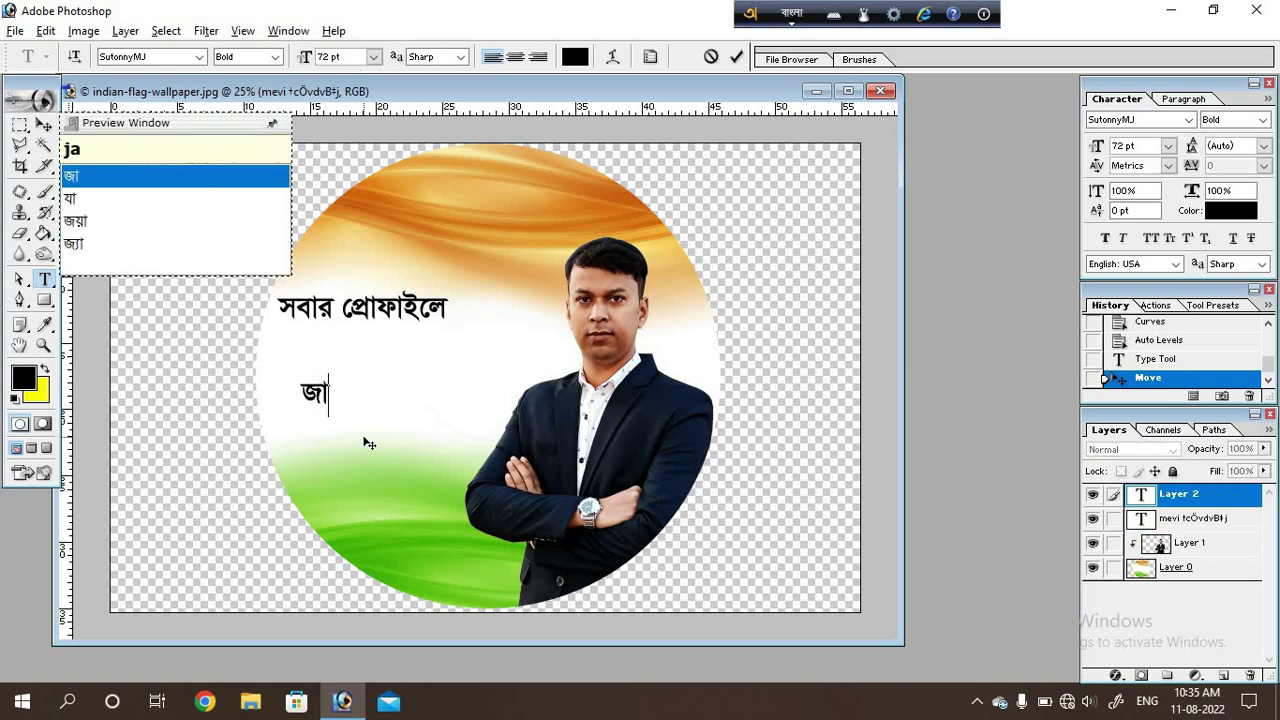
{"action": "type", "text": "tiy "}
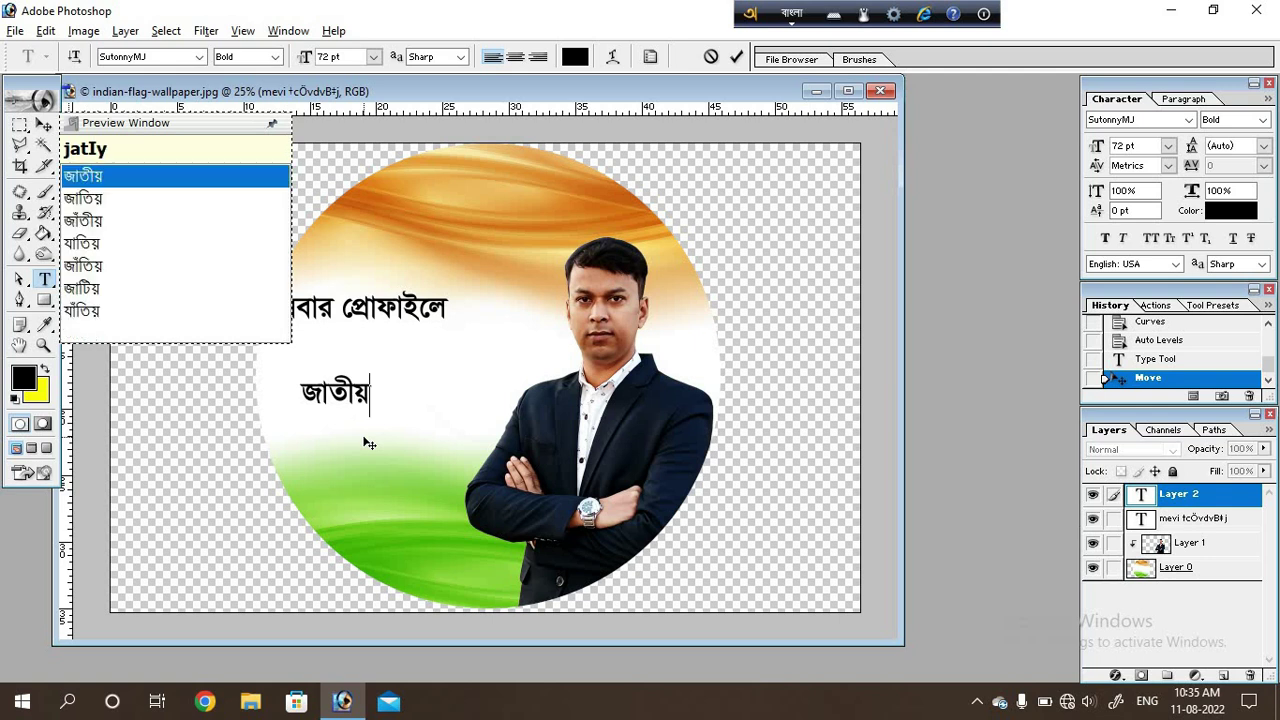
{"action": "type", "text": "ptaka"}
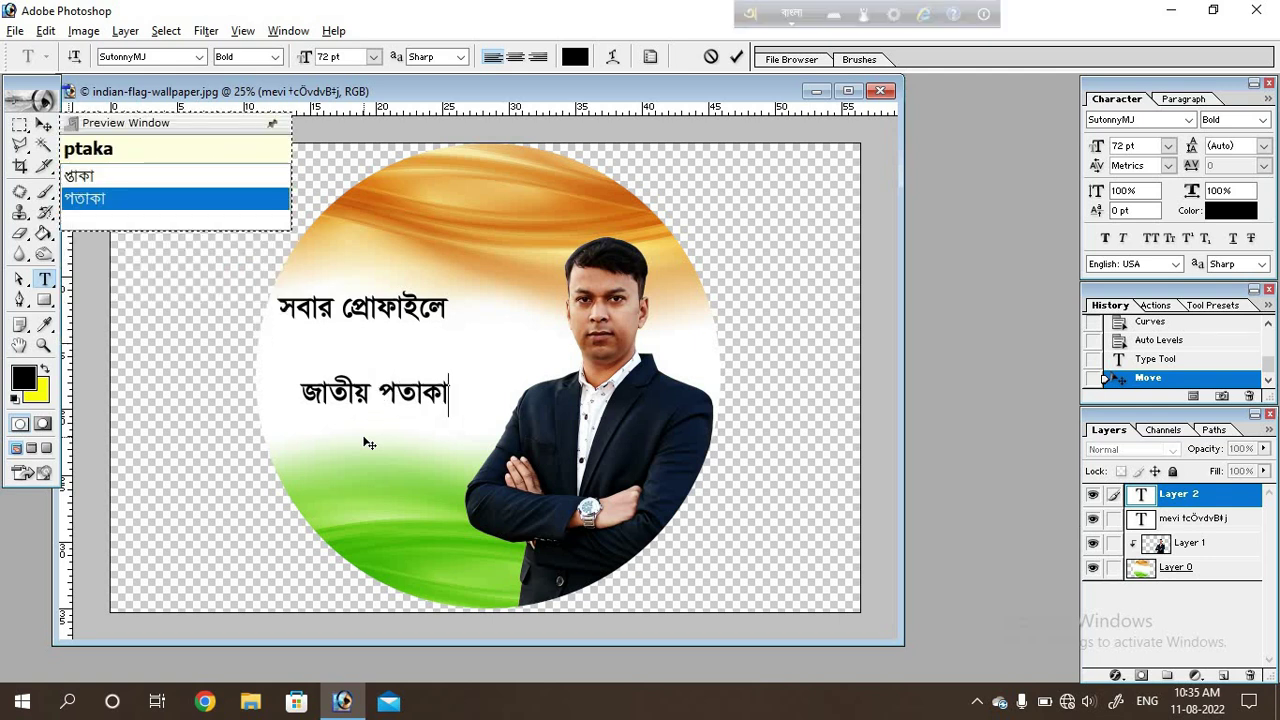
{"action": "left_click", "coordinate": [44, 124]}
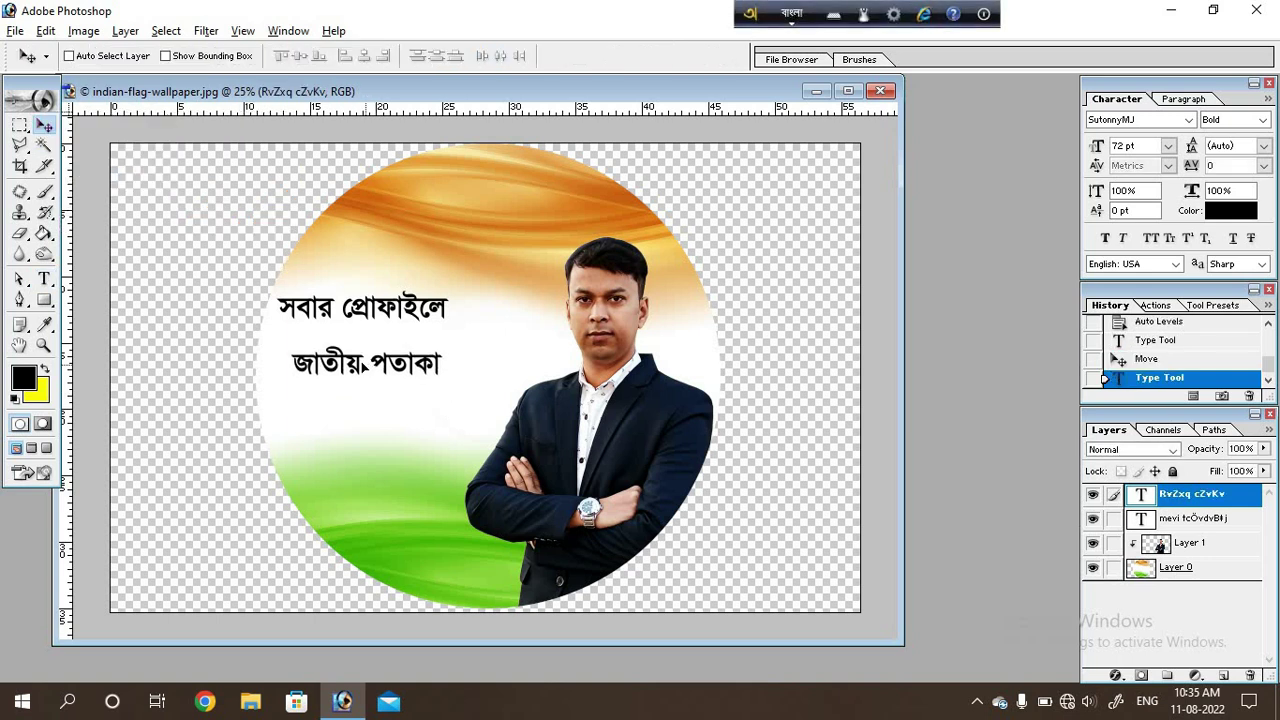
{"action": "left_click_drag", "start_coordinate": [370, 390], "coordinate": [356, 358]}
{"action": "left_click", "coordinate": [44, 280]}
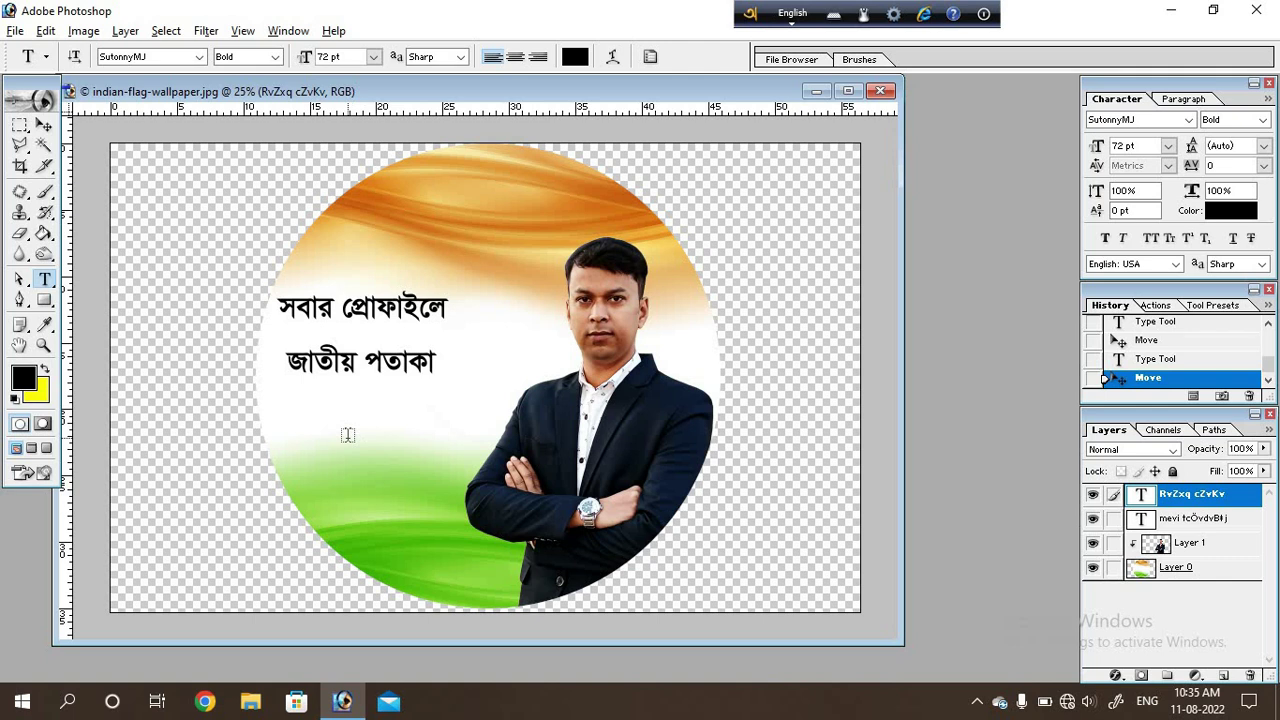
{"action": "left_click", "coordinate": [390, 480]}
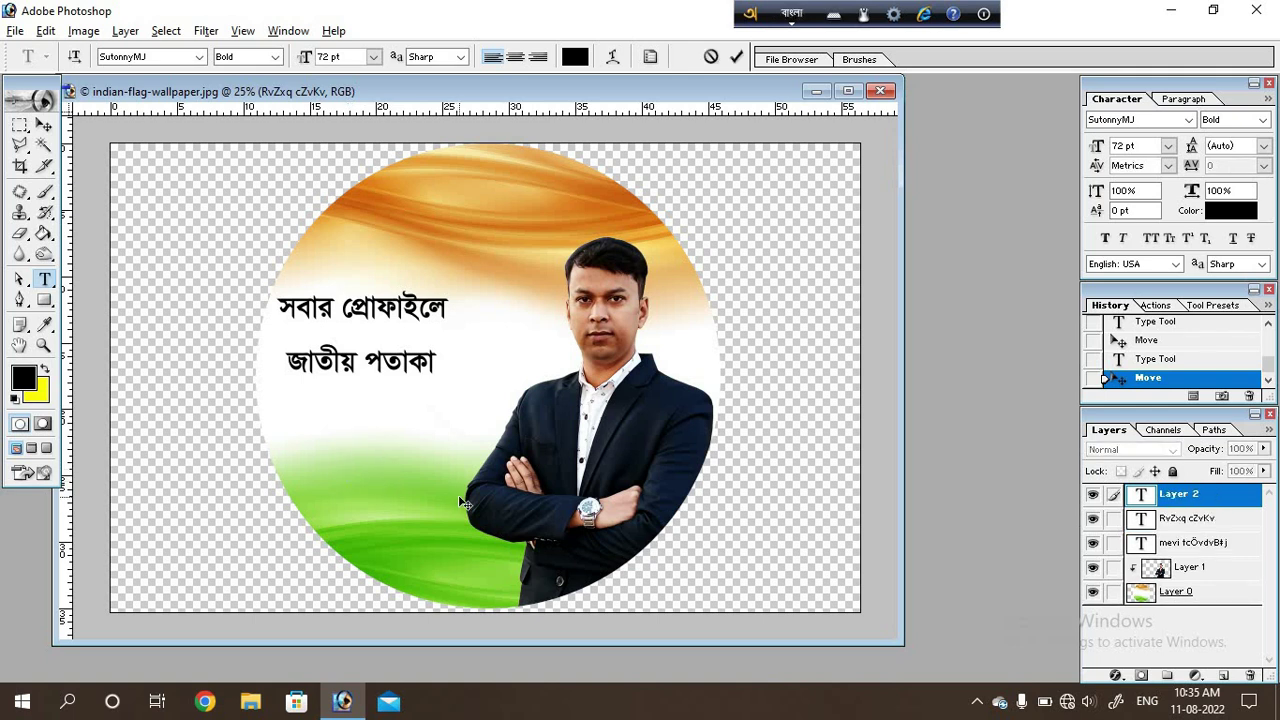
Type the person's full name in Bengali on the green band, picking suggested spellings, and select the whole line.
{"action": "type", "text": "bish"}
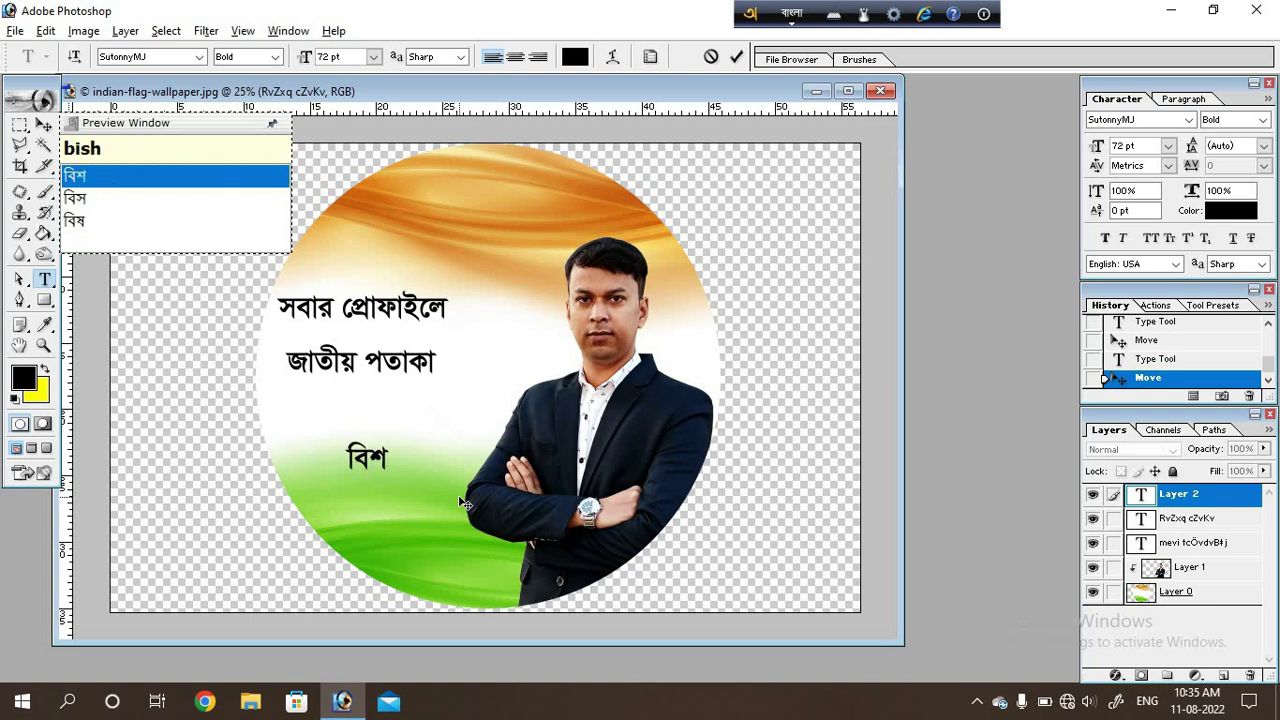
{"action": "type", "text": "bj"}
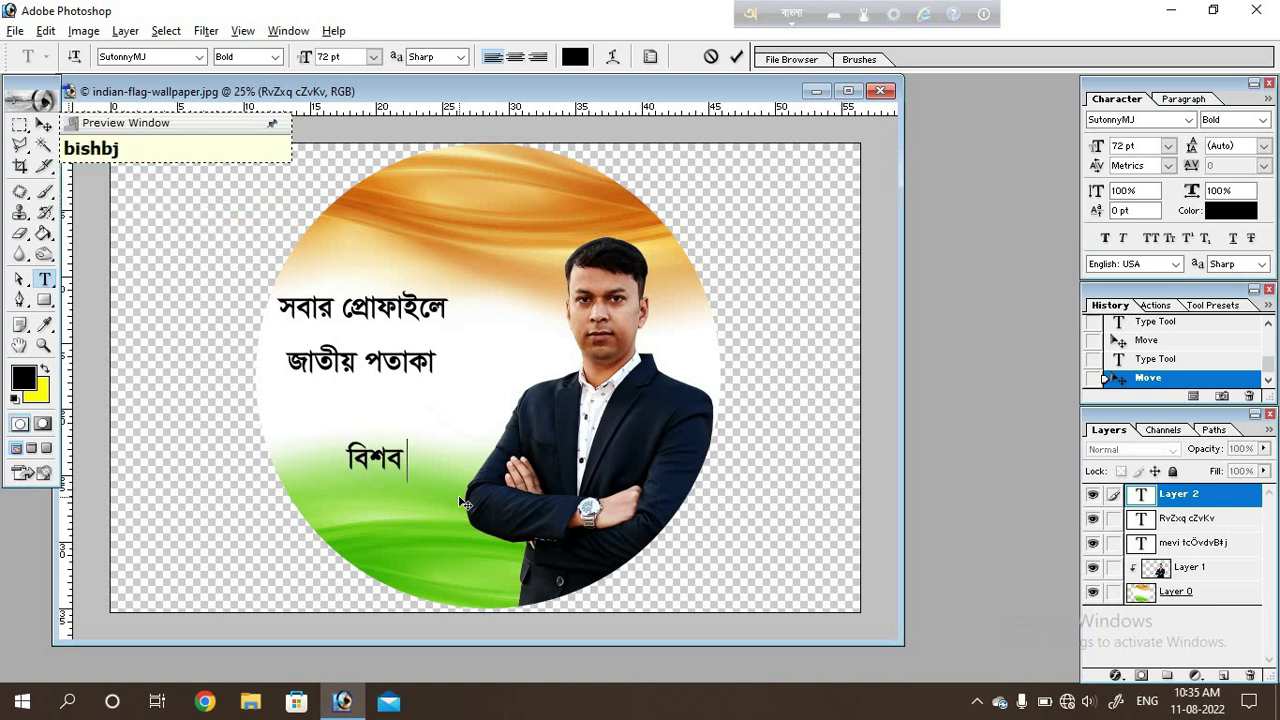
{"action": "type", "text": "it"}
{"action": "key", "text": "Down"}
{"action": "key", "text": "Down"}
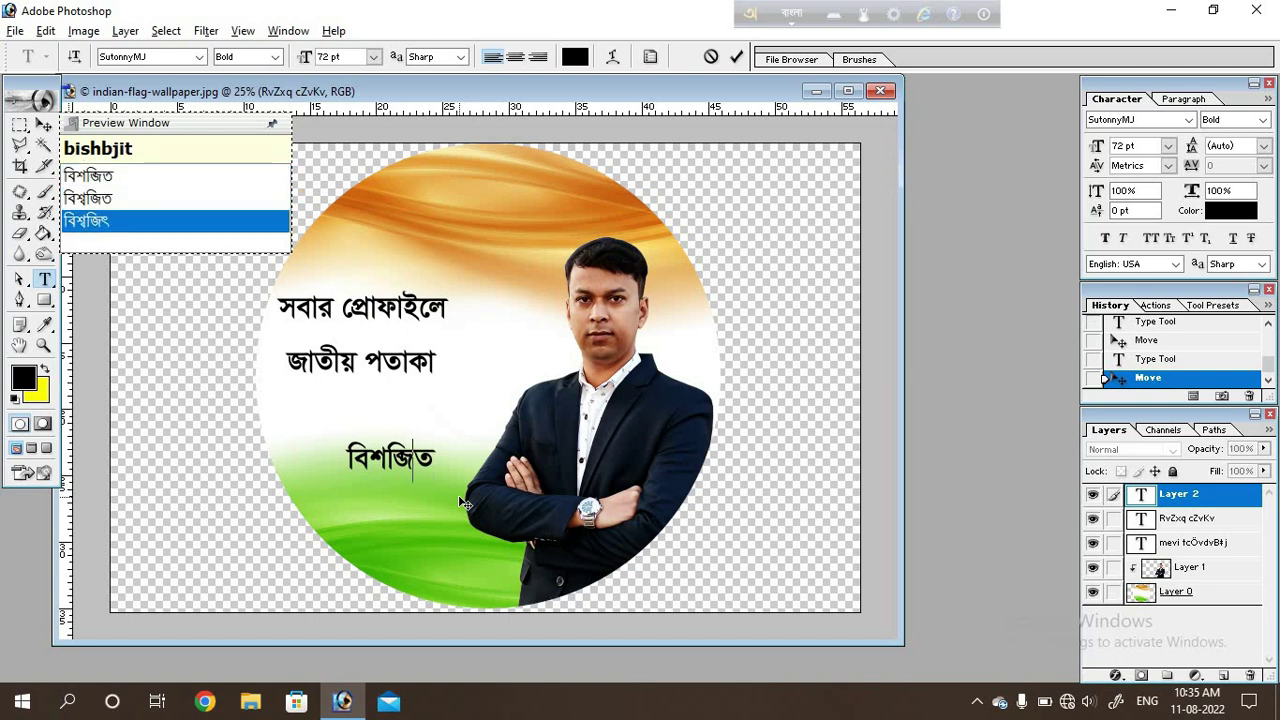
{"action": "key", "text": "space"}
{"action": "type", "text": "m"}
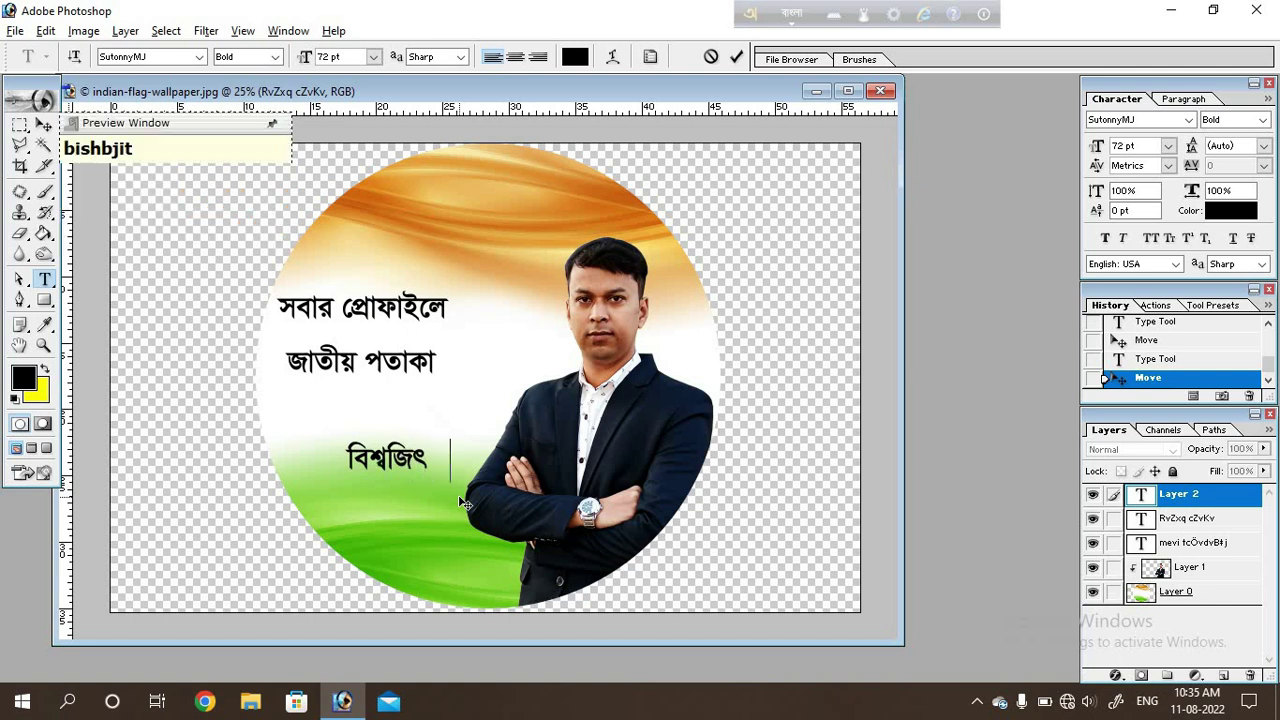
{"action": "type", "text": "ondl"}
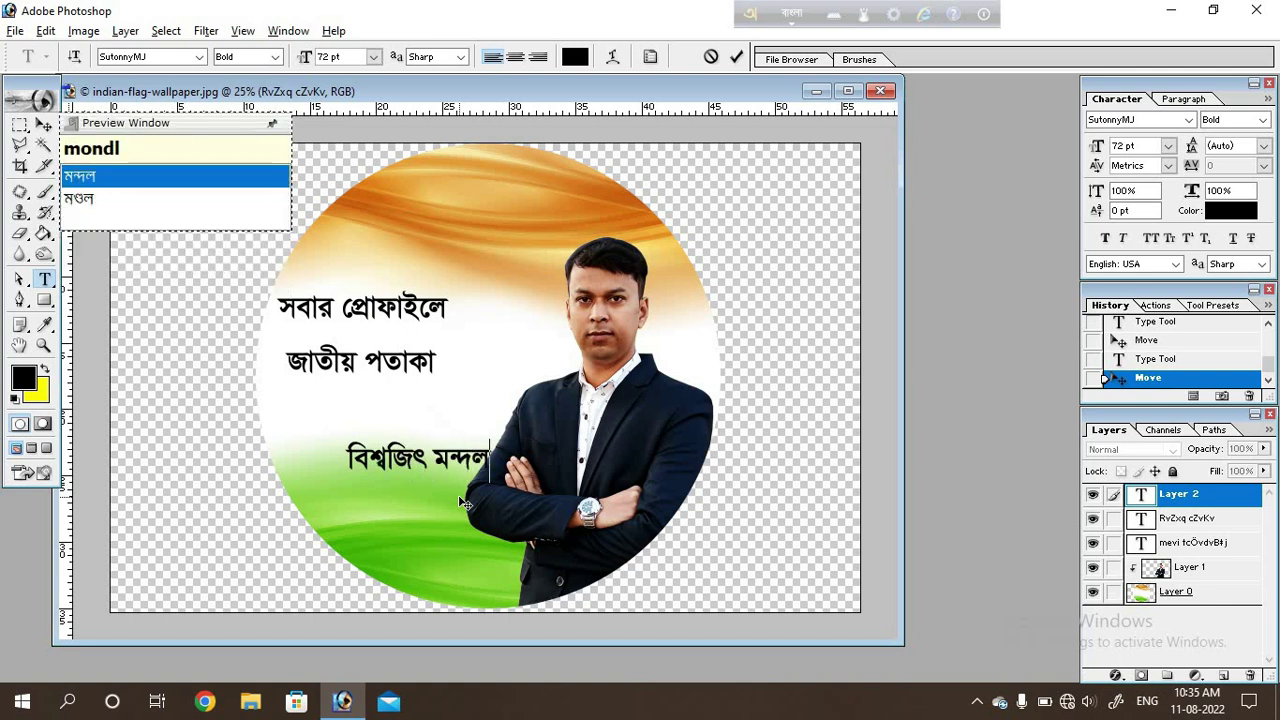
{"action": "key", "text": "Down"}
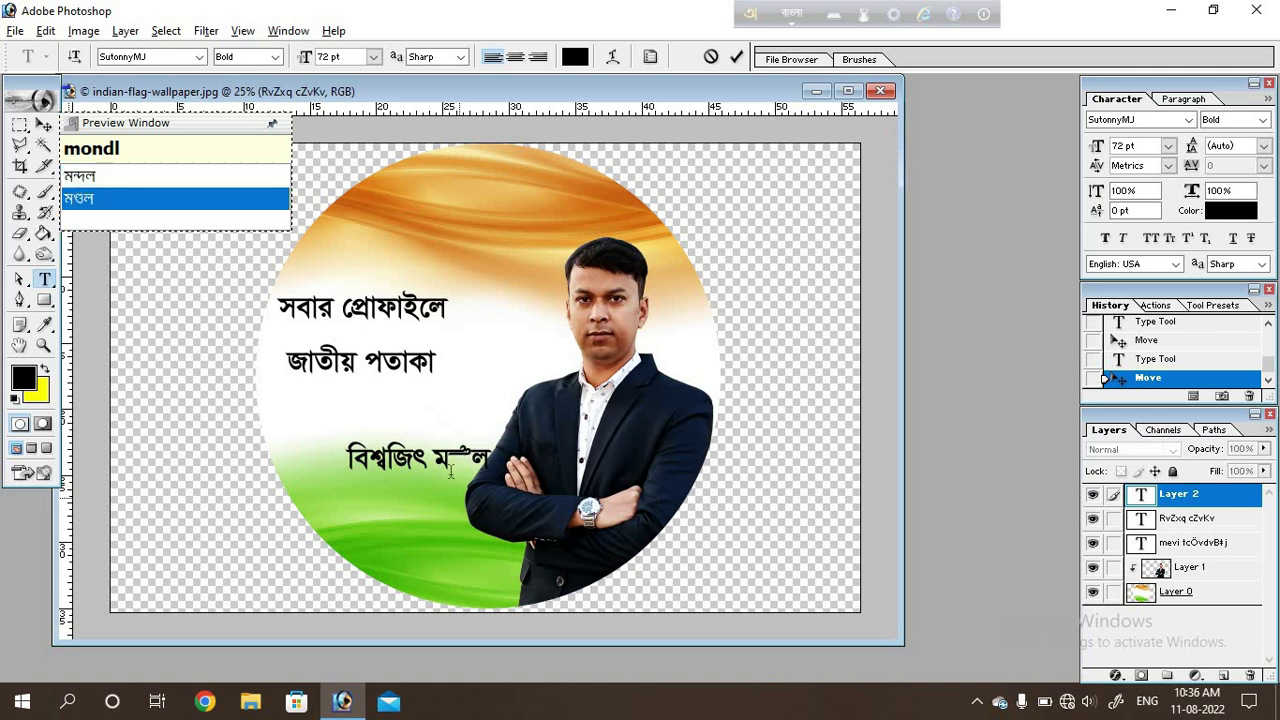
{"action": "left_click_drag", "start_coordinate": [440, 455], "coordinate": [490, 460]}
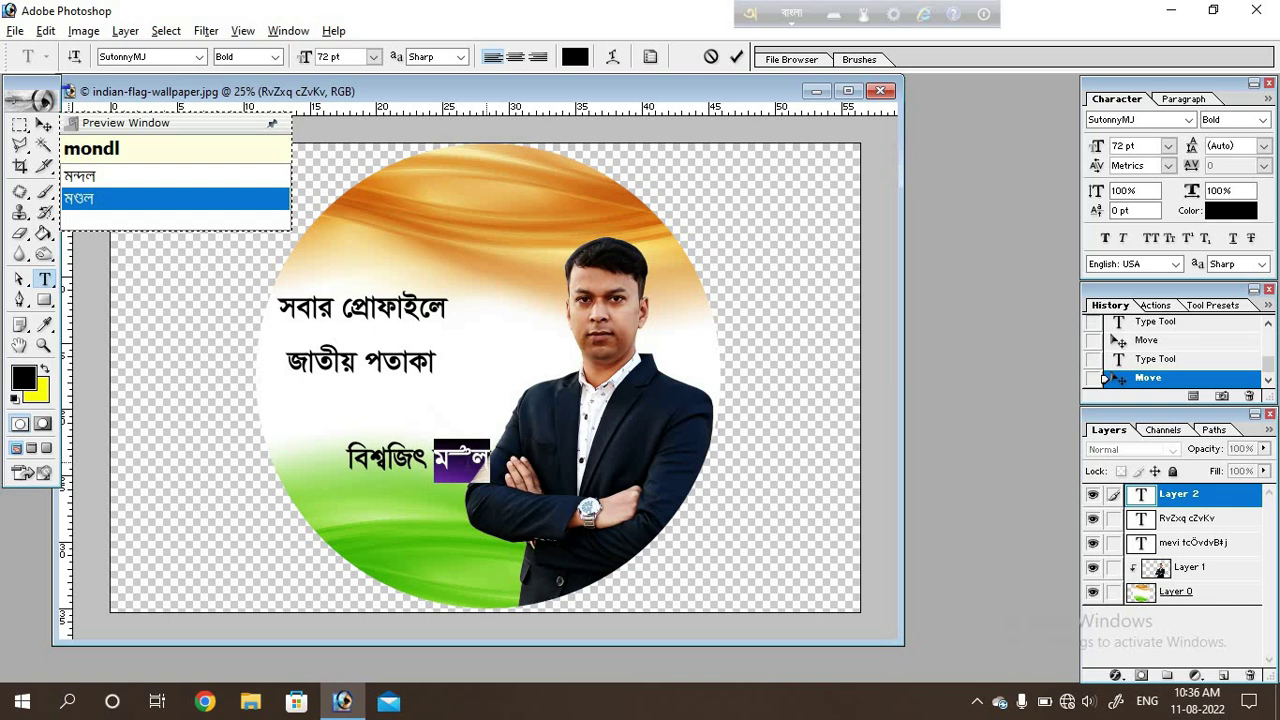
{"action": "left_click", "coordinate": [464, 460]}
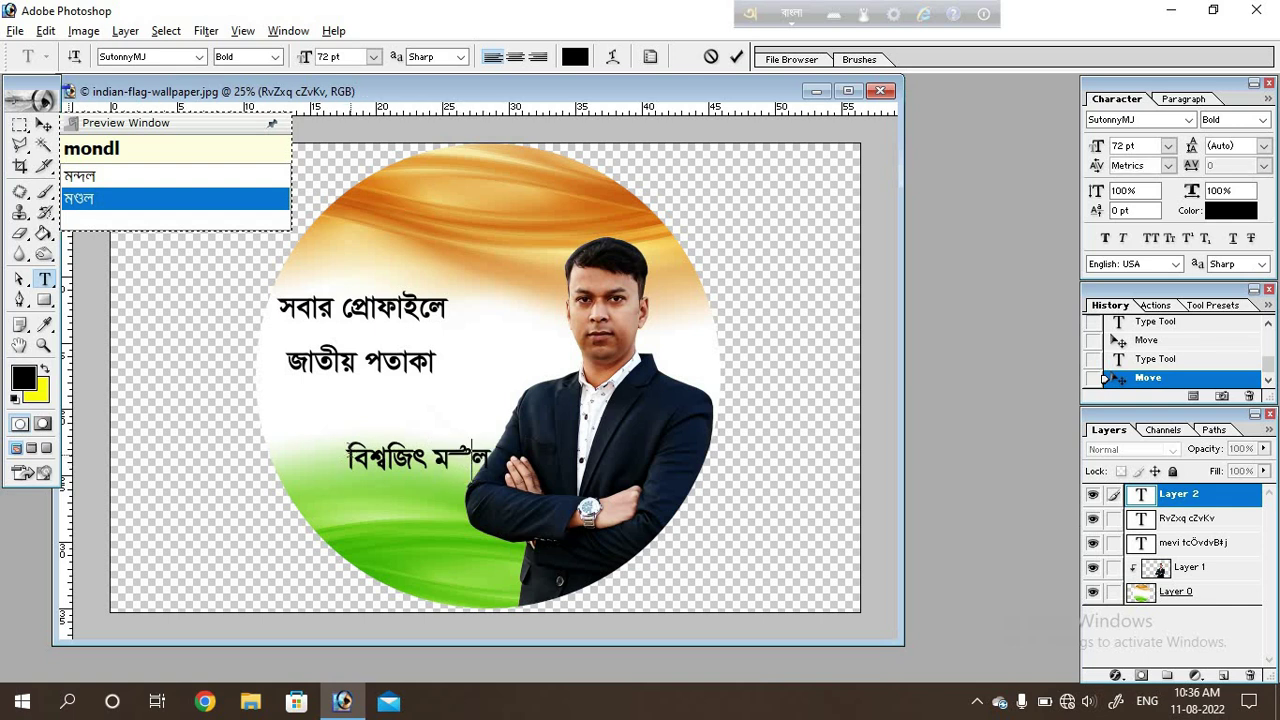
{"action": "left_click_drag", "start_coordinate": [348, 455], "coordinate": [558, 448]}
Browse the font list without choosing a font, then select all of the name text.
{"action": "left_click", "coordinate": [199, 57]}
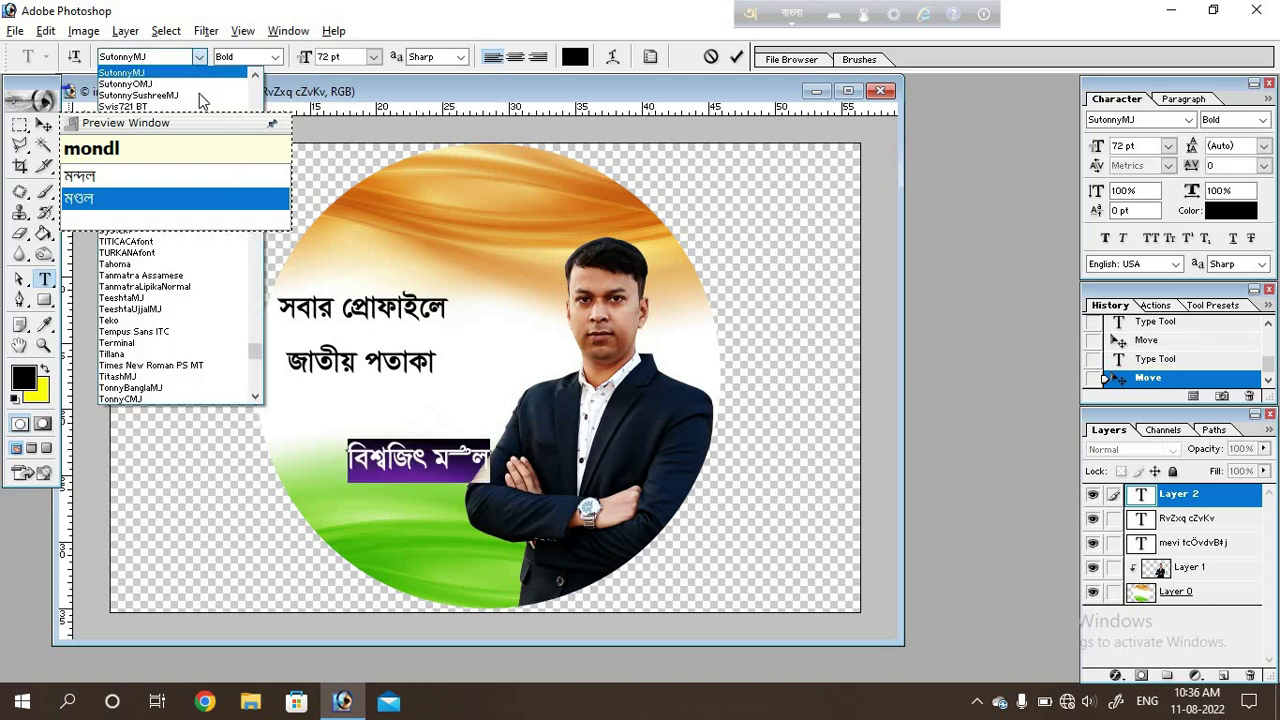
{"action": "scroll", "coordinate": [175, 285], "scroll_direction": "down", "scroll_amount": 4}
{"action": "scroll", "coordinate": [200, 300], "scroll_direction": "down", "scroll_amount": 3}
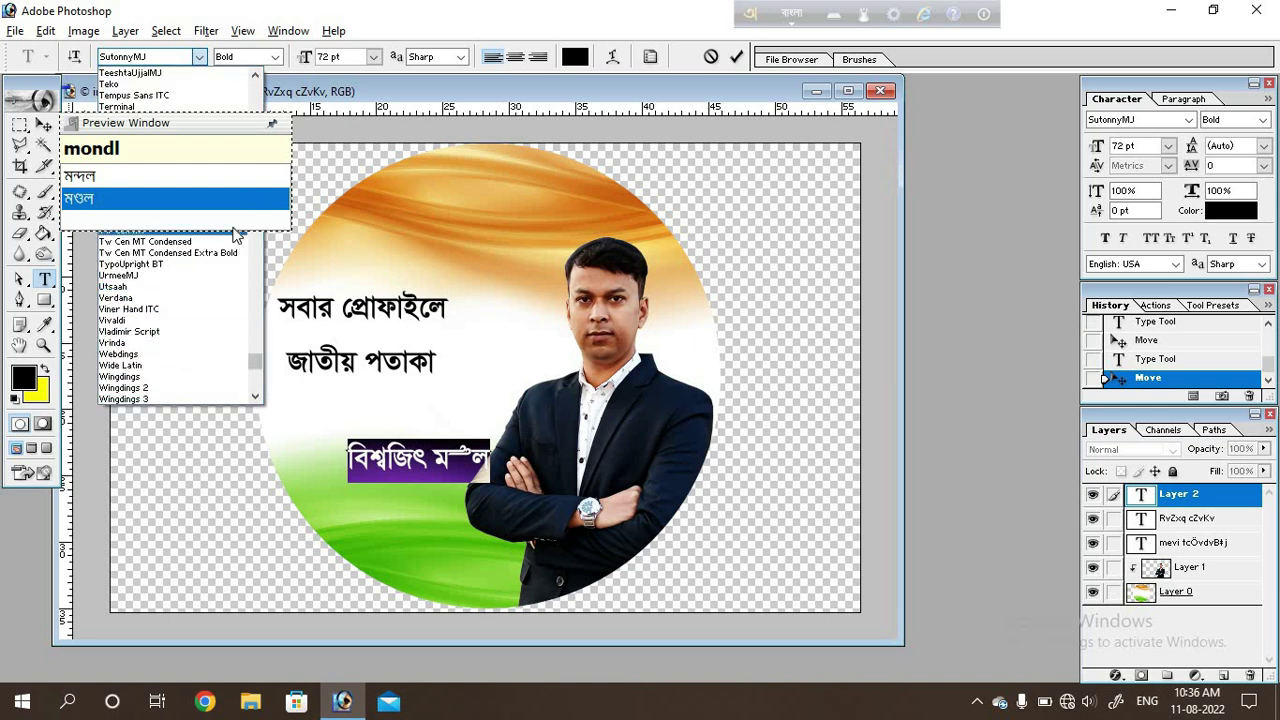
{"action": "scroll", "coordinate": [240, 326], "scroll_direction": "up", "scroll_amount": 2}
{"action": "scroll", "coordinate": [240, 326], "scroll_direction": "up", "scroll_amount": 1}
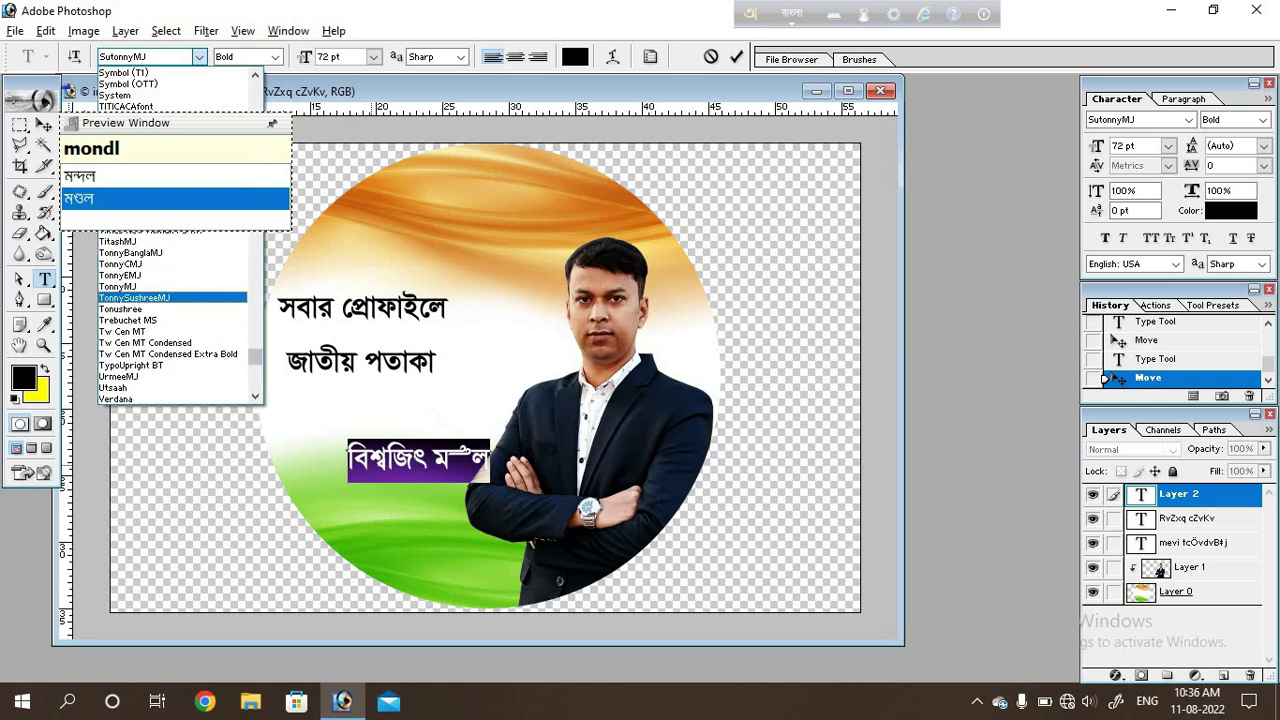
{"action": "left_click", "coordinate": [422, 440]}
{"action": "left_click", "coordinate": [497, 462]}
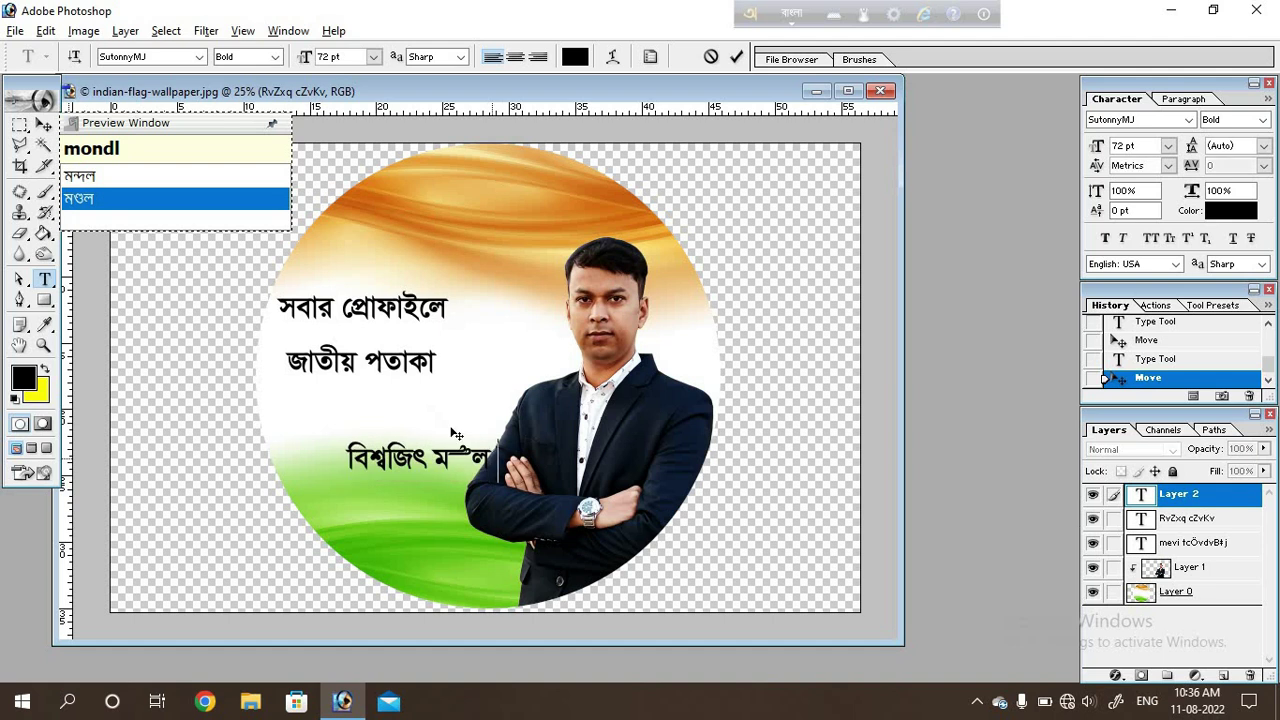
{"action": "key", "text": "ctrl+a"}
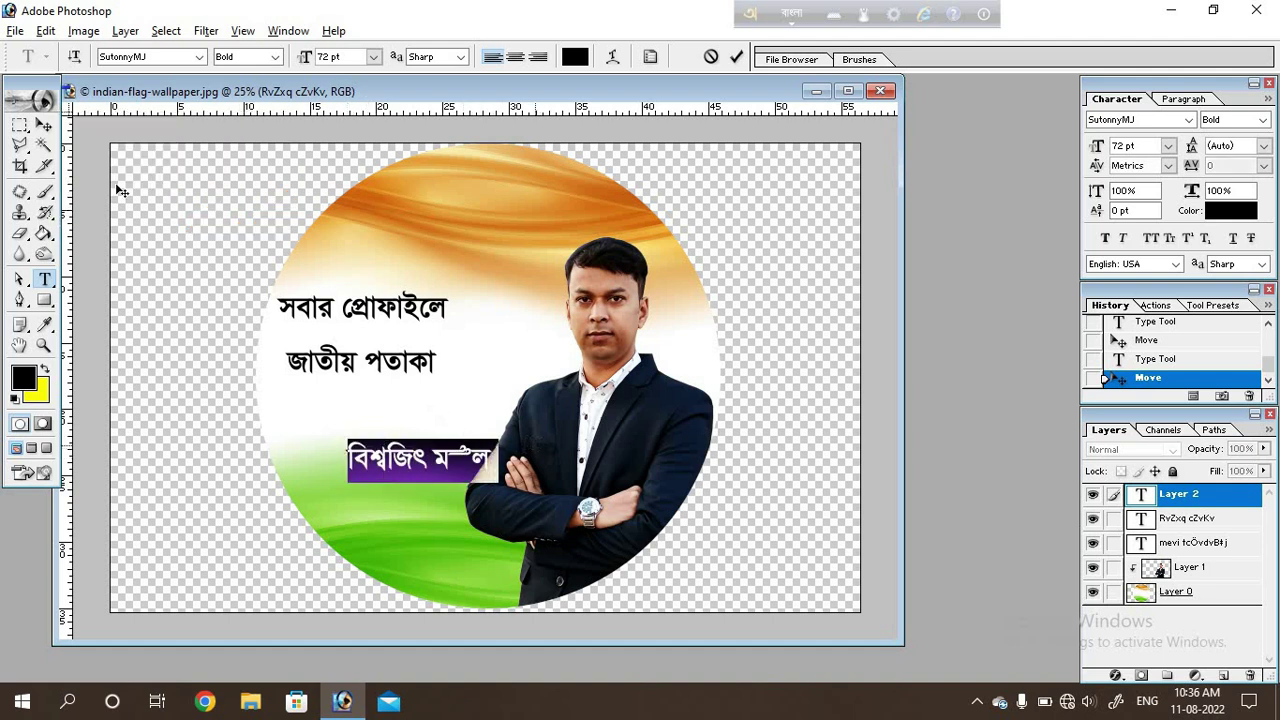
Set the name in Prosenjit Normal and move it lower and left on the green band.
{"action": "left_click", "coordinate": [199, 57]}
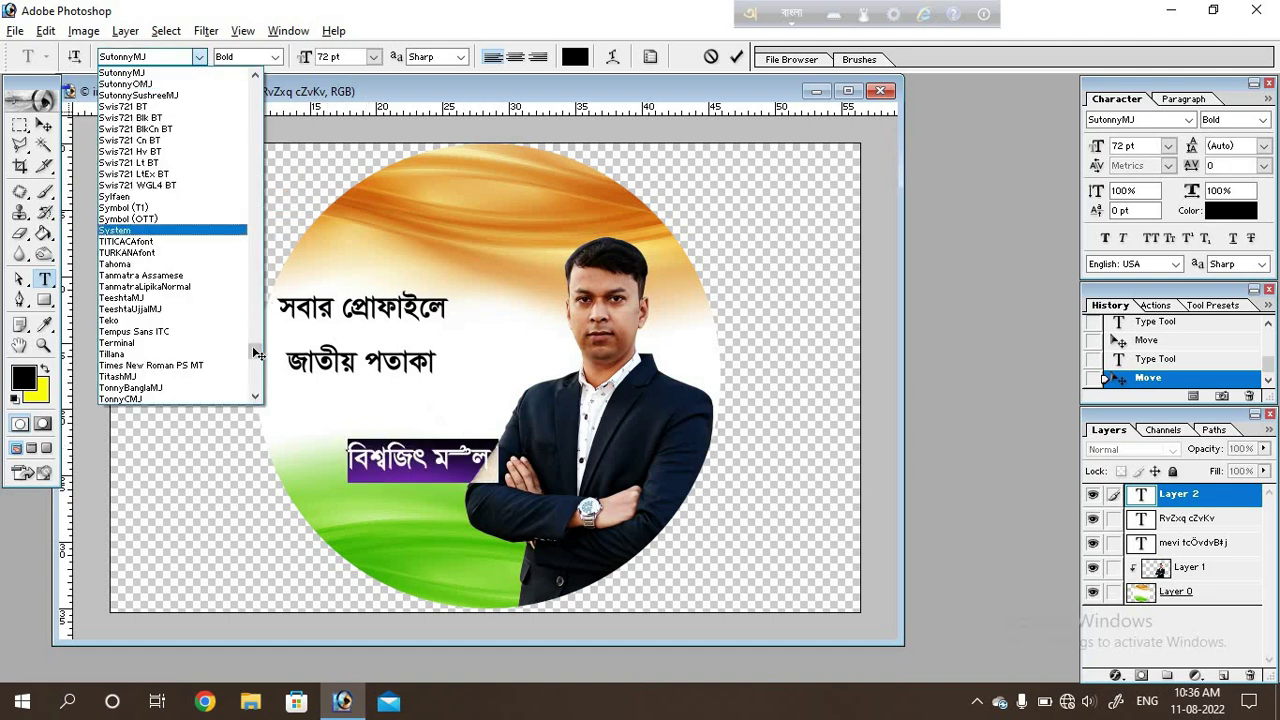
{"action": "left_click_drag", "start_coordinate": [256, 352], "coordinate": [255, 292]}
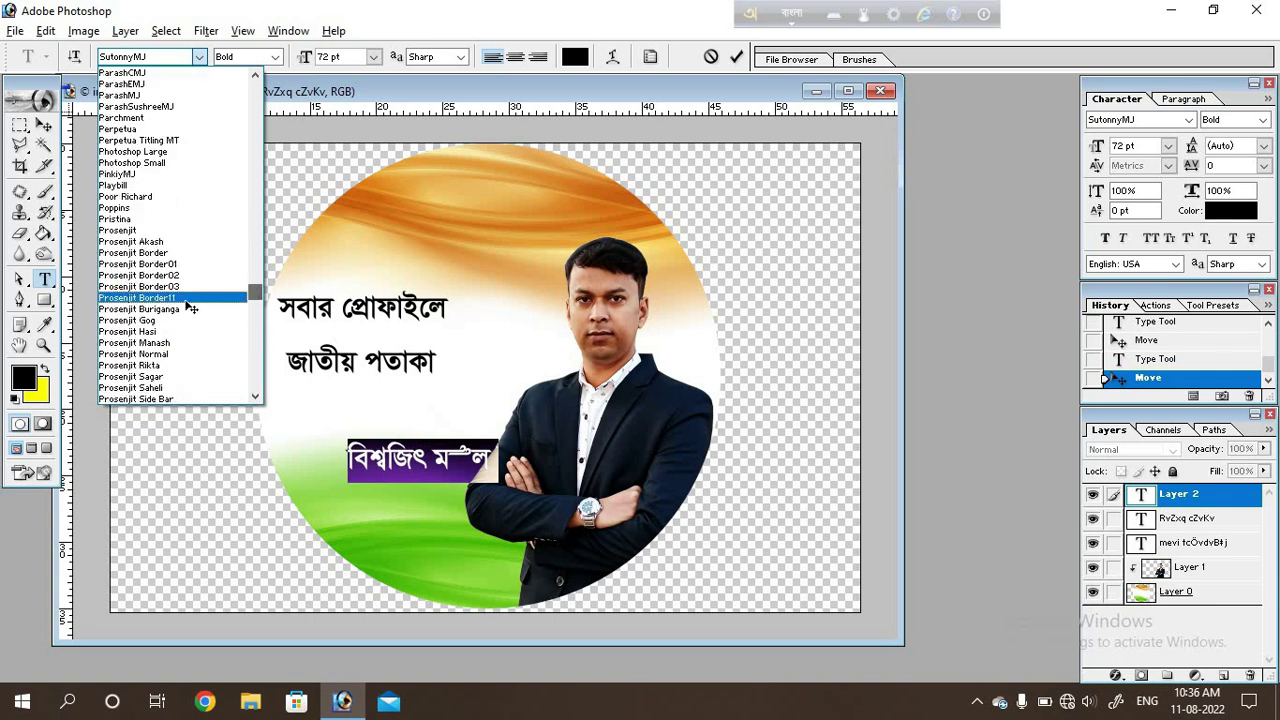
{"action": "scroll", "coordinate": [163, 325], "scroll_direction": "down", "scroll_amount": 1}
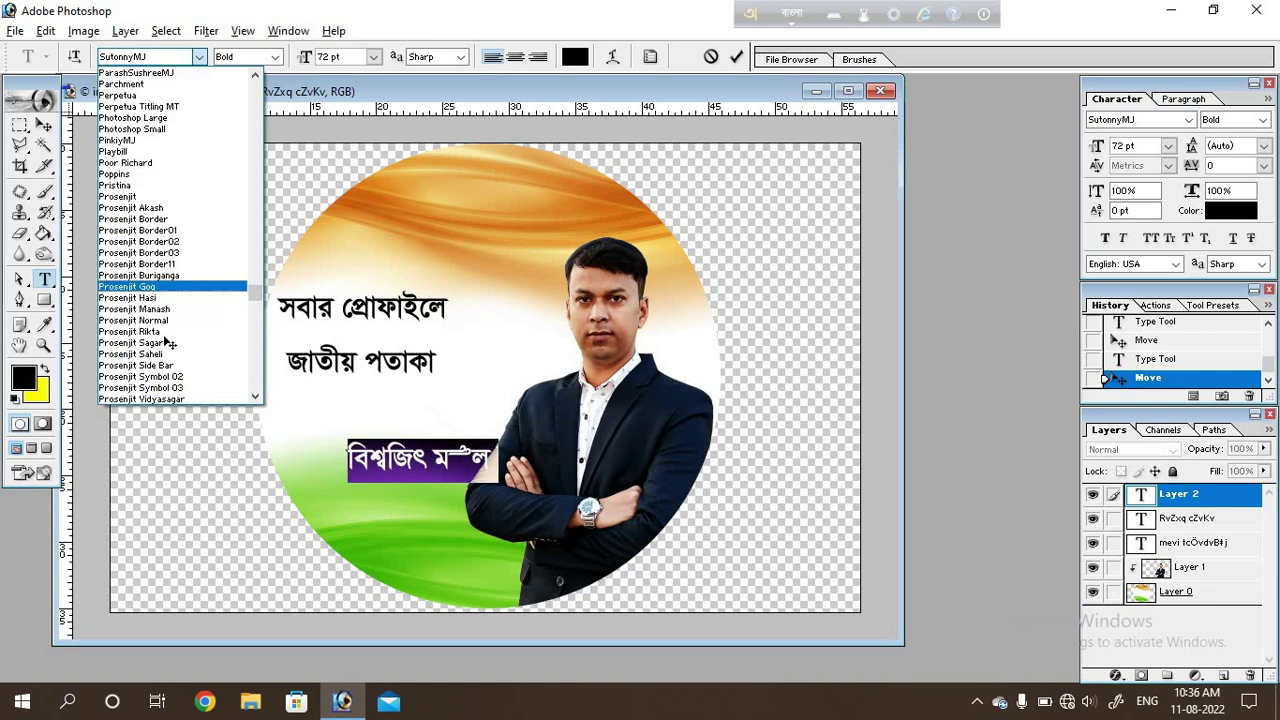
{"action": "scroll", "coordinate": [164, 315], "scroll_direction": "down", "scroll_amount": 1}
{"action": "left_click", "coordinate": [176, 287]}
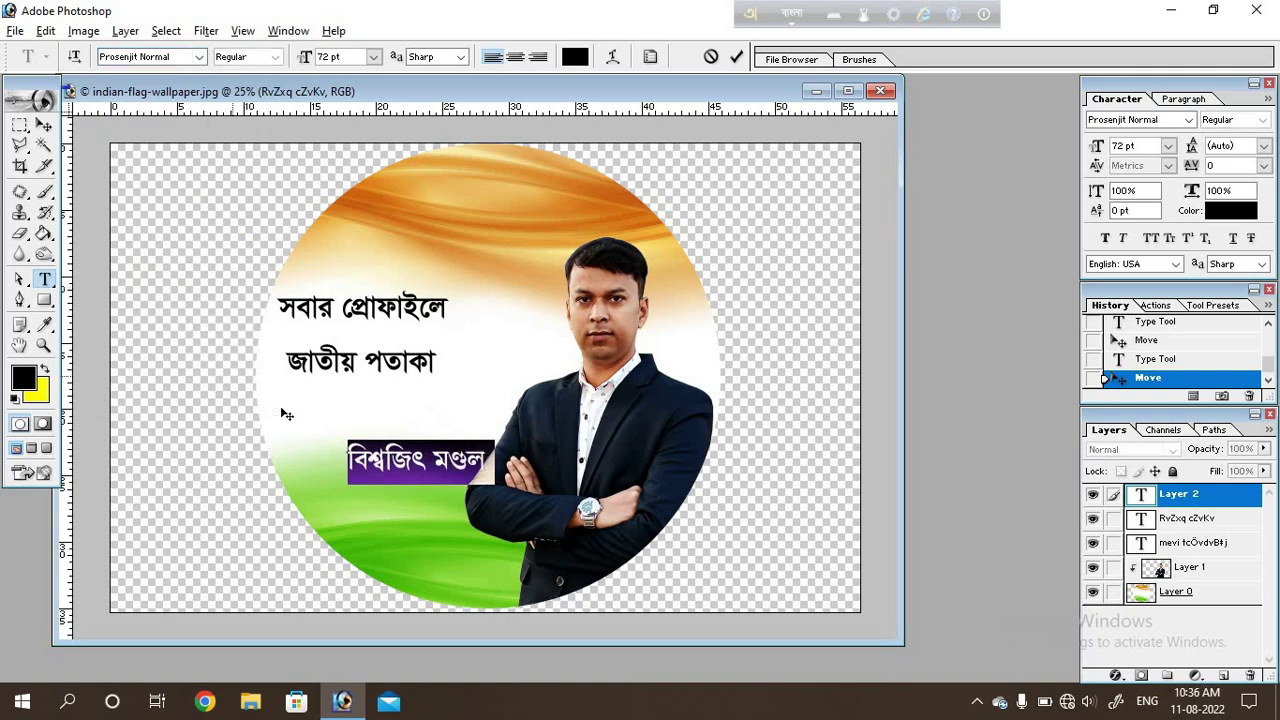
{"action": "key", "text": "ctrl+Return"}
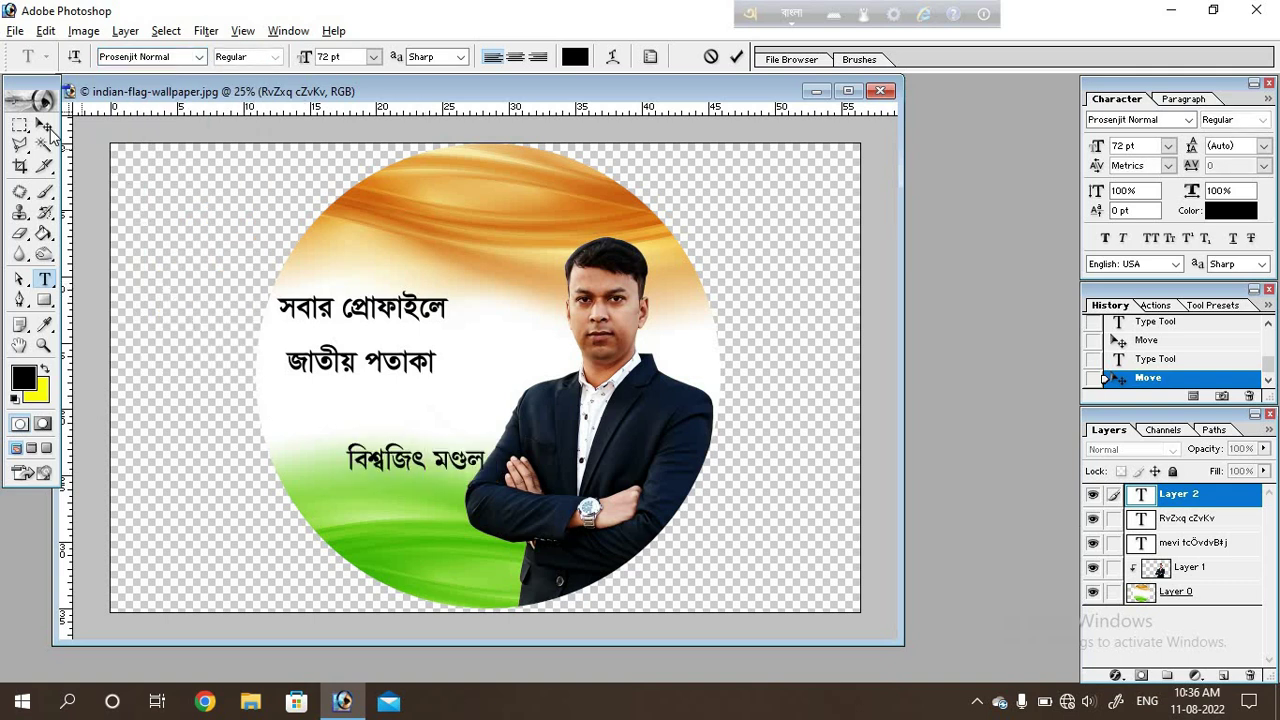
{"action": "left_click", "coordinate": [44, 124]}
{"action": "left_click_drag", "start_coordinate": [438, 459], "coordinate": [418, 503]}
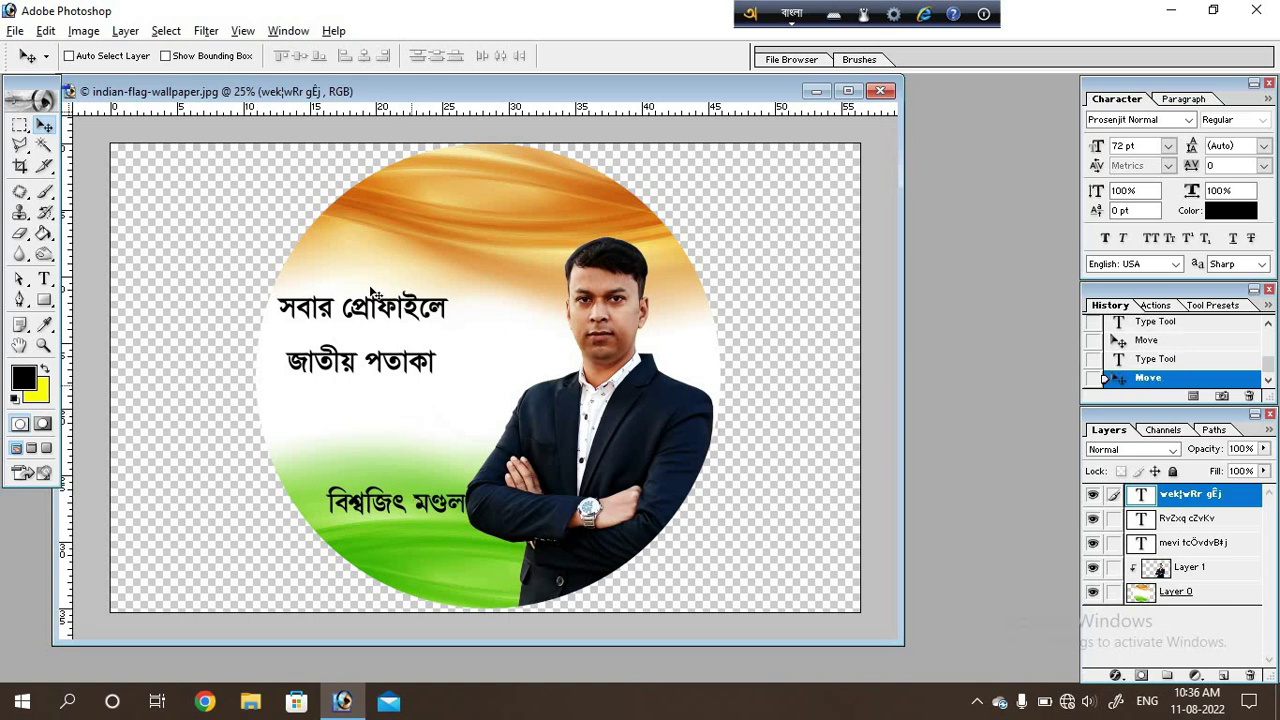
Type 'kmpiutar proshikkhk' via Avro as কম্পিউটার প্রশিক্ষক and place it below the name.
{"action": "left_click", "coordinate": [44, 280]}
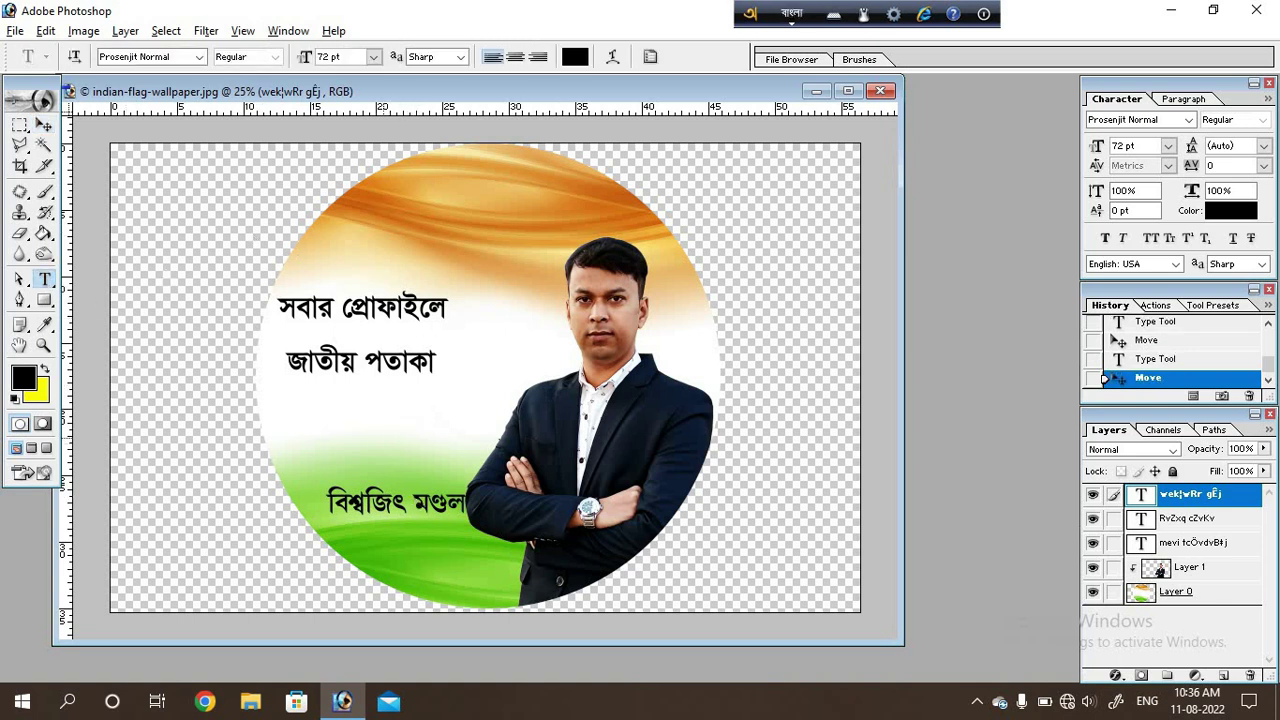
{"action": "left_click", "coordinate": [506, 456]}
{"action": "type", "text": "k"}
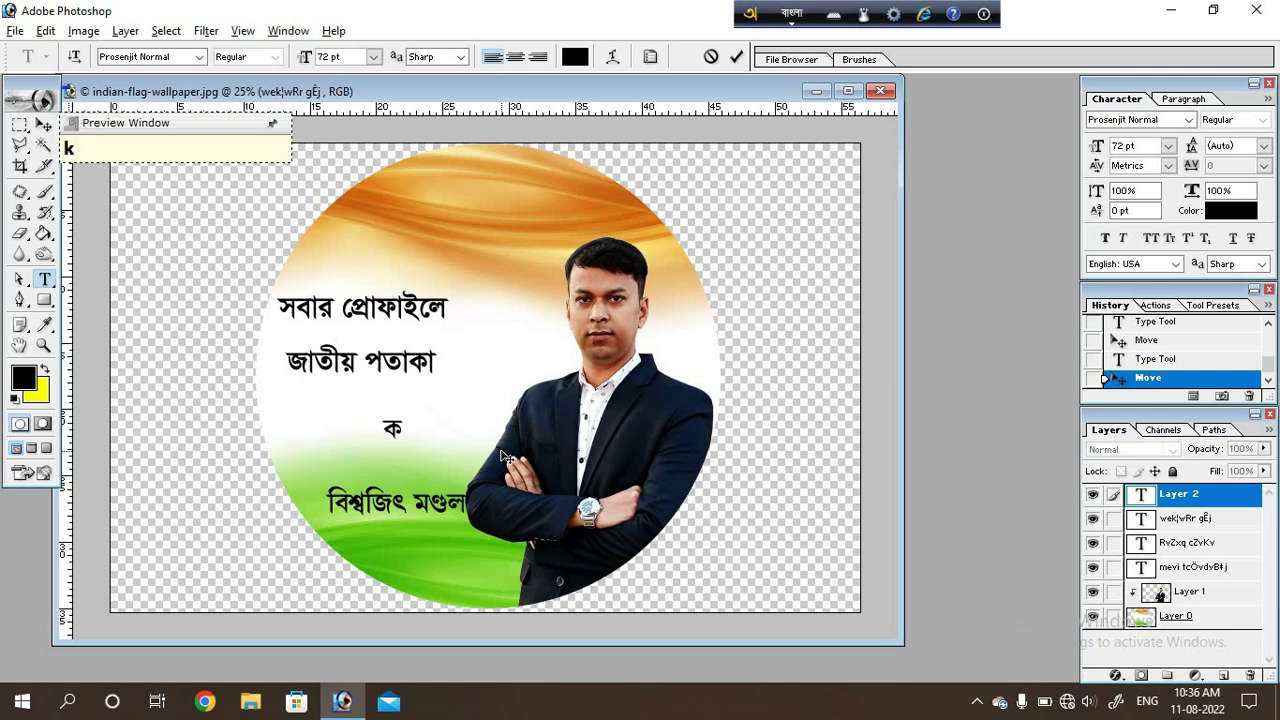
{"action": "type", "text": "m"}
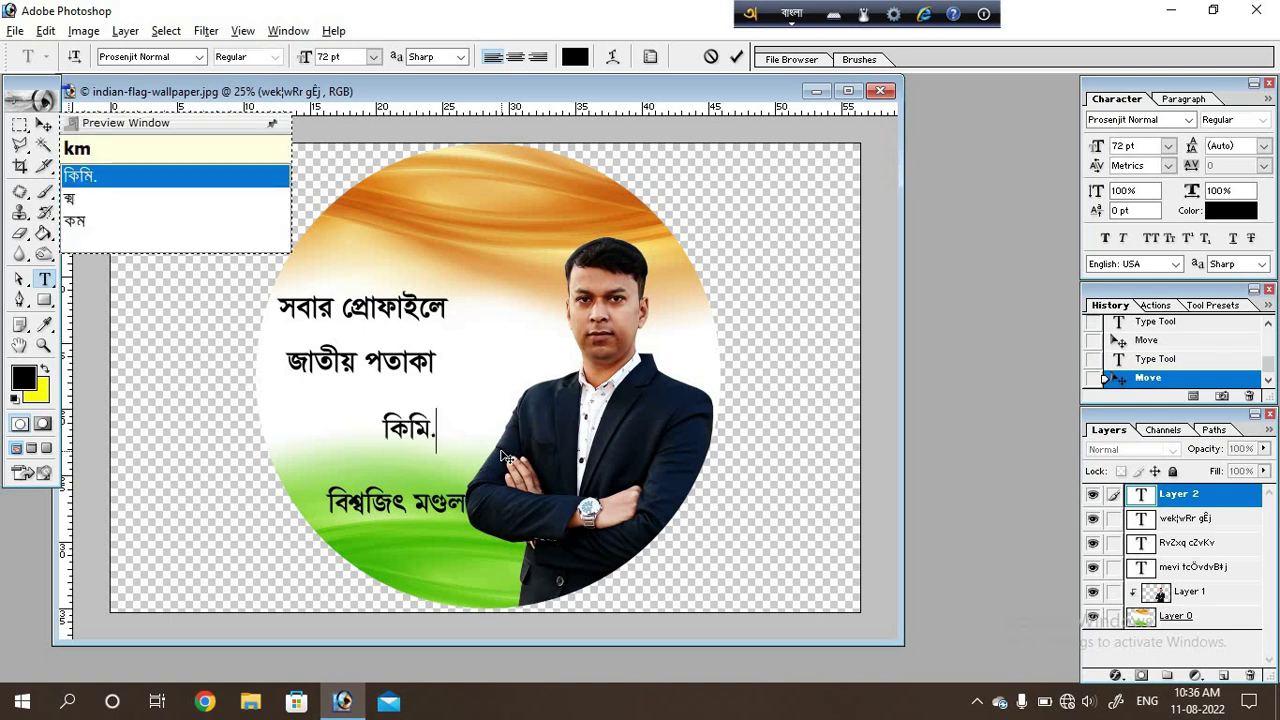
{"action": "type", "text": "pi"}
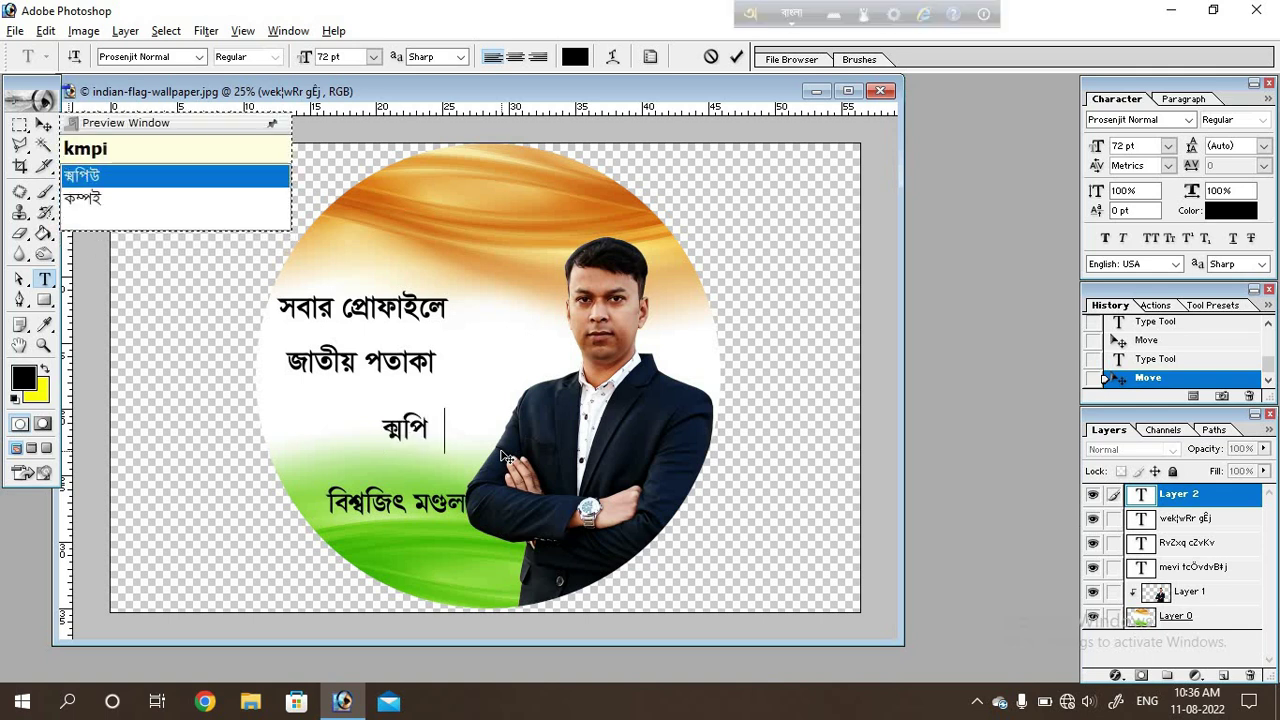
{"action": "type", "text": "utar"}
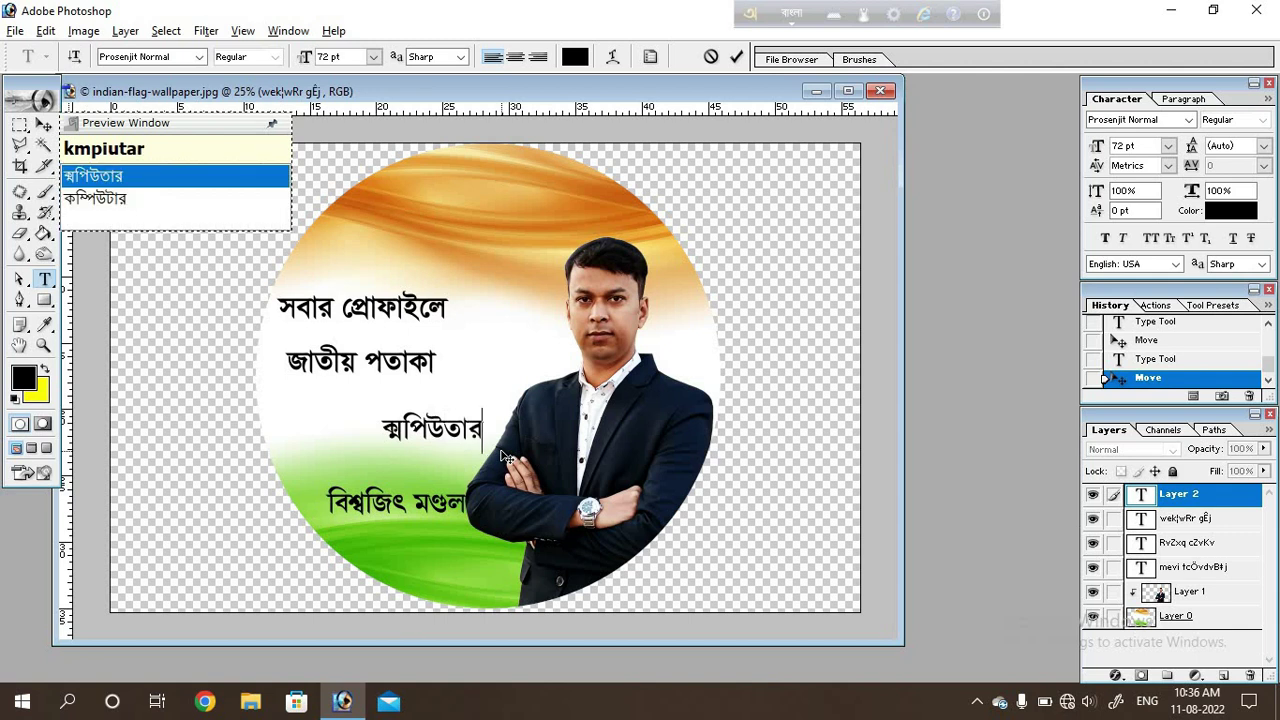
{"action": "key", "text": "Down"}
{"action": "key", "text": "space"}
{"action": "type", "text": "pro"}
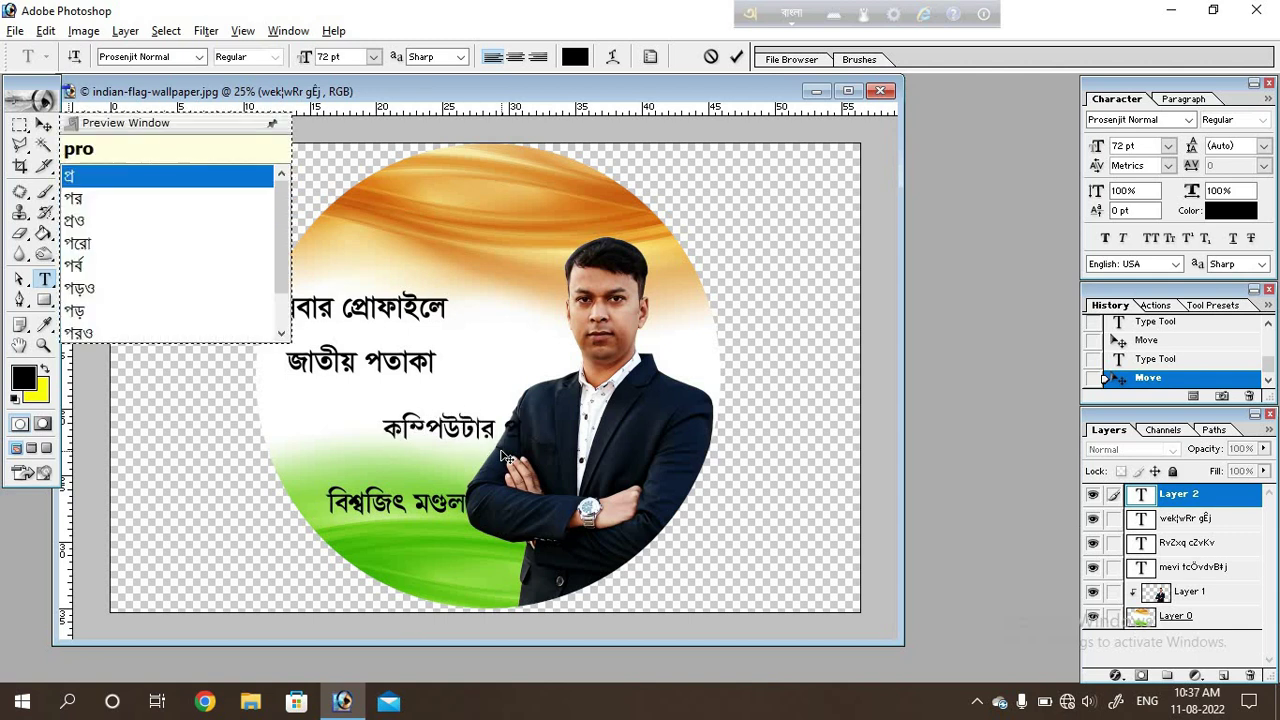
{"action": "type", "text": "shikkh"}
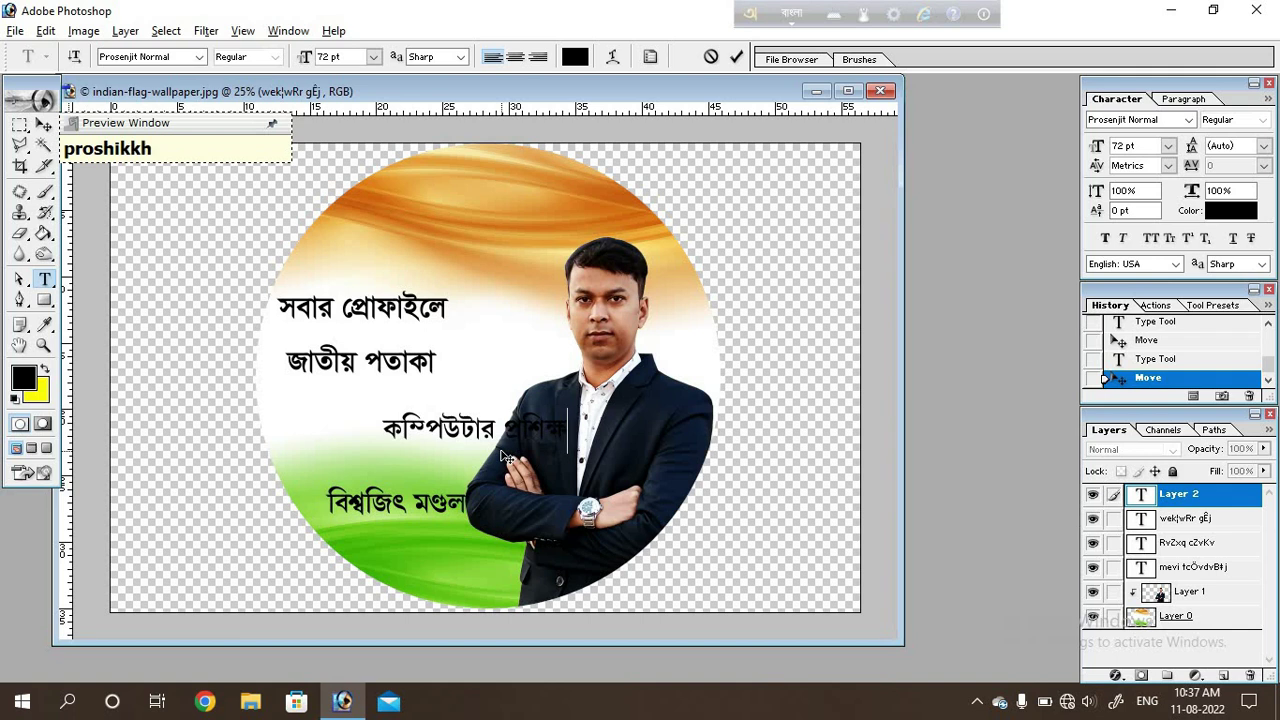
{"action": "type", "text": "k"}
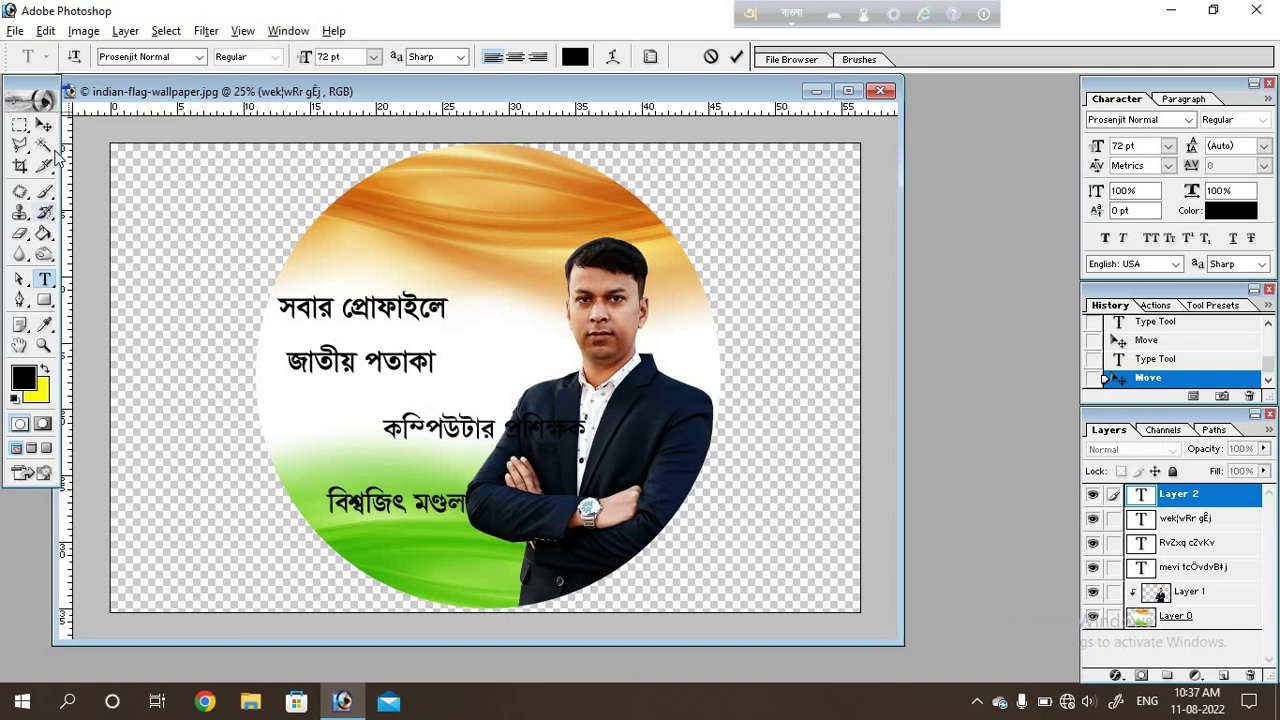
{"action": "left_click", "coordinate": [44, 125]}
{"action": "left_click_drag", "start_coordinate": [450, 435], "coordinate": [418, 567]}
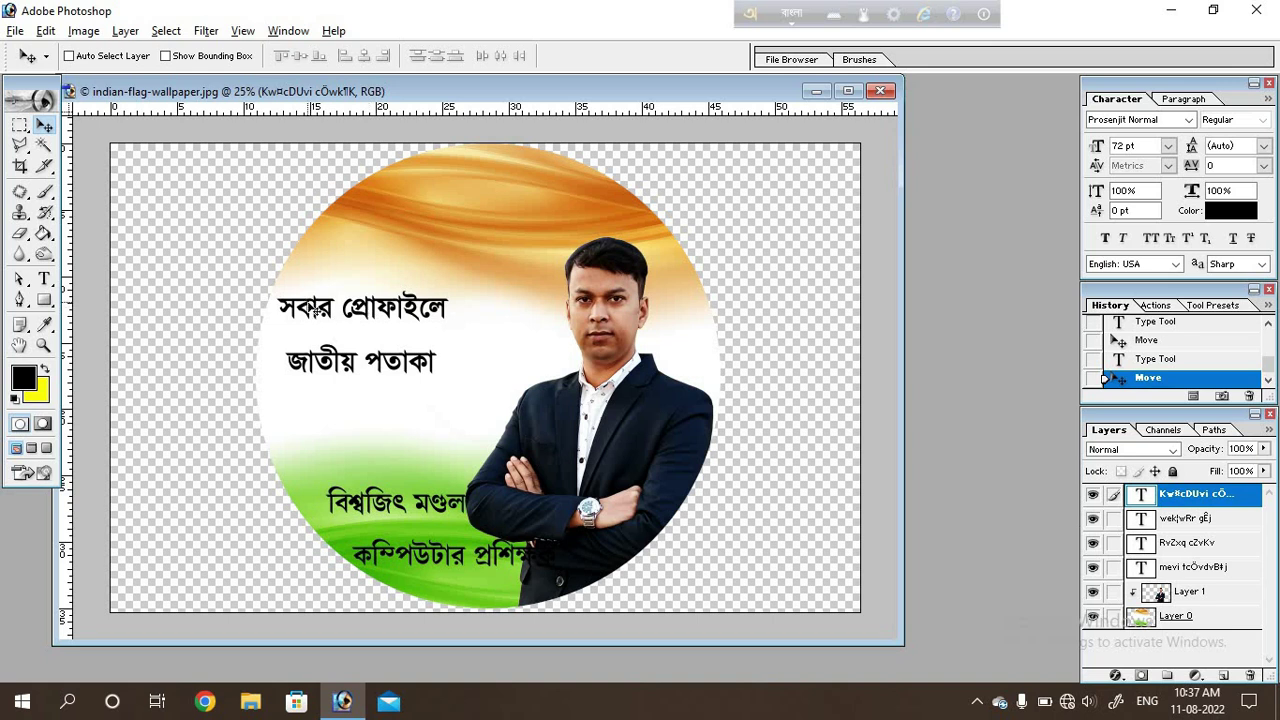
Select the সবার প্রোফাইলে layer and nudge it slightly upward on the white band.
{"action": "right_click", "coordinate": [318, 316]}
{"action": "left_click", "coordinate": [360, 279]}
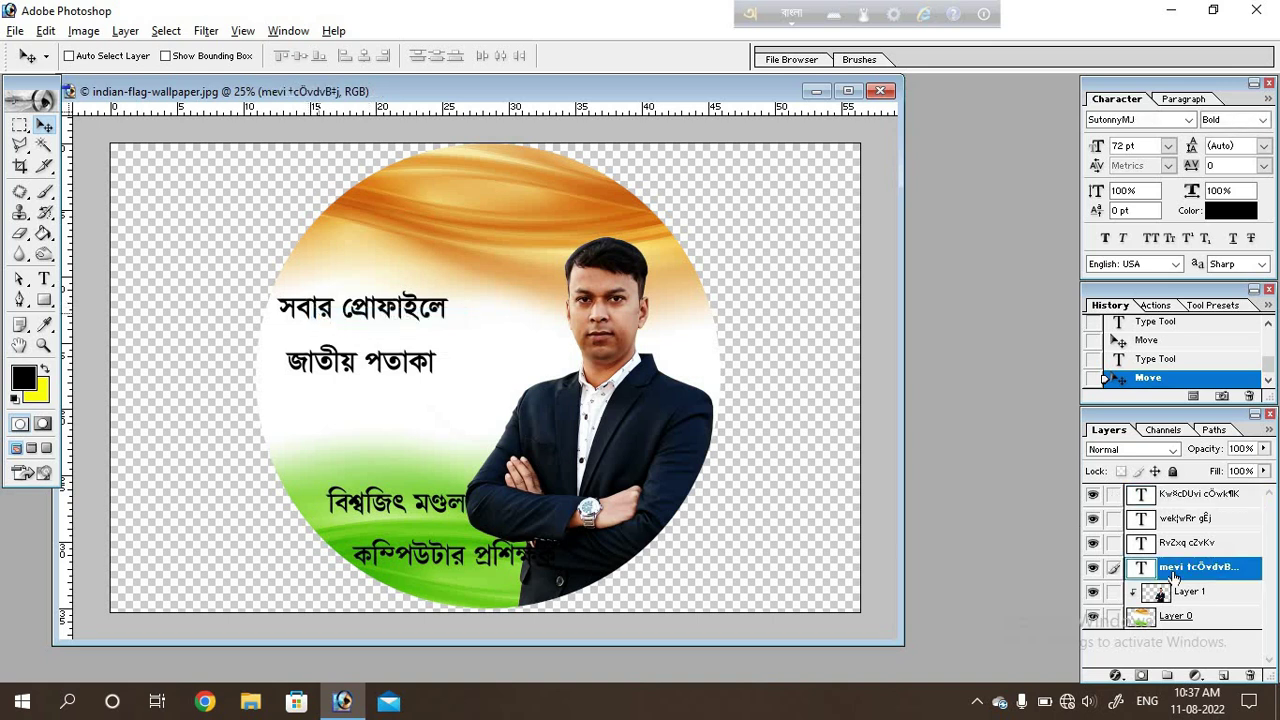
{"action": "left_click_drag", "start_coordinate": [386, 312], "coordinate": [386, 308]}
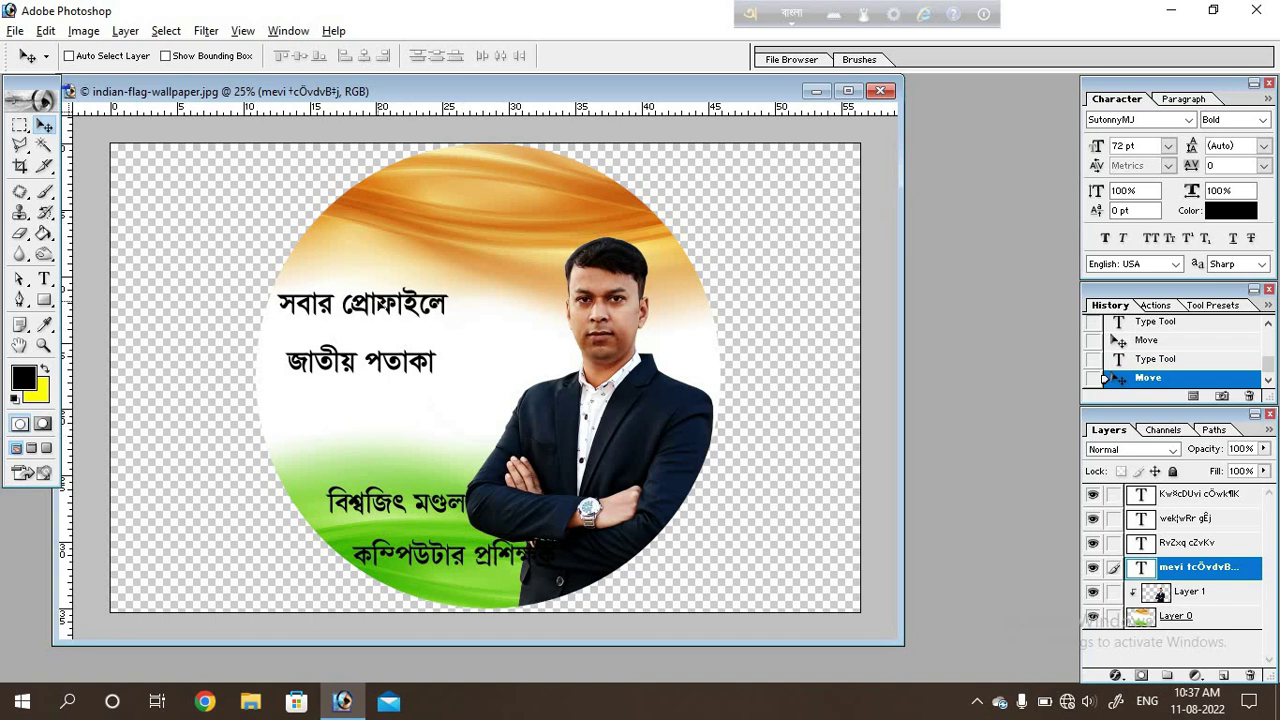
{"action": "left_click_drag", "start_coordinate": [386, 308], "coordinate": [389, 284]}
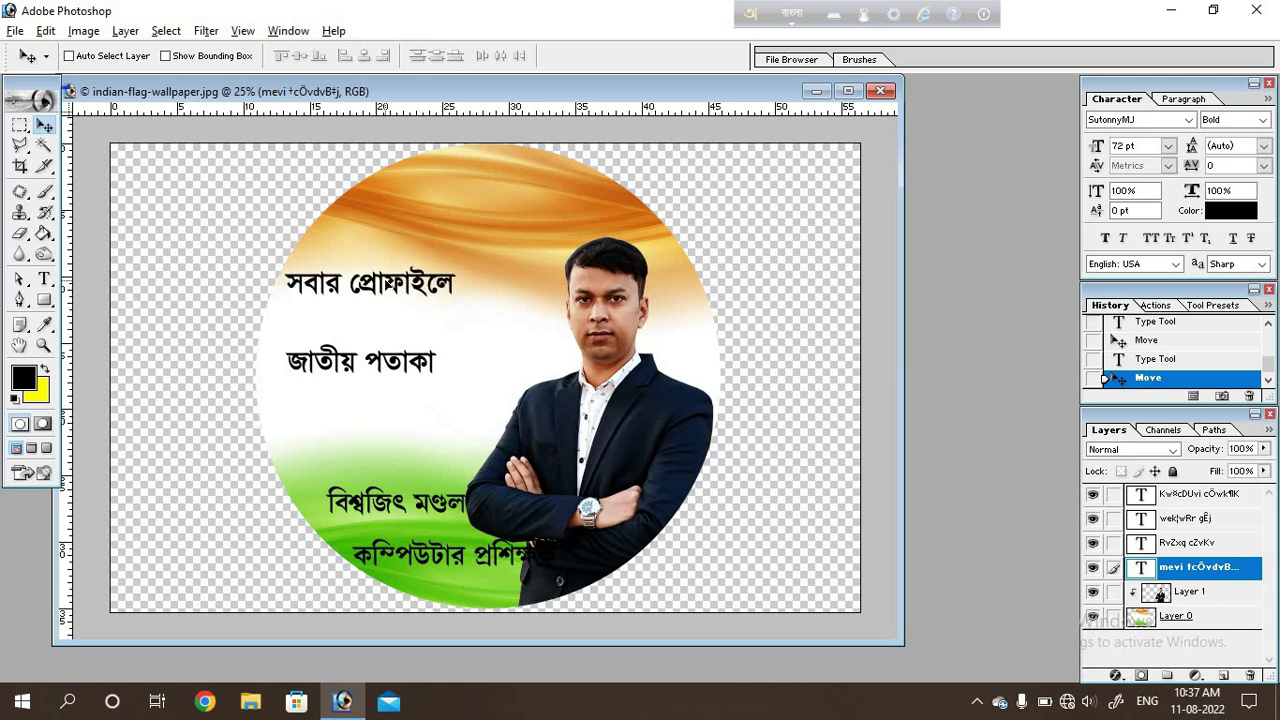
{"action": "left_click_drag", "start_coordinate": [388, 286], "coordinate": [385, 288]}
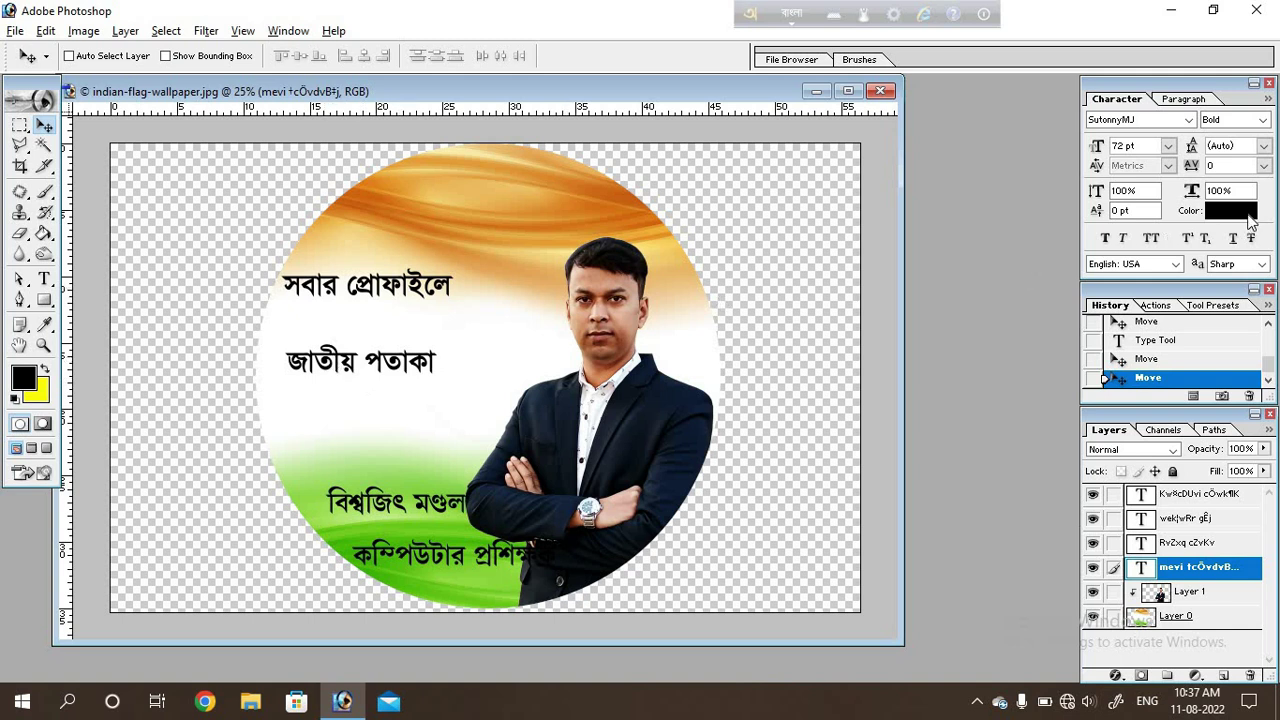
Colour the সবার প্রোফাইলে heading blue #0018FF.
{"action": "left_click", "coordinate": [1240, 212]}
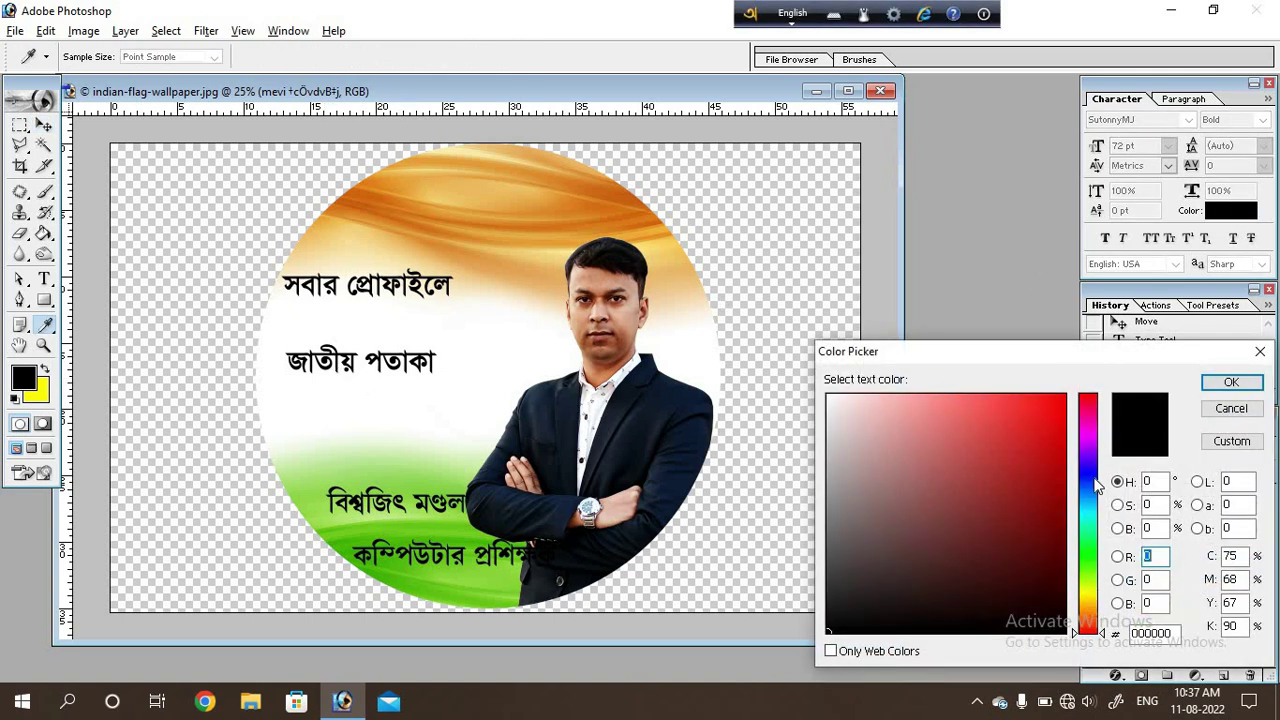
{"action": "left_click", "coordinate": [1097, 478]}
{"action": "left_click_drag", "start_coordinate": [1057, 431], "coordinate": [1120, 387]}
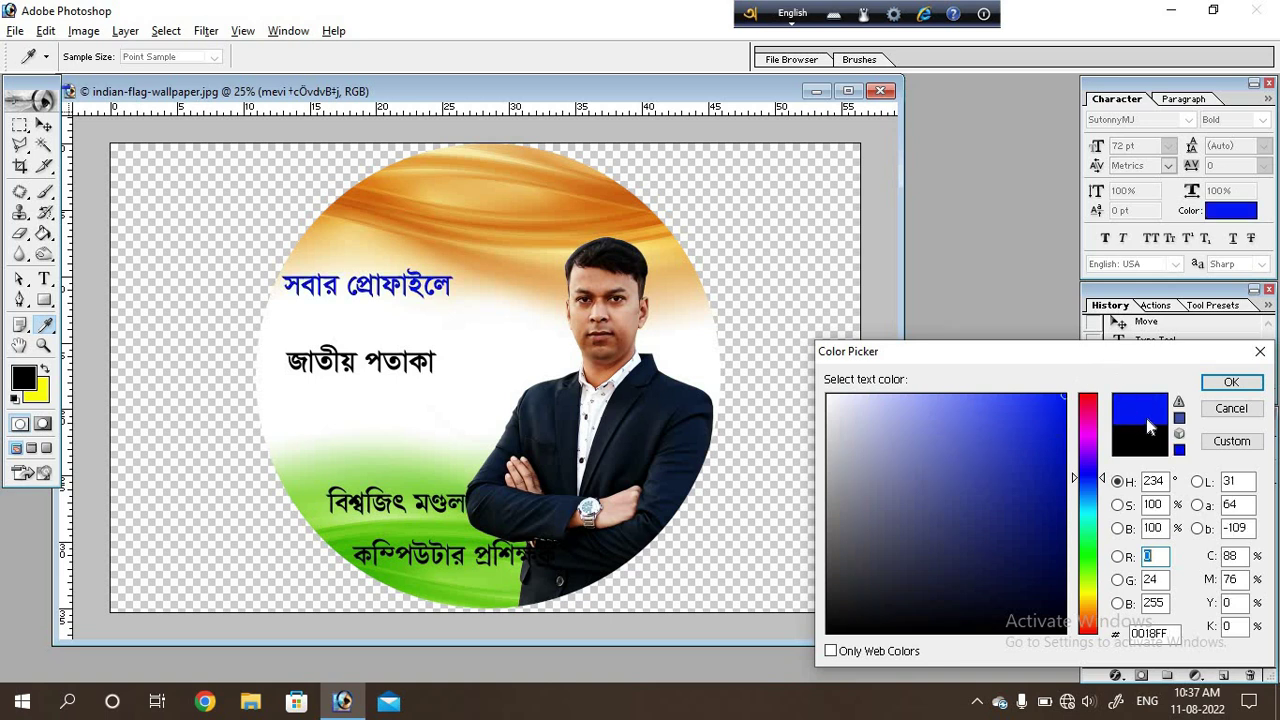
{"action": "left_click", "coordinate": [1231, 382]}
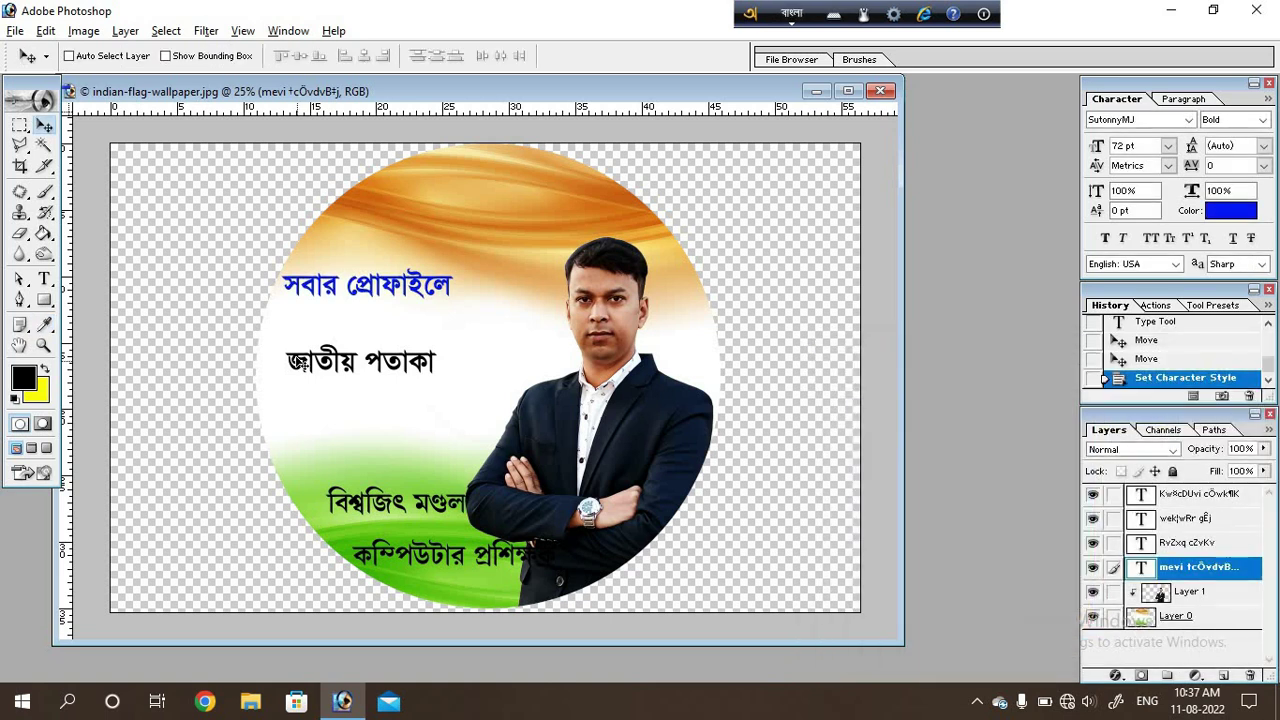
Move জাতীয় পতাকা up and left to sit just beneath the blue heading.
{"action": "right_click", "coordinate": [302, 364]}
{"action": "left_click", "coordinate": [340, 370]}
{"action": "left_click_drag", "start_coordinate": [308, 365], "coordinate": [294, 333]}
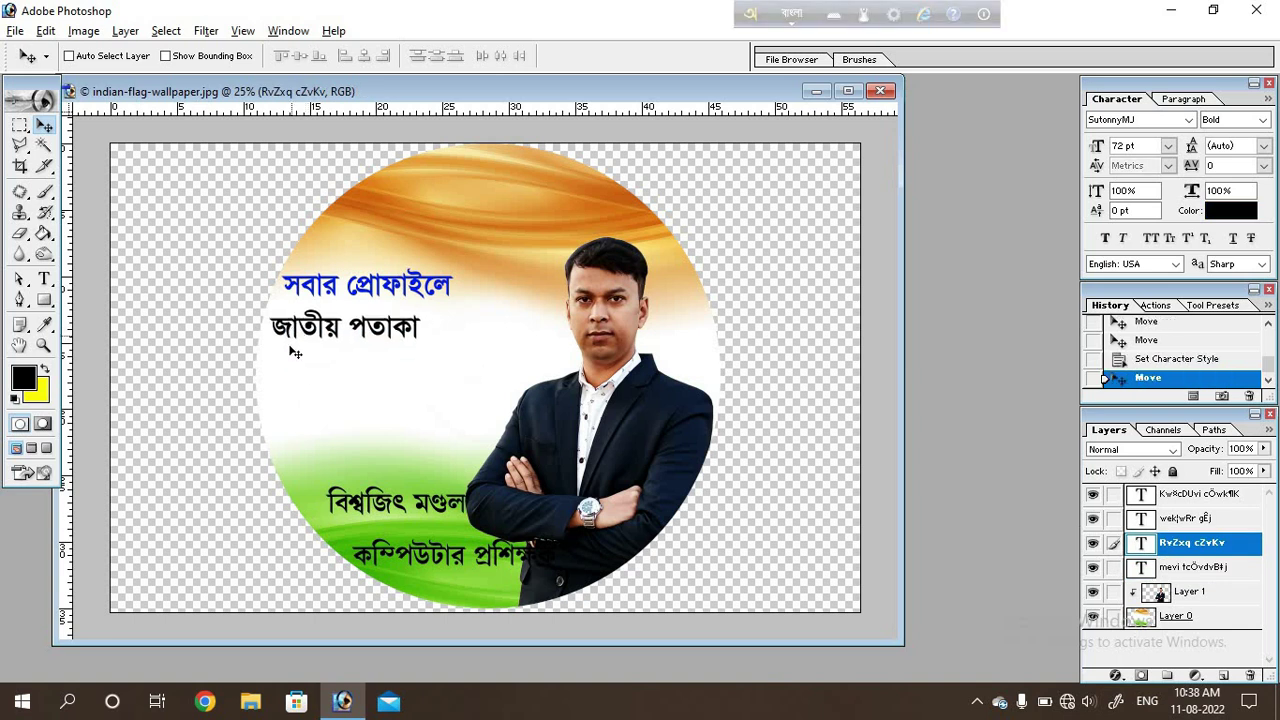
{"action": "key", "text": "ctrl+t"}
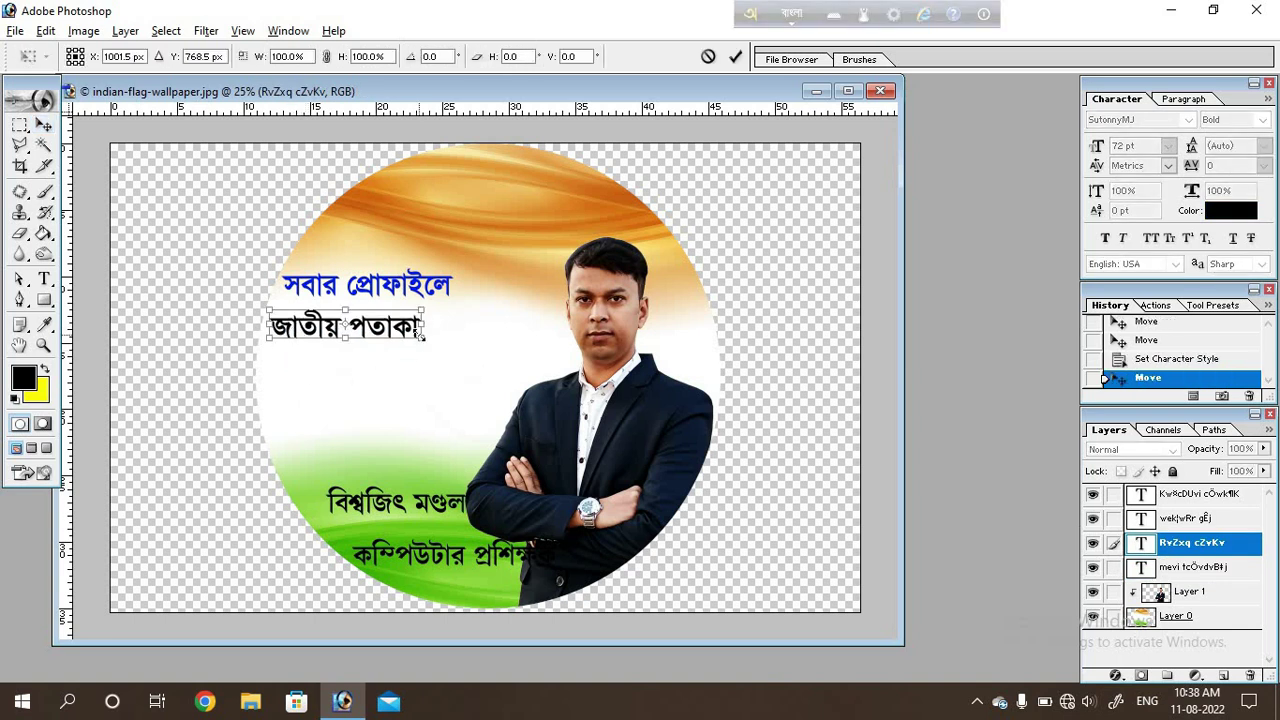
Enlarge the জাতীয় পতাকা title and colour it pure red FF0000.
{"action": "left_click_drag", "start_coordinate": [421, 337], "coordinate": [543, 371]}
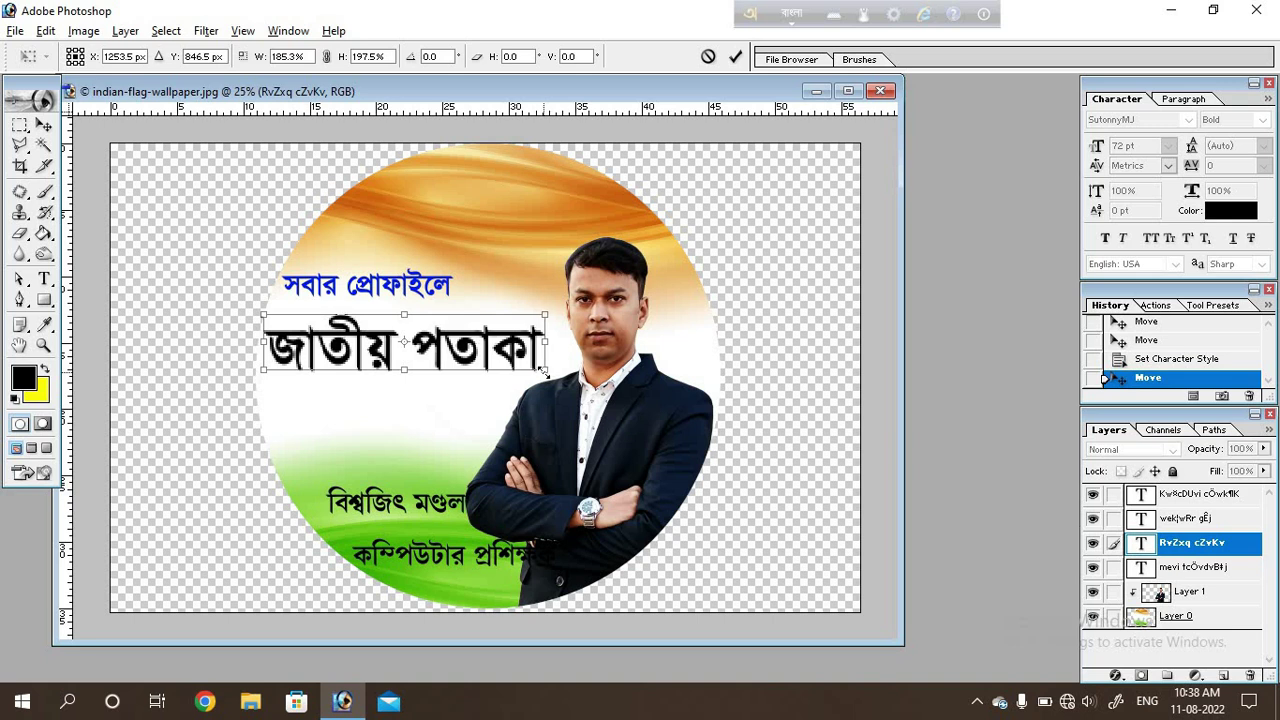
{"action": "key", "text": "Return"}
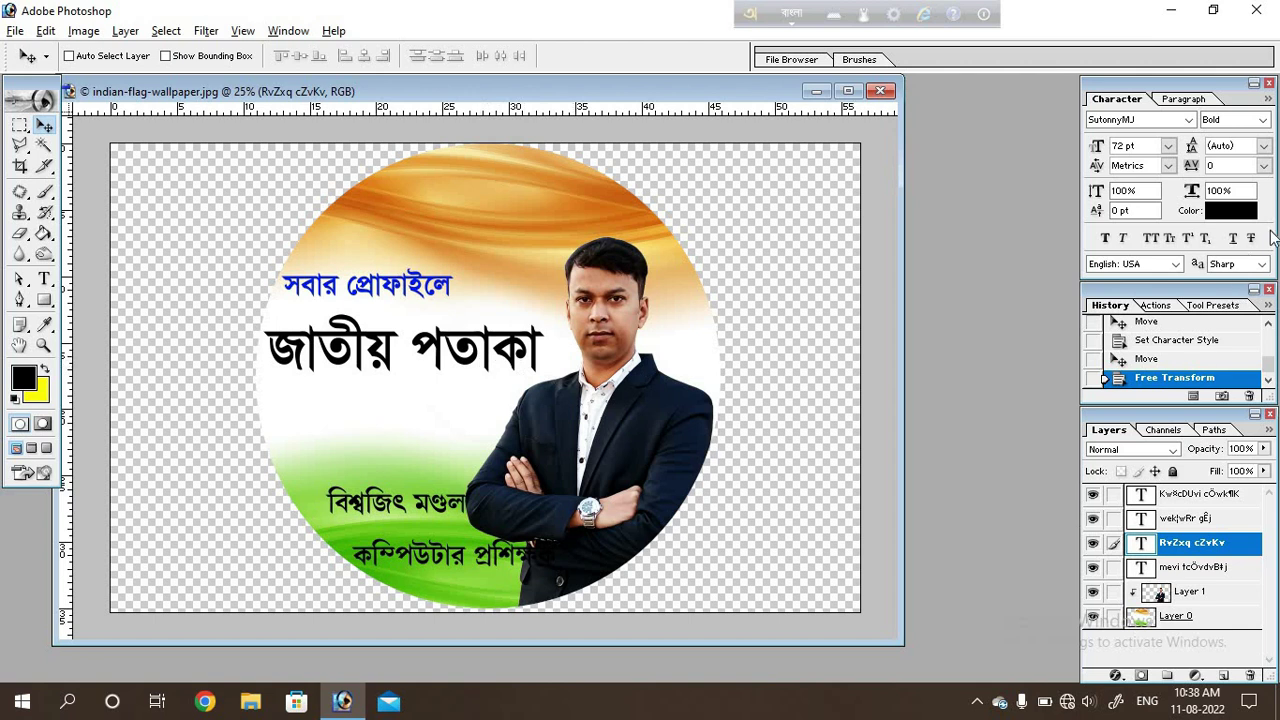
{"action": "left_click", "coordinate": [1231, 210]}
{"action": "left_click", "coordinate": [1062, 398]}
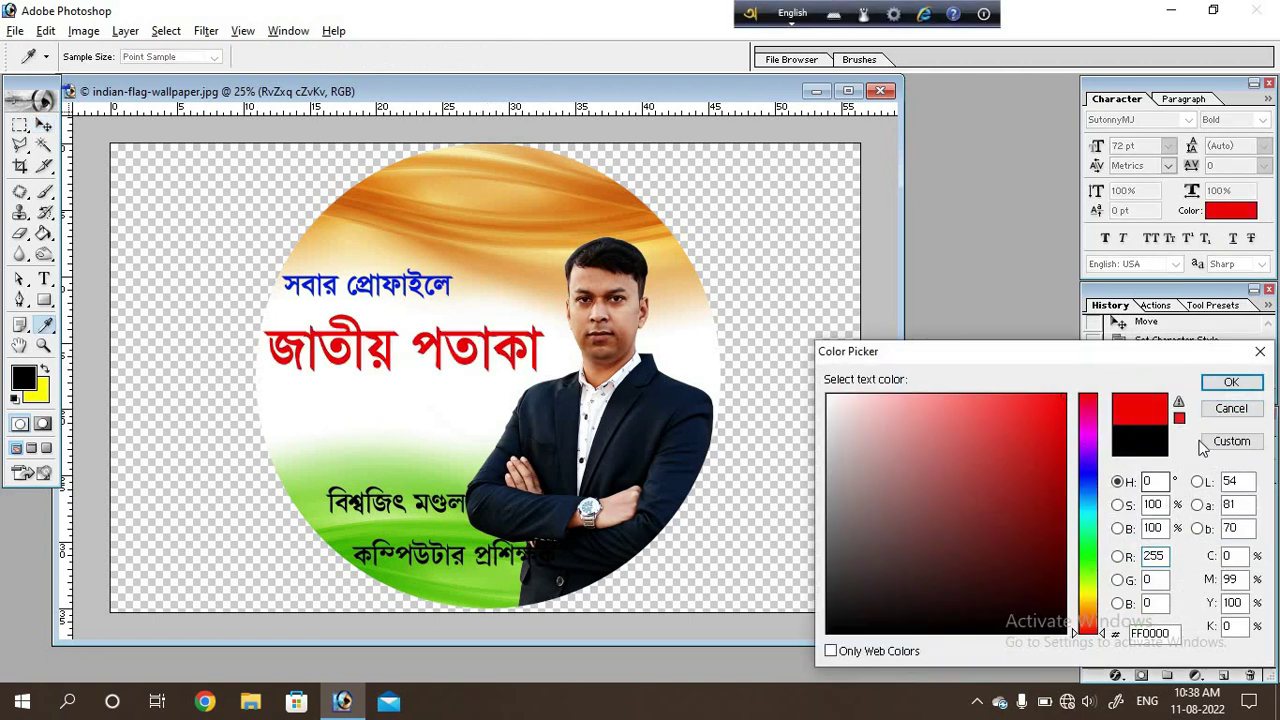
{"action": "left_click", "coordinate": [1231, 383]}
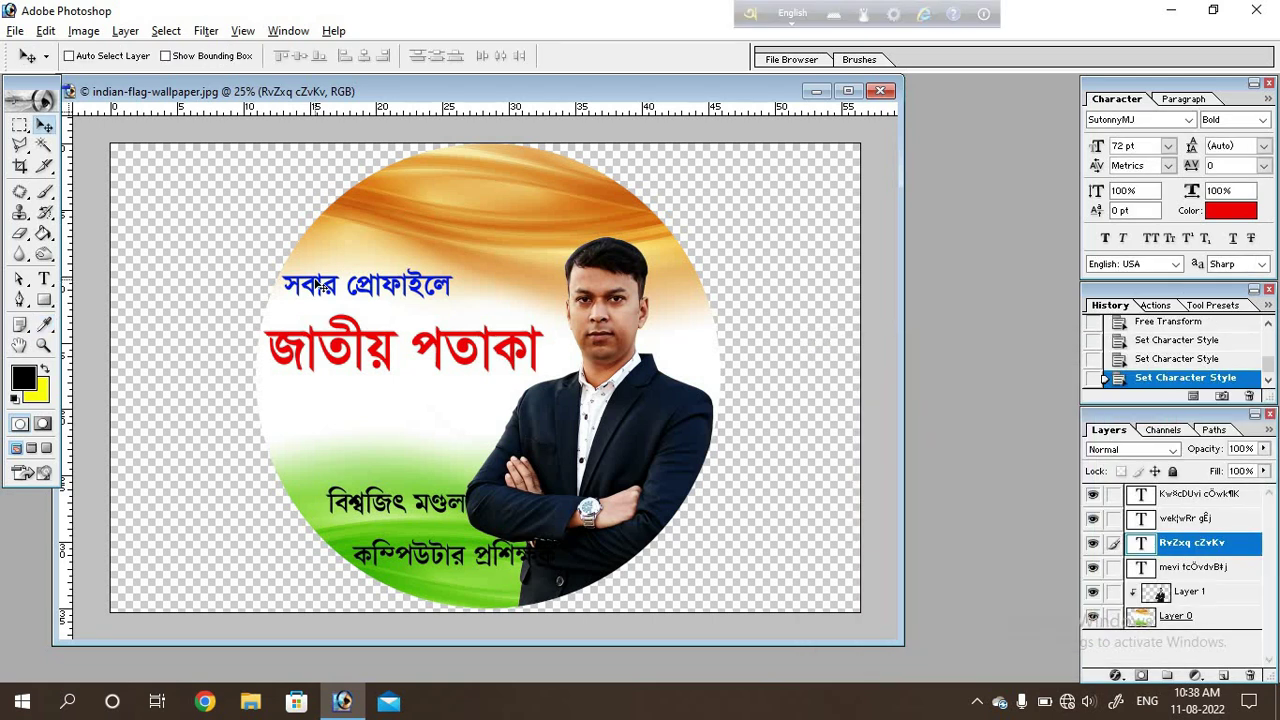
Nudge the blue সবার প্রোফাইলে line slightly down and left.
{"action": "right_click", "coordinate": [320, 286]}
{"action": "left_click", "coordinate": [370, 288]}
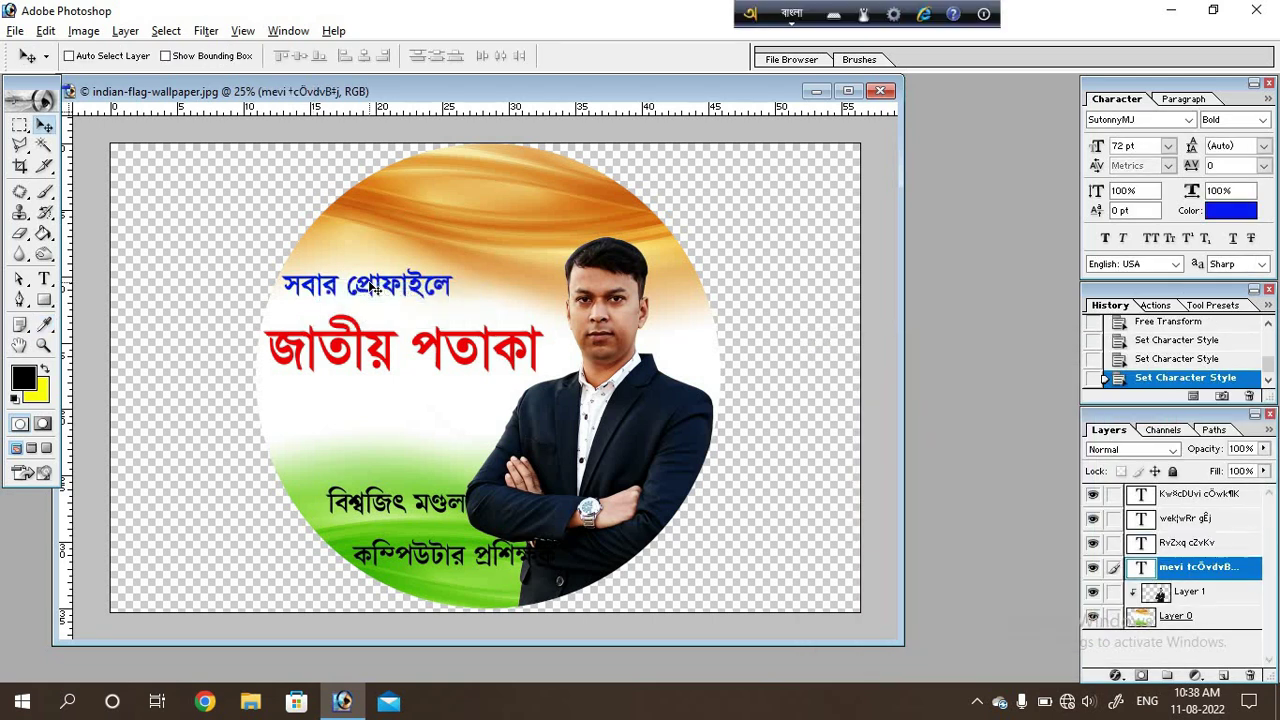
{"action": "left_click_drag", "start_coordinate": [372, 287], "coordinate": [368, 296]}
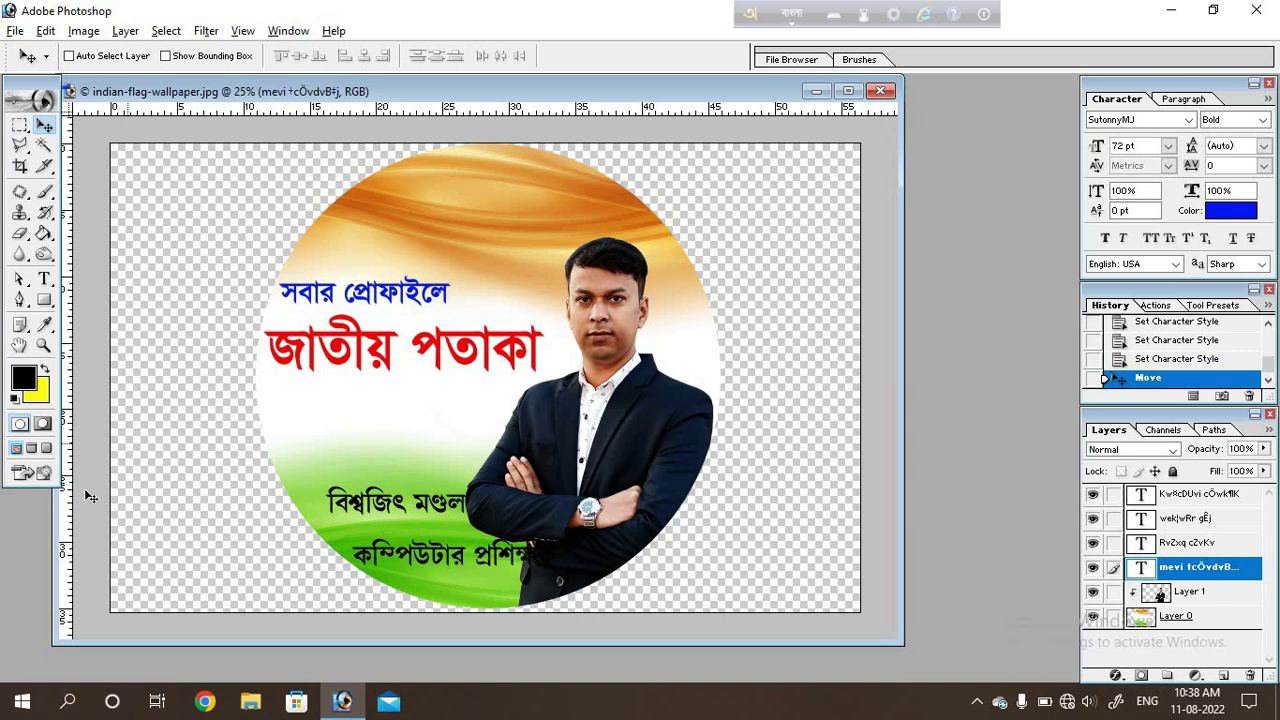
Open the Pngtree waving India flag PNG from the DTP Collection folder.
{"action": "double_click", "coordinate": [26, 543]}
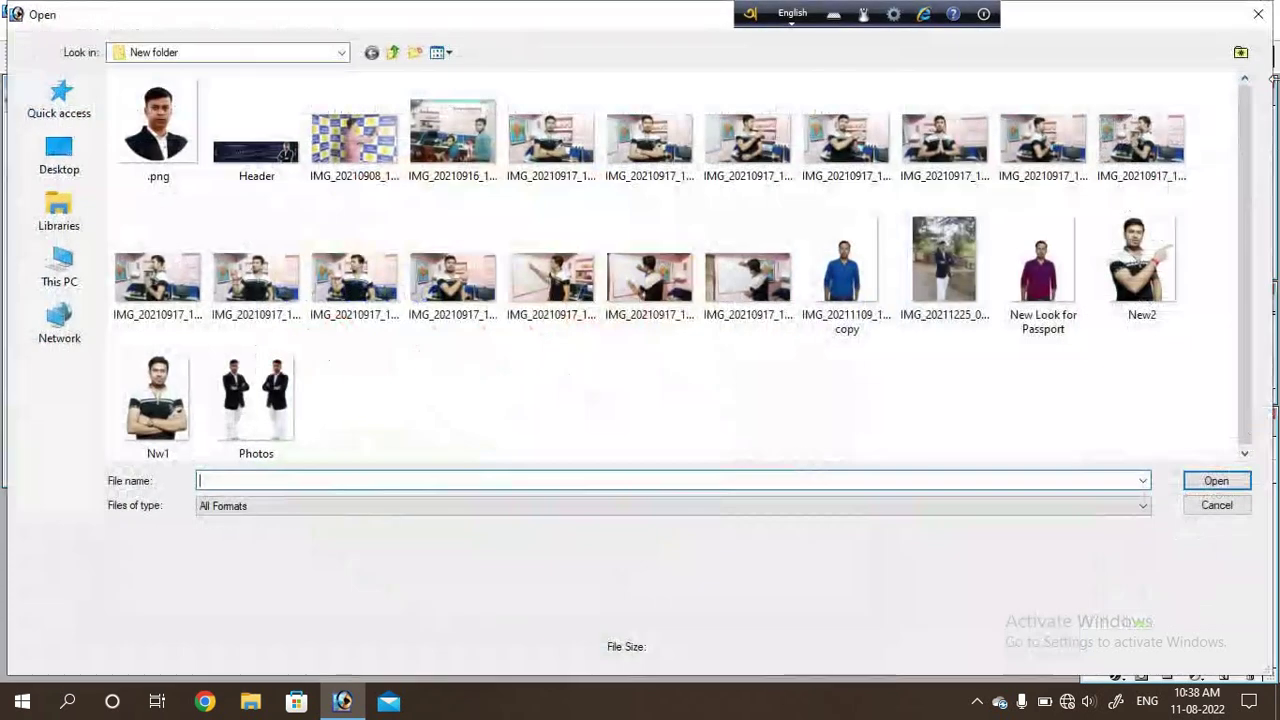
{"action": "left_click", "coordinate": [392, 52]}
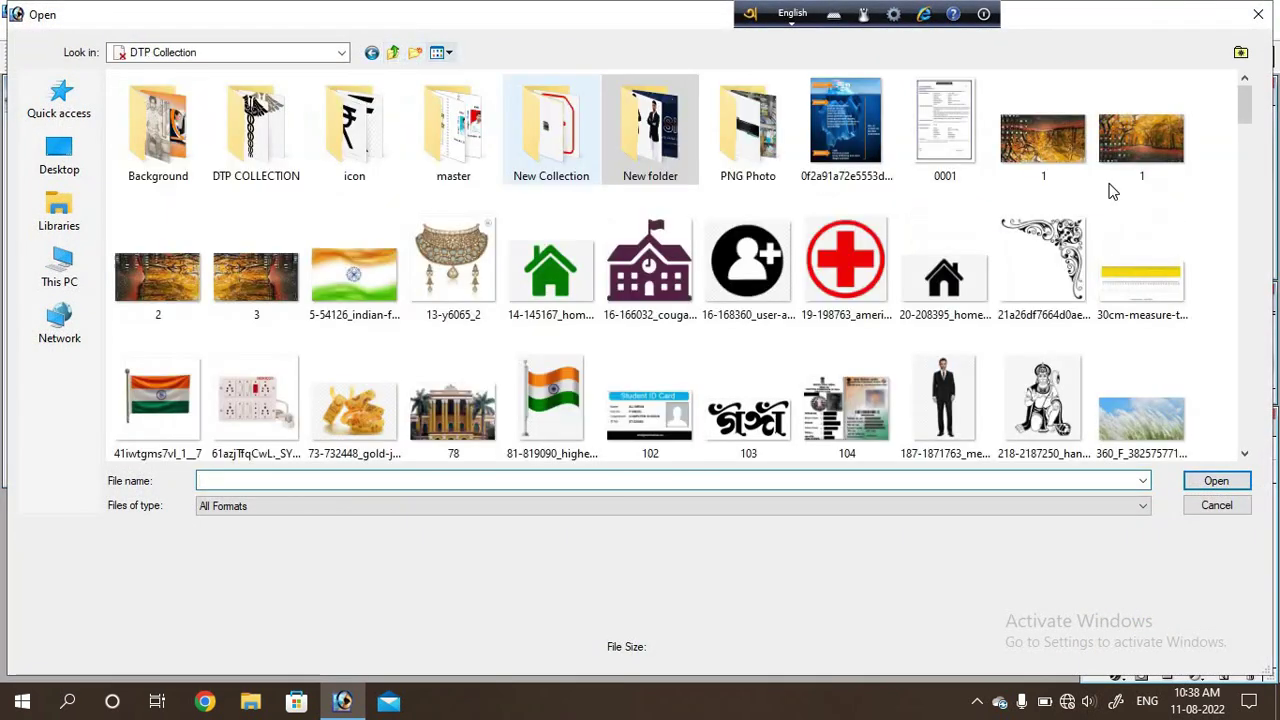
{"action": "scroll", "coordinate": [1246, 207], "scroll_direction": "down", "scroll_amount": 1}
{"action": "left_click_drag", "start_coordinate": [1245, 107], "coordinate": [1258, 366]}
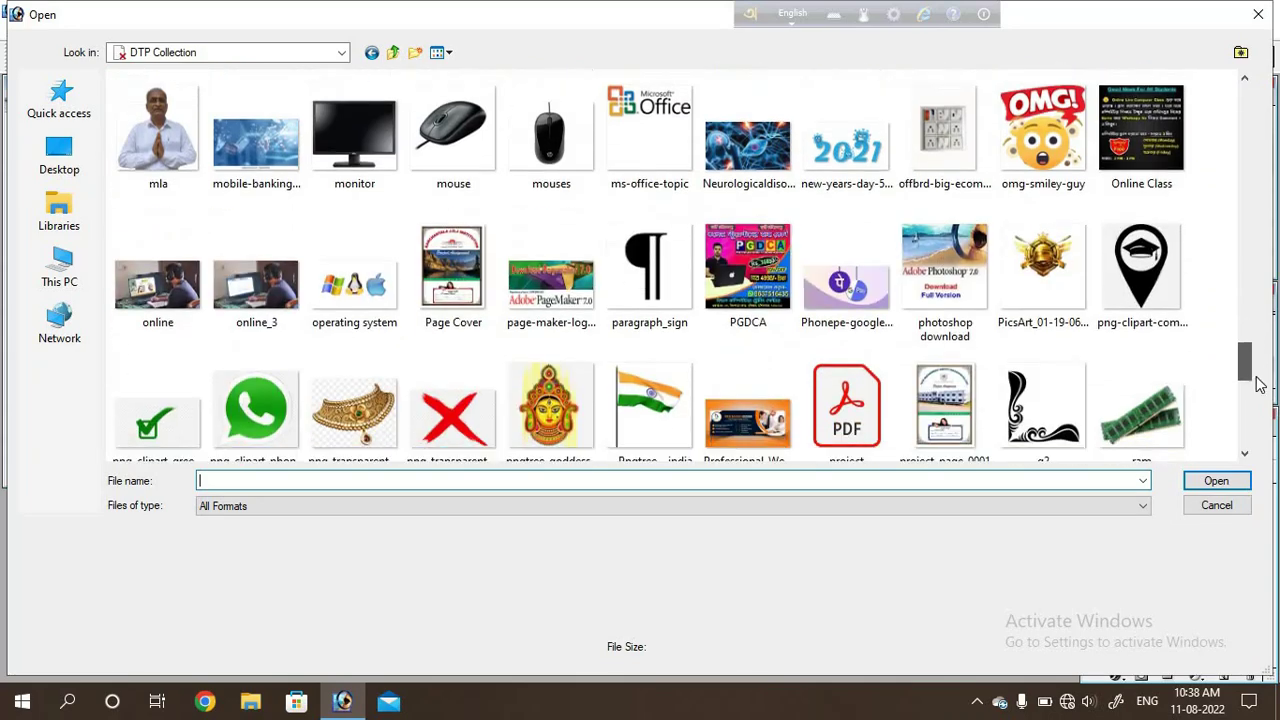
{"action": "left_click_drag", "start_coordinate": [1258, 366], "coordinate": [1258, 404]}
{"action": "double_click", "coordinate": [650, 240]}
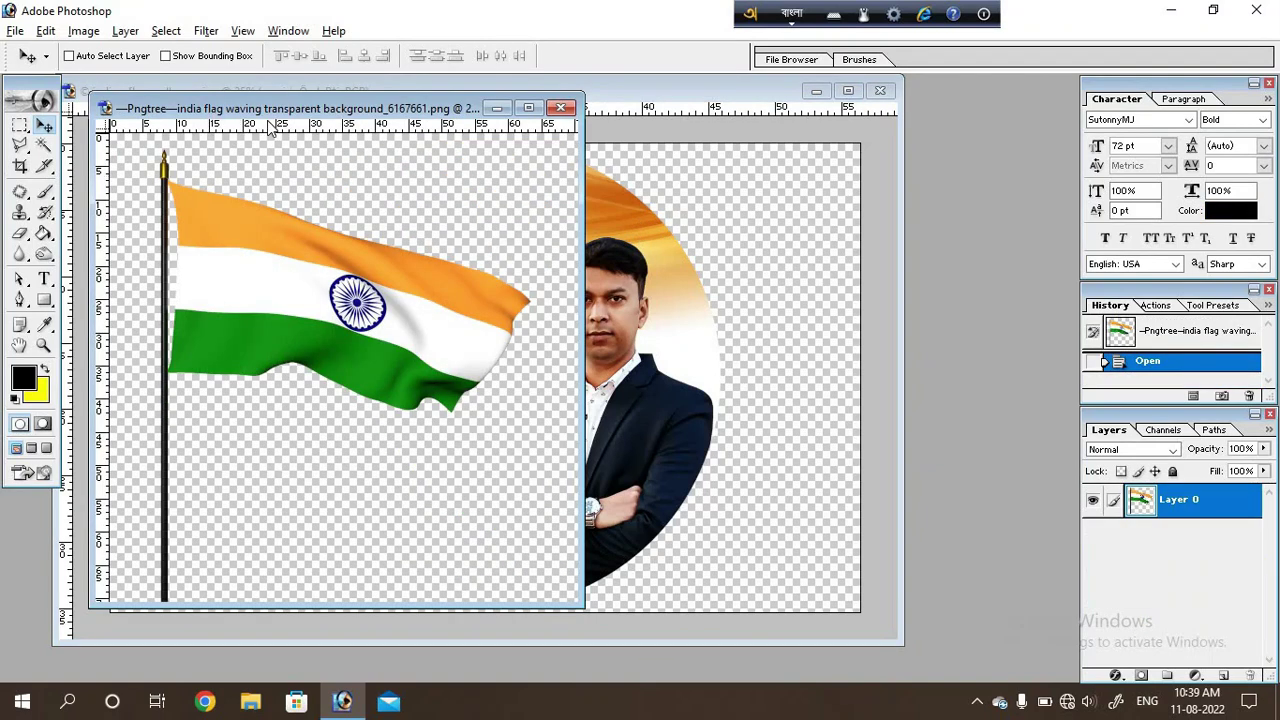
Copy the flag into the profile design as Layer 2 and close the flag file.
{"action": "left_click_drag", "start_coordinate": [268, 112], "coordinate": [750, 118]}
{"action": "mouse_move", "coordinate": [700, 400]}
{"action": "left_mouse_down"}
{"action": "mouse_move", "coordinate": [344, 357]}
{"action": "mouse_move", "coordinate": [456, 373]}
{"action": "left_mouse_up"}
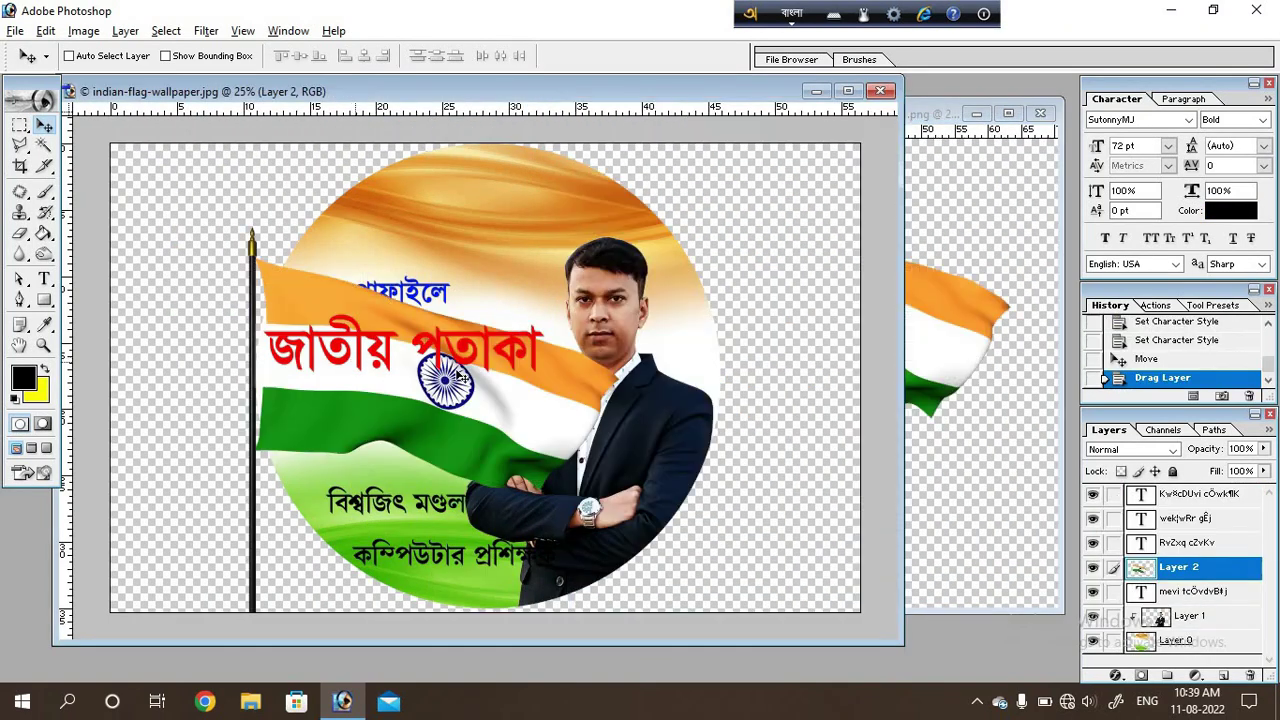
{"action": "left_click", "coordinate": [1040, 113]}
{"action": "left_click_drag", "start_coordinate": [420, 412], "coordinate": [432, 404]}
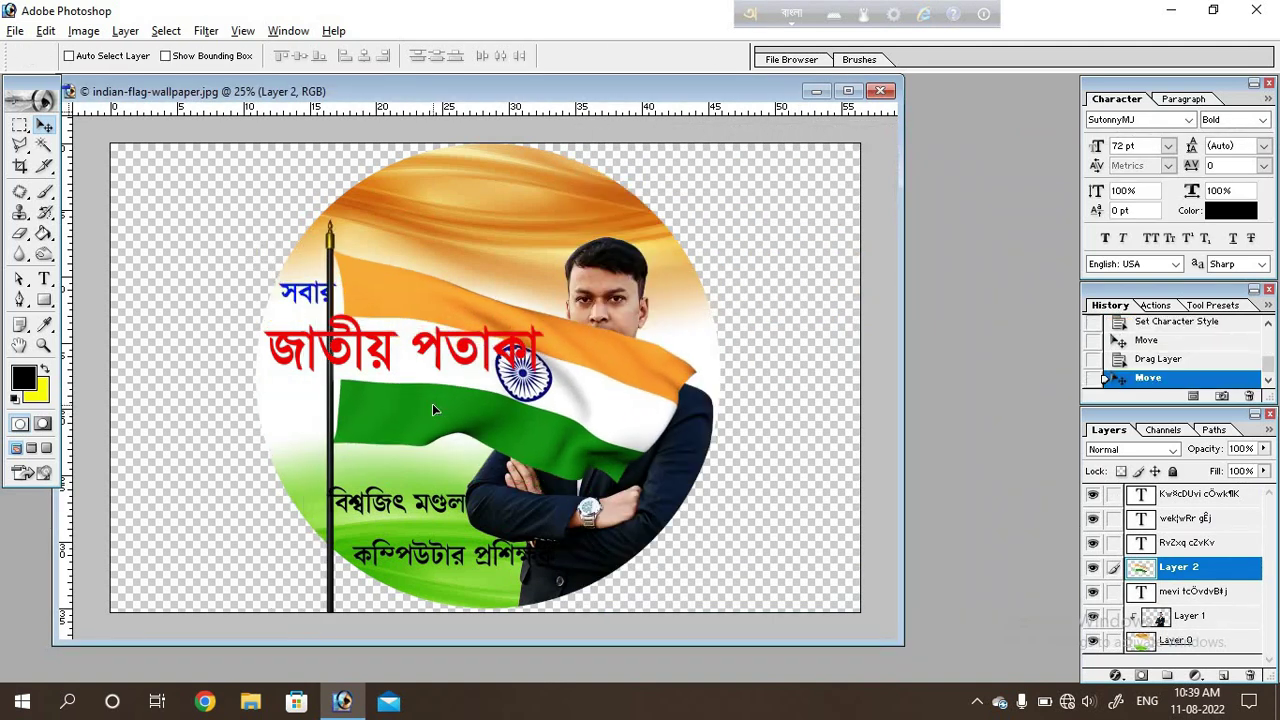
Scale the flag to about 40% and place it above the man's head.
{"action": "key", "text": "ctrl+t"}
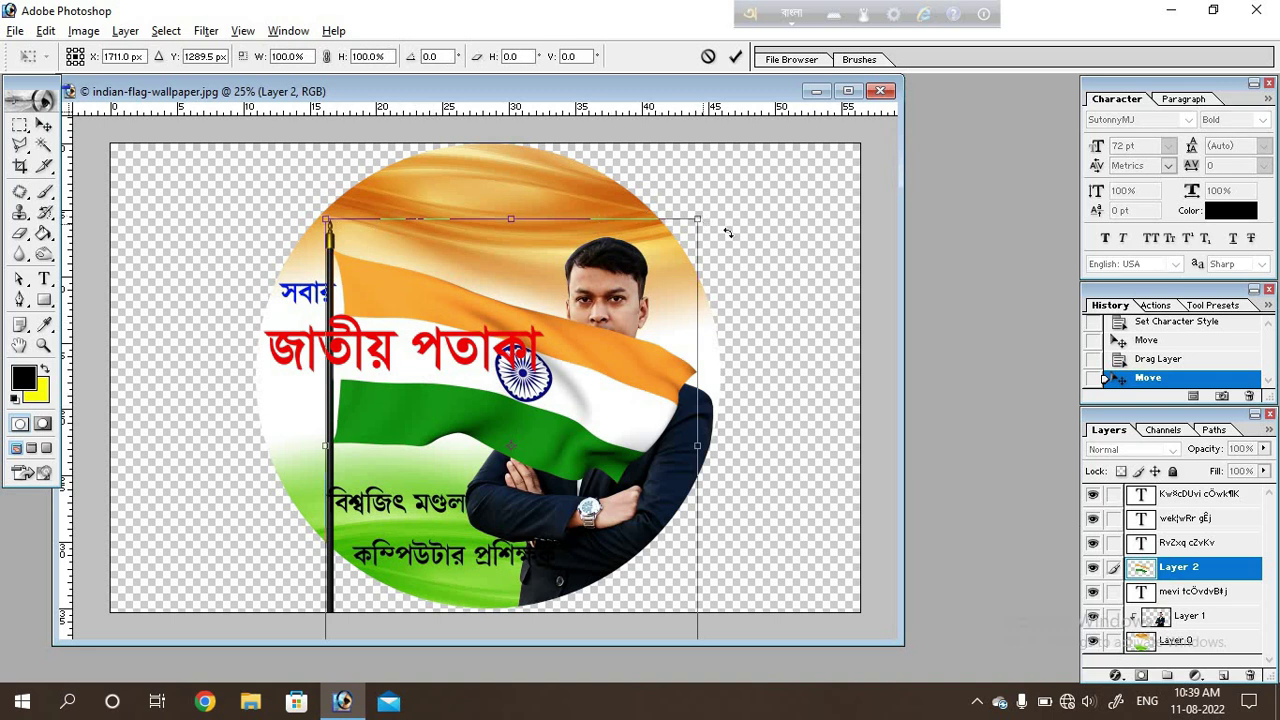
{"action": "left_click_drag", "start_coordinate": [701, 217], "coordinate": [516, 385]}
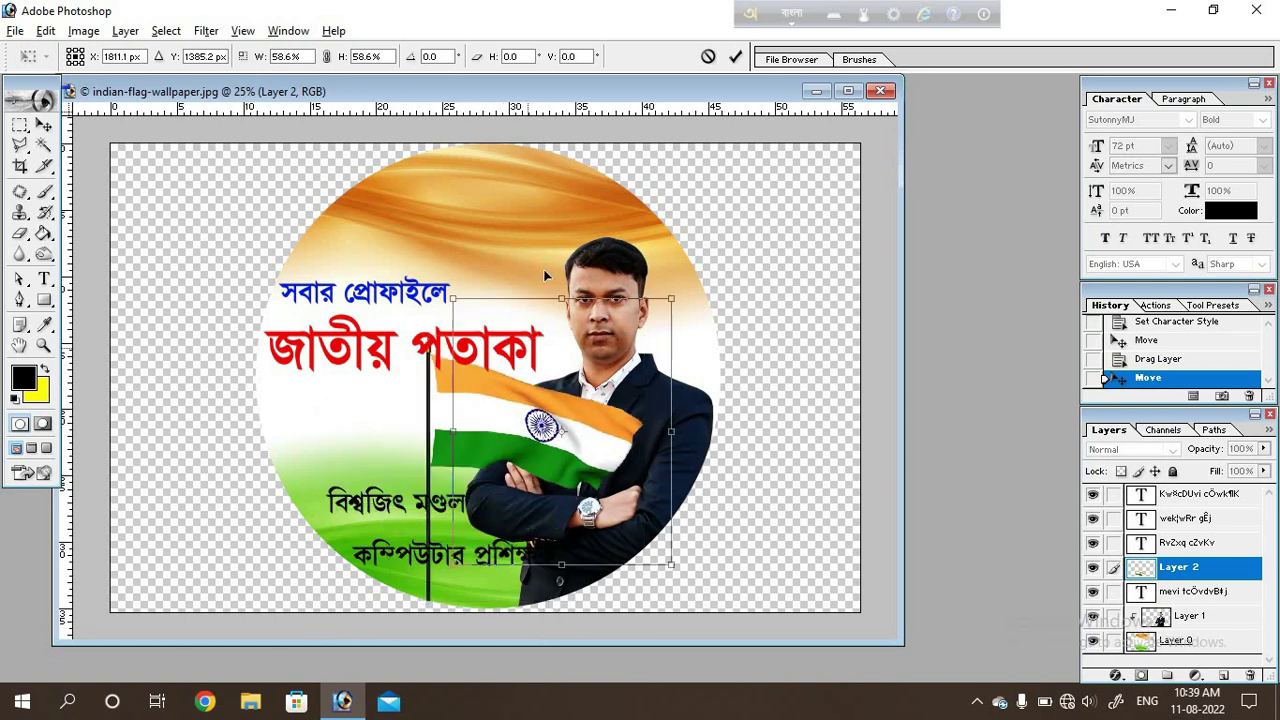
{"action": "left_click_drag", "start_coordinate": [399, 454], "coordinate": [543, 245]}
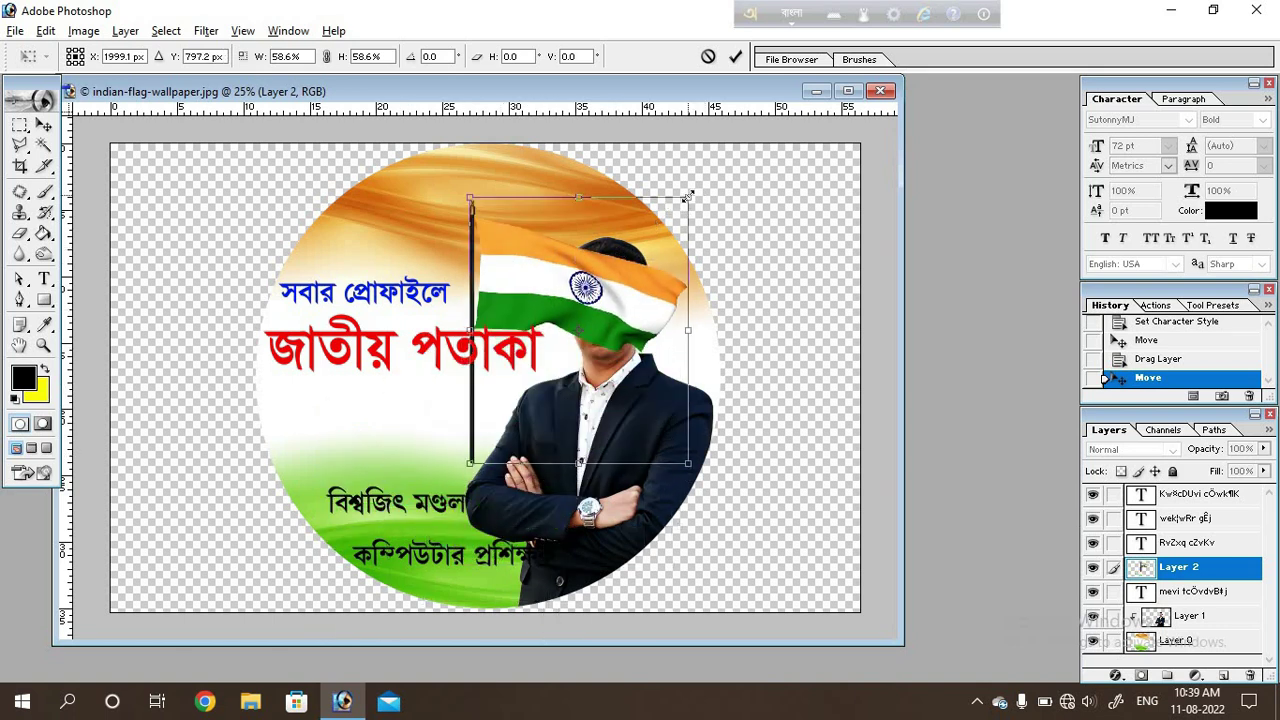
{"action": "left_click_drag", "start_coordinate": [686, 196], "coordinate": [618, 282]}
{"action": "left_click_drag", "start_coordinate": [507, 314], "coordinate": [520, 252]}
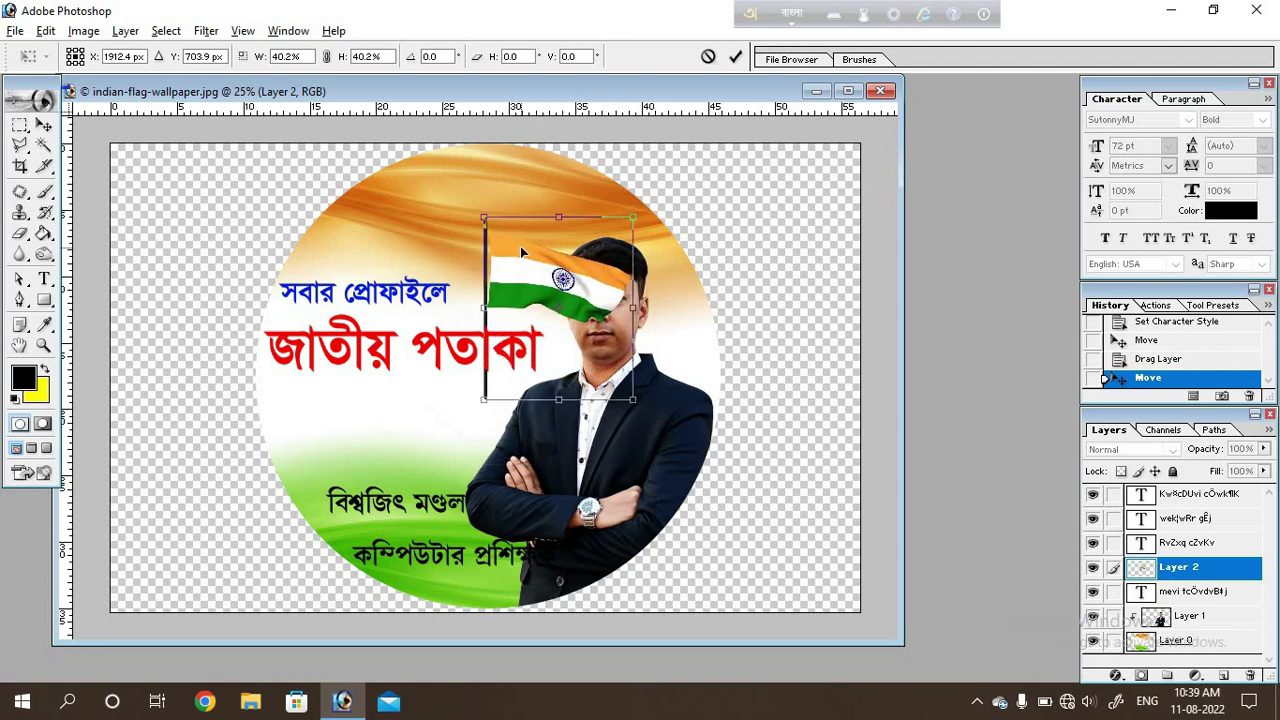
{"action": "left_click_drag", "start_coordinate": [600, 247], "coordinate": [582, 186]}
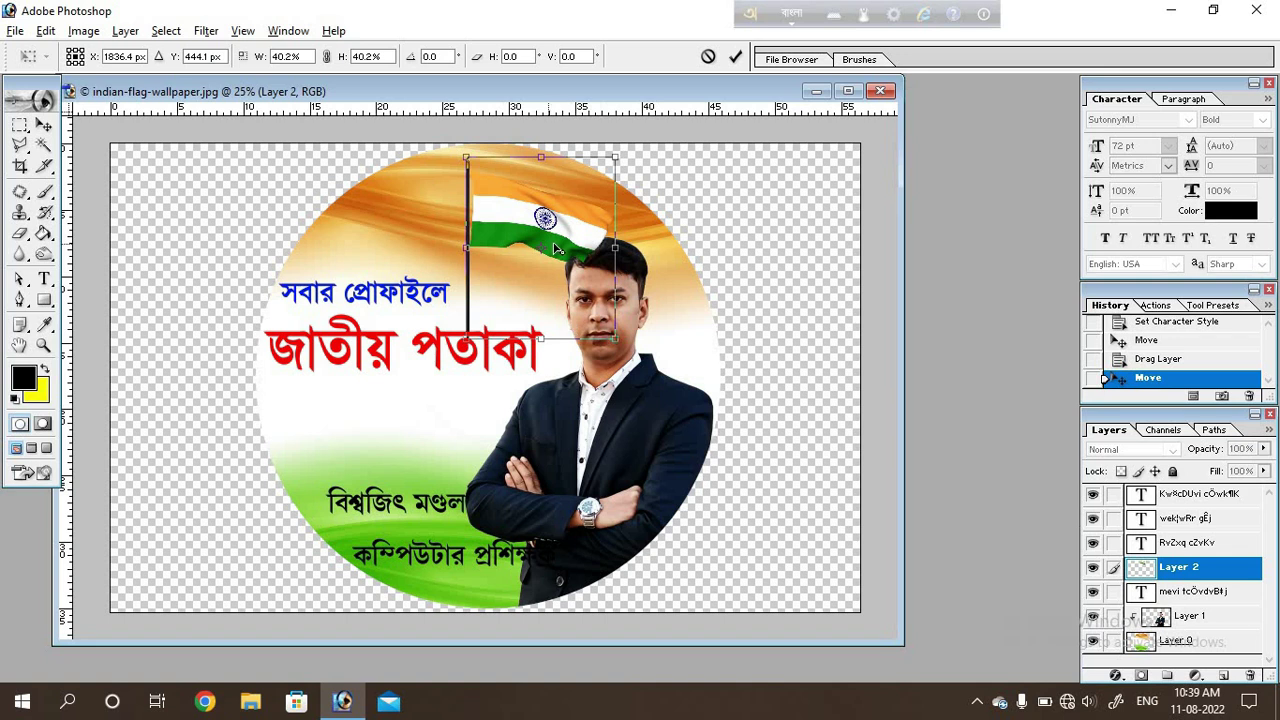
{"action": "left_click_drag", "start_coordinate": [570, 234], "coordinate": [581, 221]}
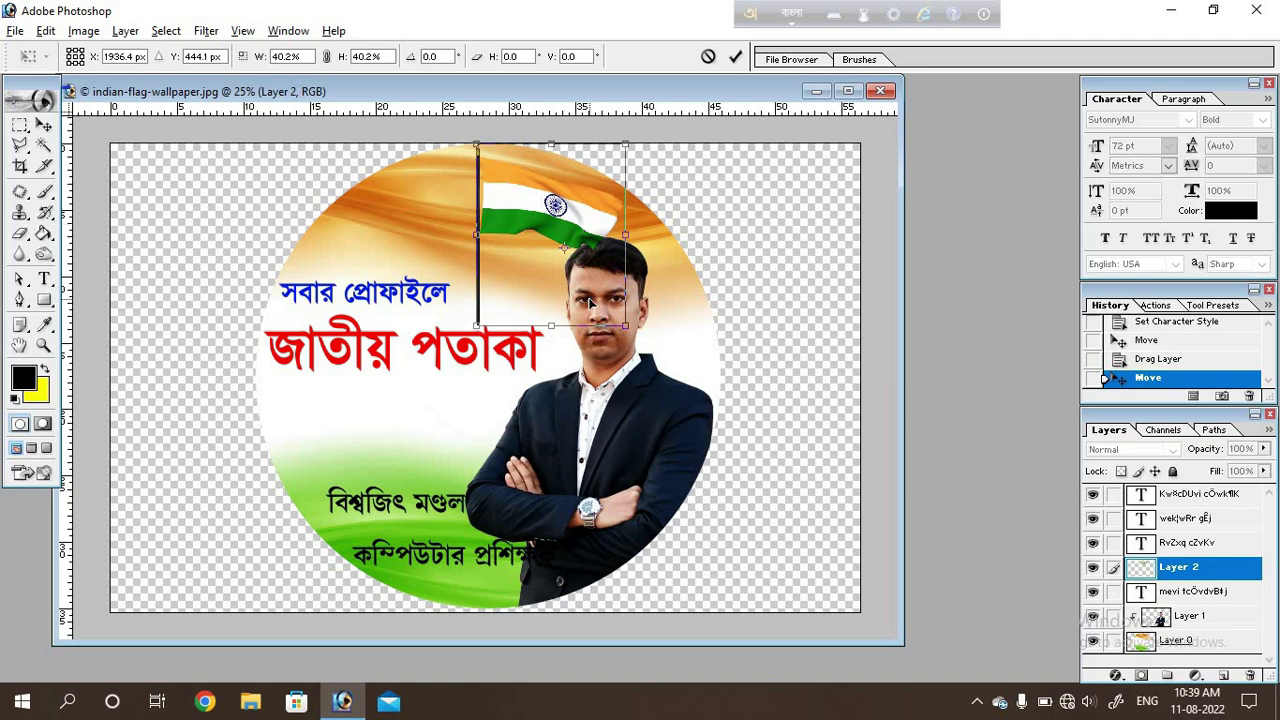
{"action": "key", "text": "Return"}
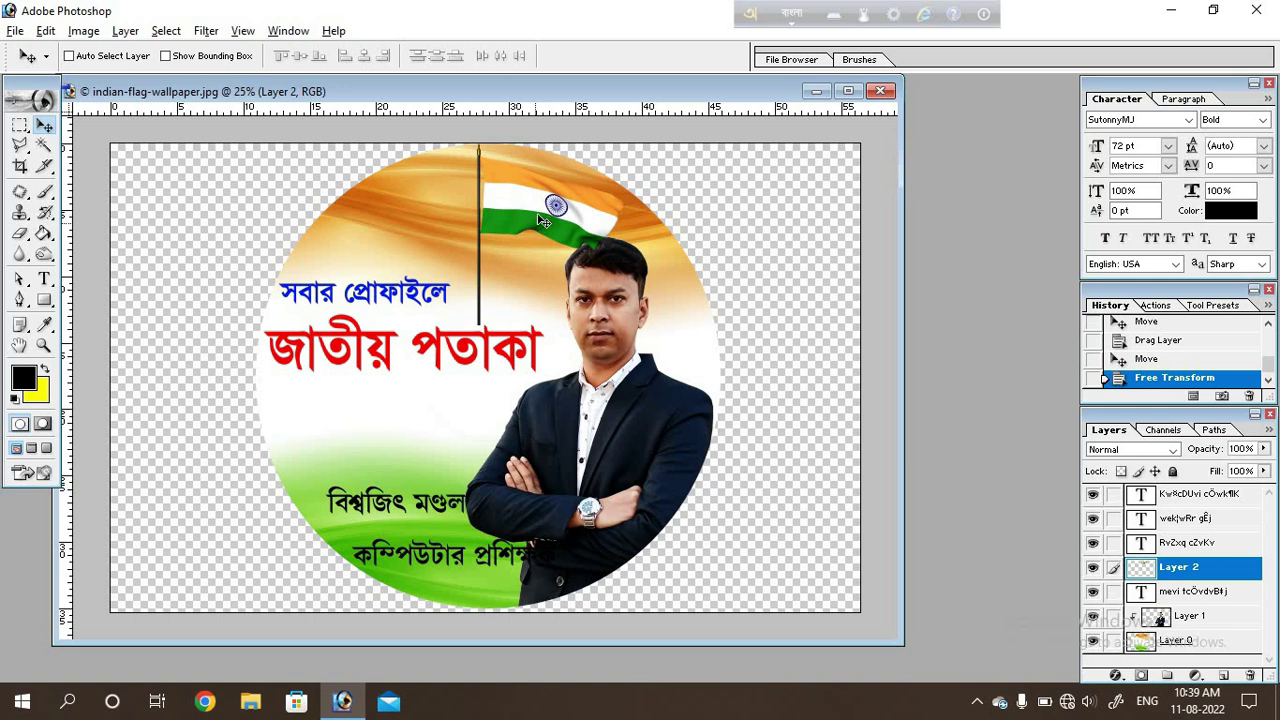
Nudge the flag, then shift the man's photo slightly right.
{"action": "left_click_drag", "start_coordinate": [552, 217], "coordinate": [554, 221]}
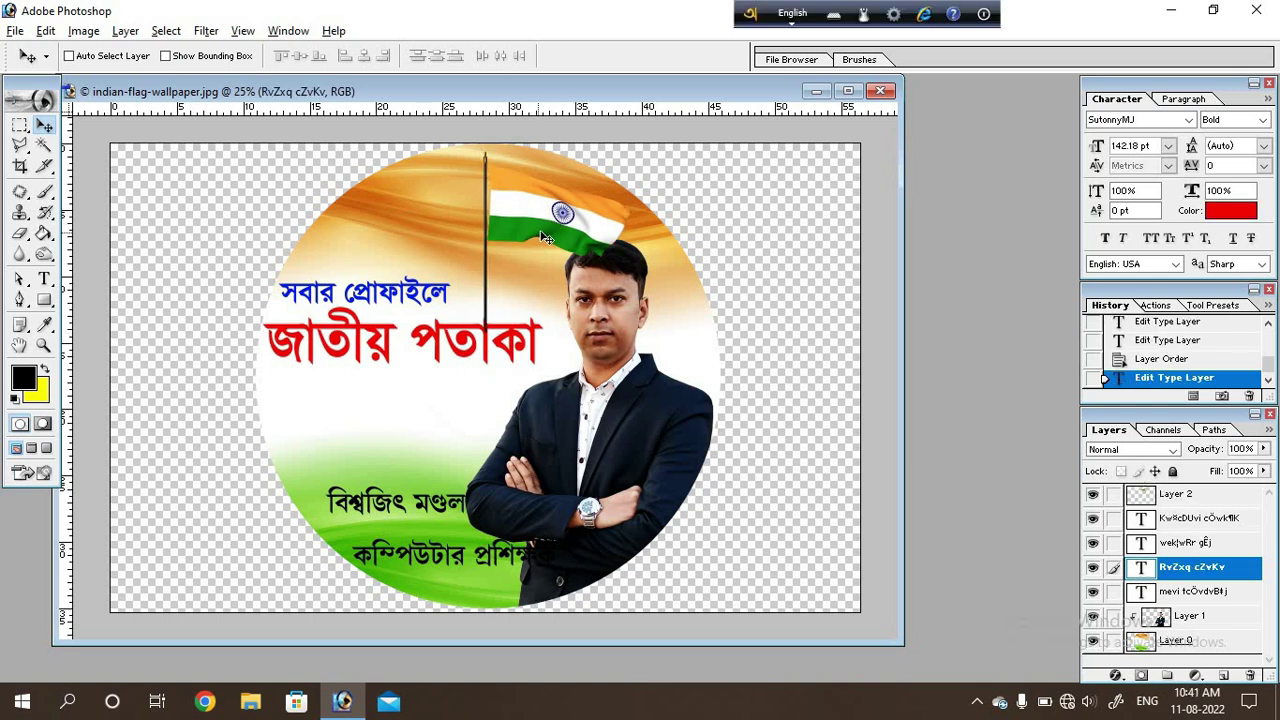
{"action": "right_click", "coordinate": [615, 410]}
{"action": "left_click", "coordinate": [634, 417]}
{"action": "left_click_drag", "start_coordinate": [613, 341], "coordinate": [625, 355]}
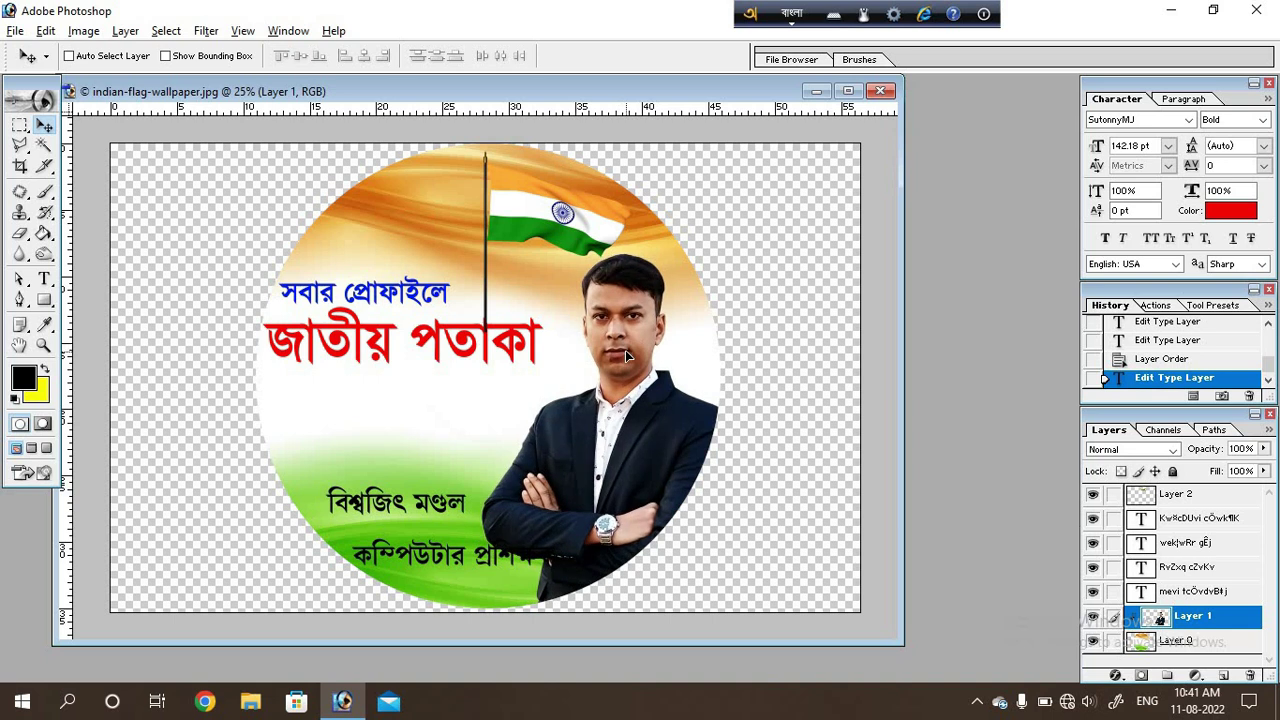
{"action": "left_click_drag", "start_coordinate": [625, 350], "coordinate": [602, 351]}
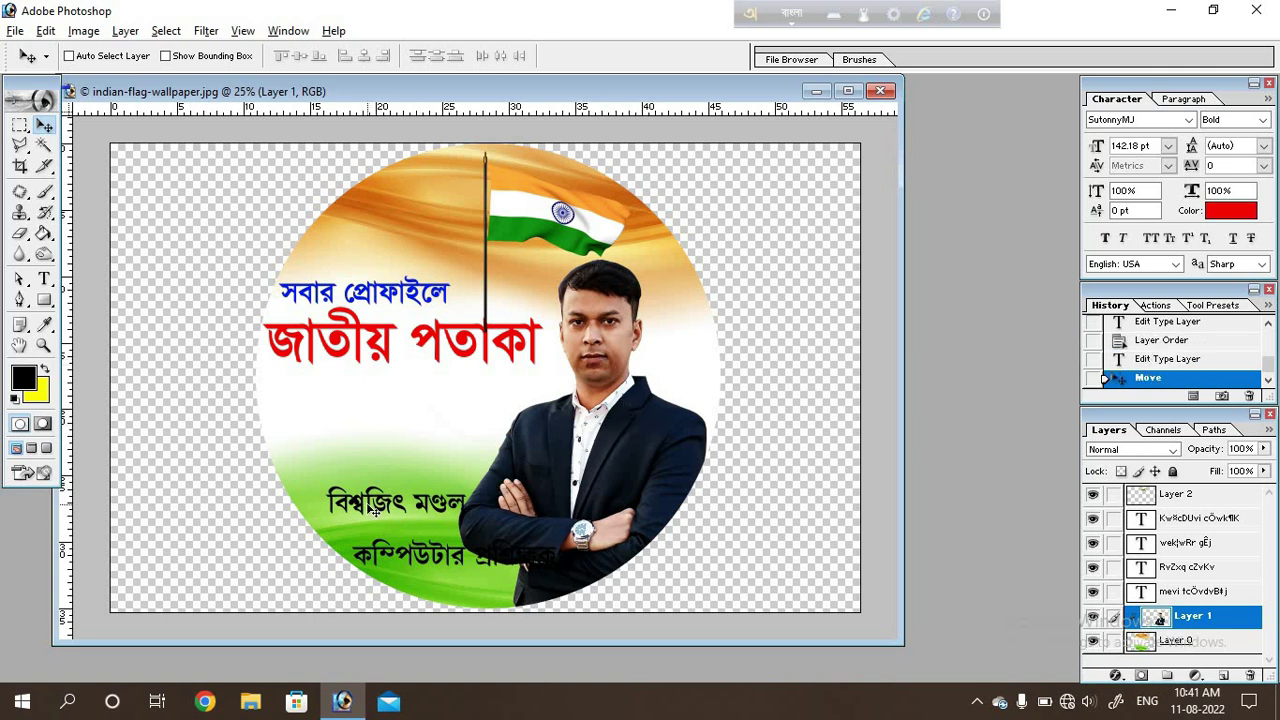
Stretch the red জাতীয় পতাকা title vertically to 120.4% height.
{"action": "right_click", "coordinate": [467, 342]}
{"action": "left_click", "coordinate": [560, 345]}
{"action": "key", "text": "ctrl+t"}
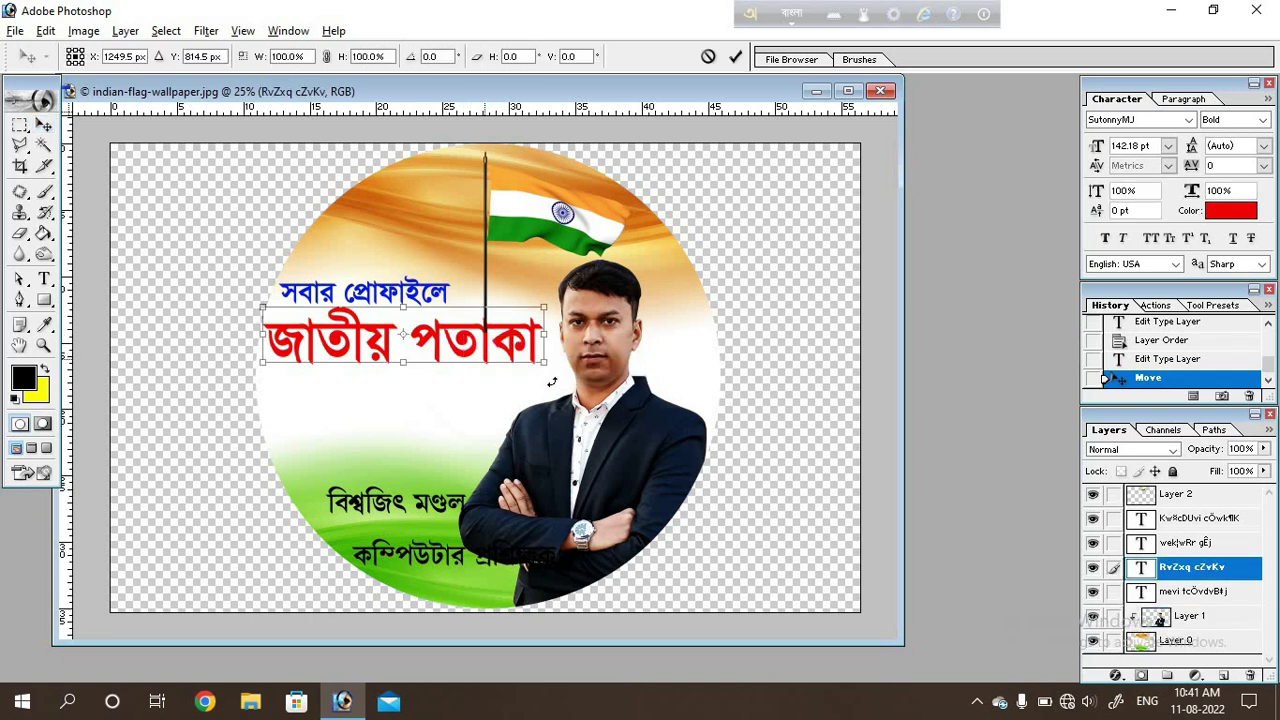
{"action": "left_click_drag", "start_coordinate": [543, 362], "coordinate": [539, 371]}
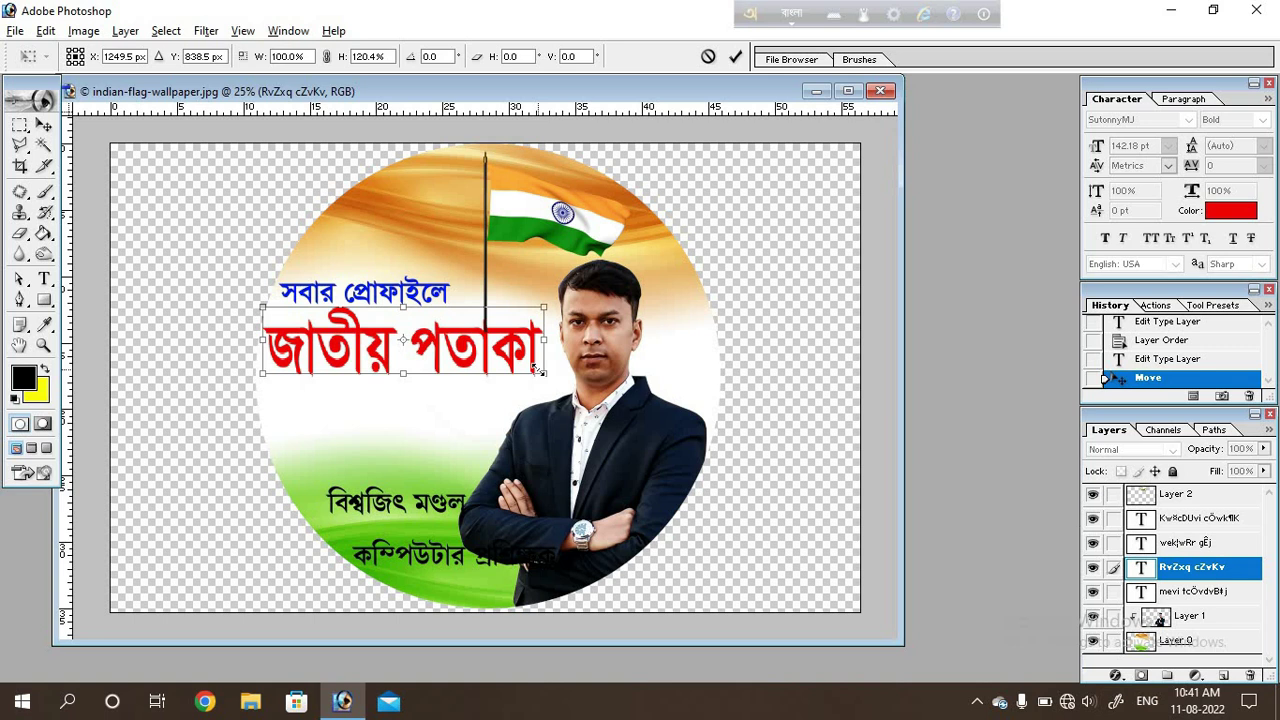
{"action": "key", "text": "Return"}
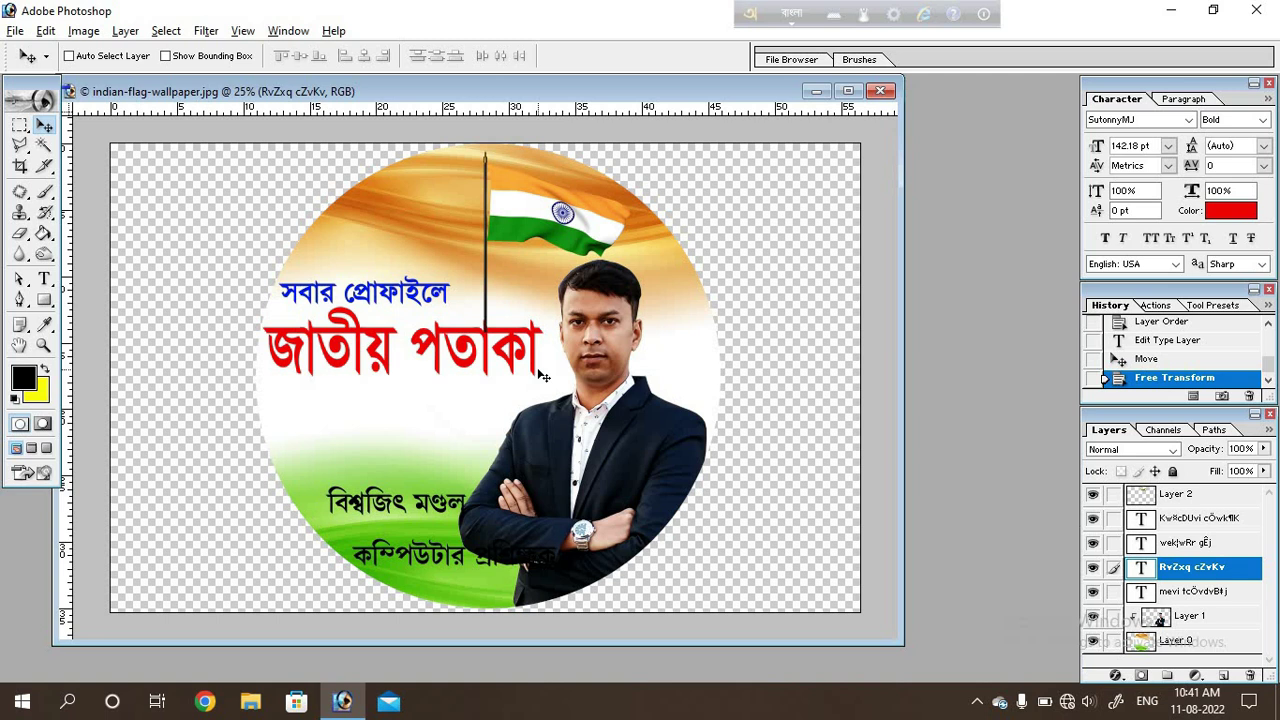
Move the name বিশ্বজিৎ মণ্ডল up and left.
{"action": "right_click", "coordinate": [358, 505]}
{"action": "left_click", "coordinate": [412, 511]}
{"action": "left_click_drag", "start_coordinate": [378, 504], "coordinate": [347, 484]}
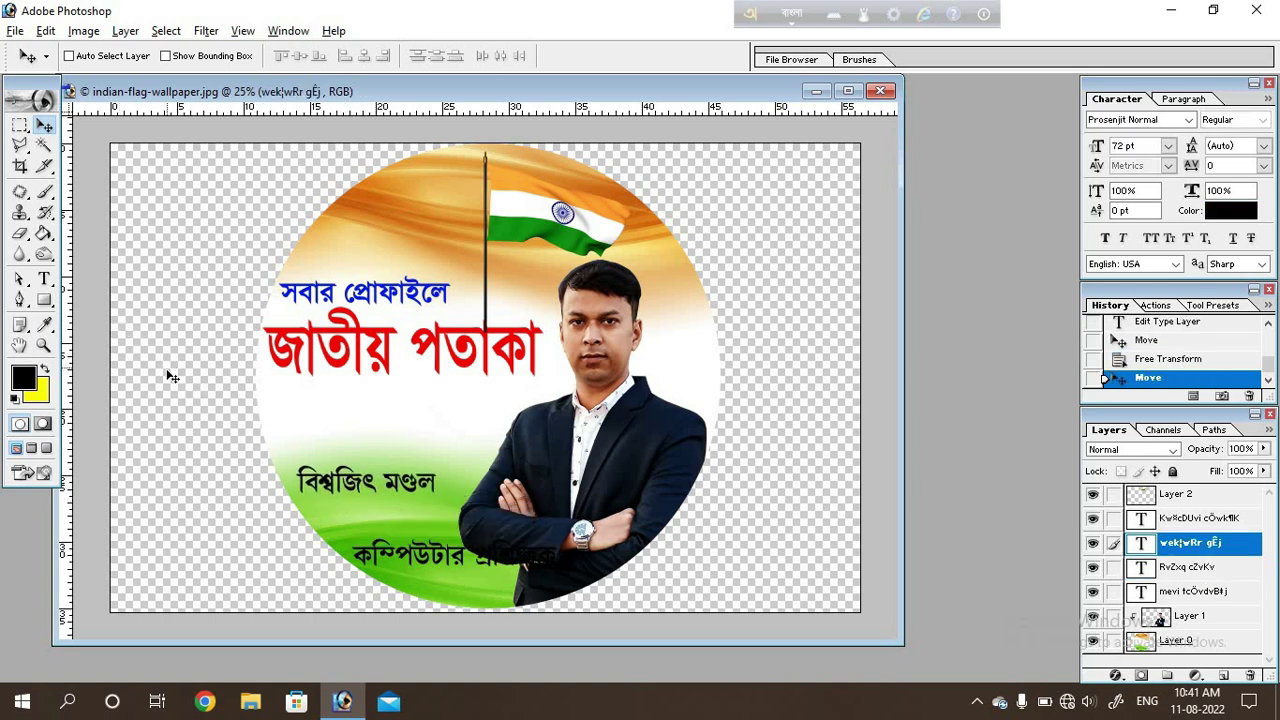
Enlarge the name line and place it on the green band just above কম্পিউটার প্রশিক্ষক.
{"action": "key", "text": "ctrl+t"}
{"action": "left_click_drag", "start_coordinate": [436, 496], "coordinate": [524, 514]}
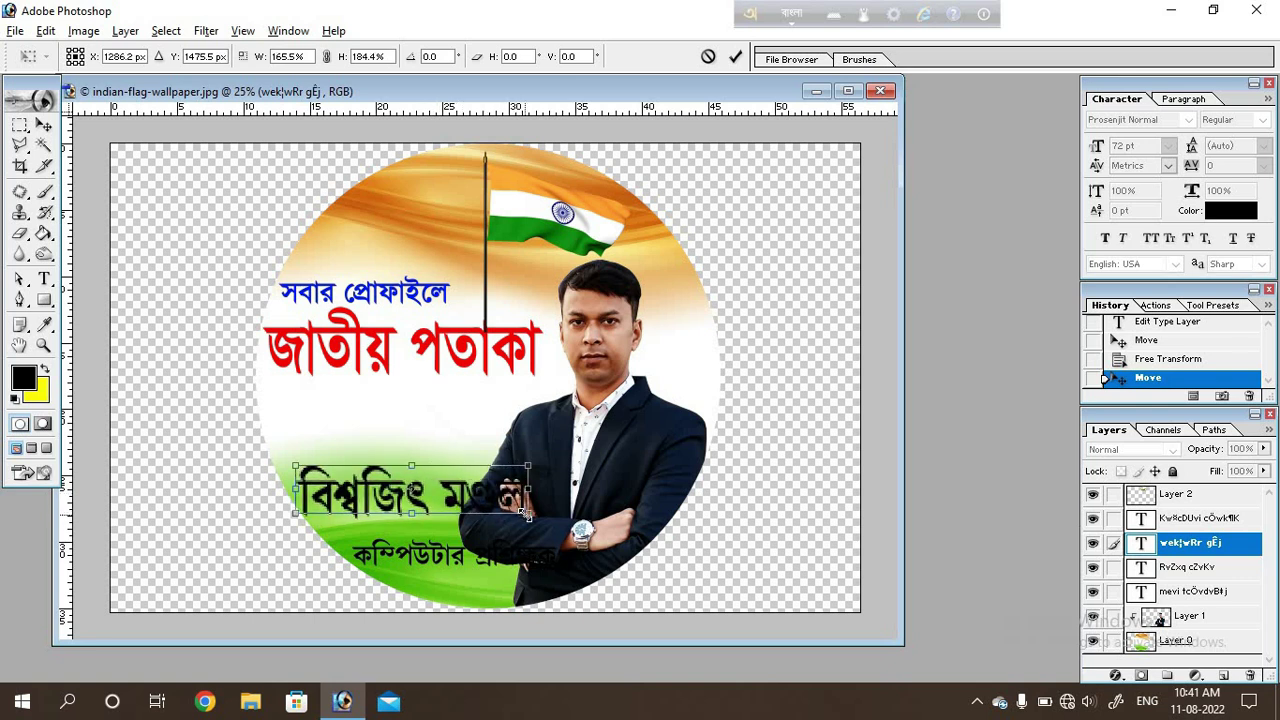
{"action": "key", "text": "Return"}
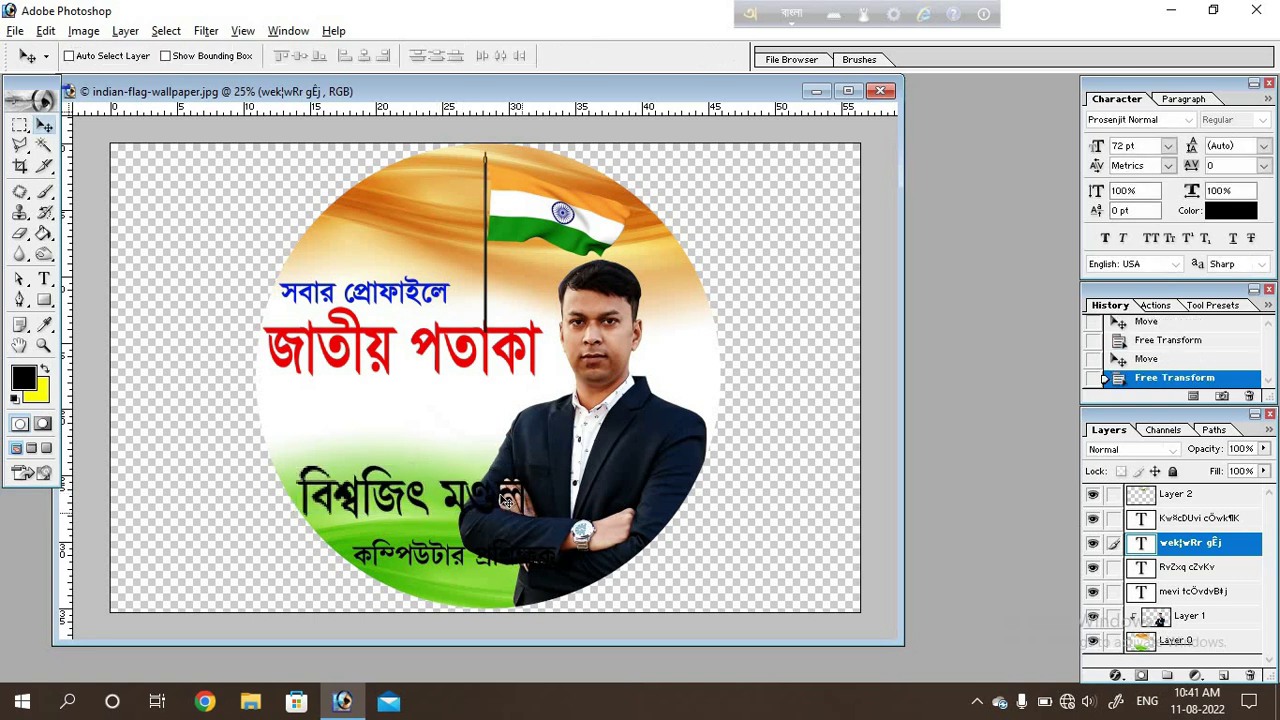
{"action": "left_click_drag", "start_coordinate": [517, 505], "coordinate": [549, 513]}
{"action": "key", "text": "ctrl+t"}
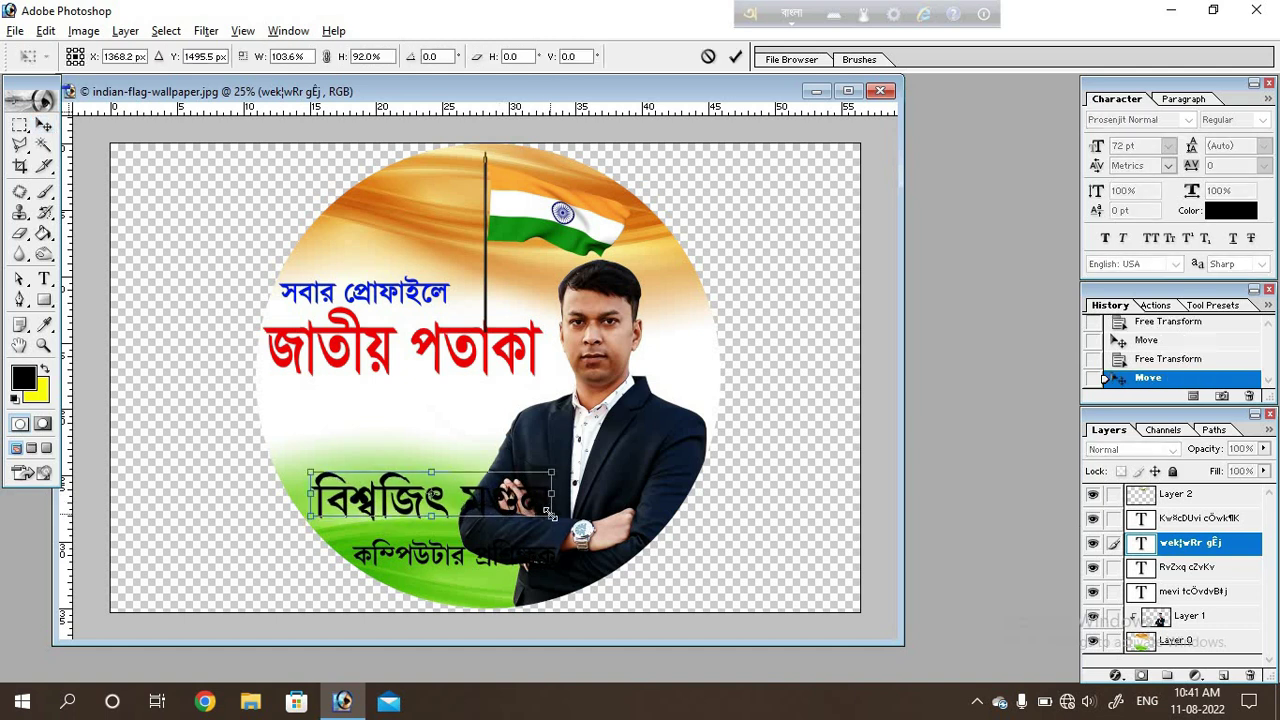
{"action": "key", "text": "Return"}
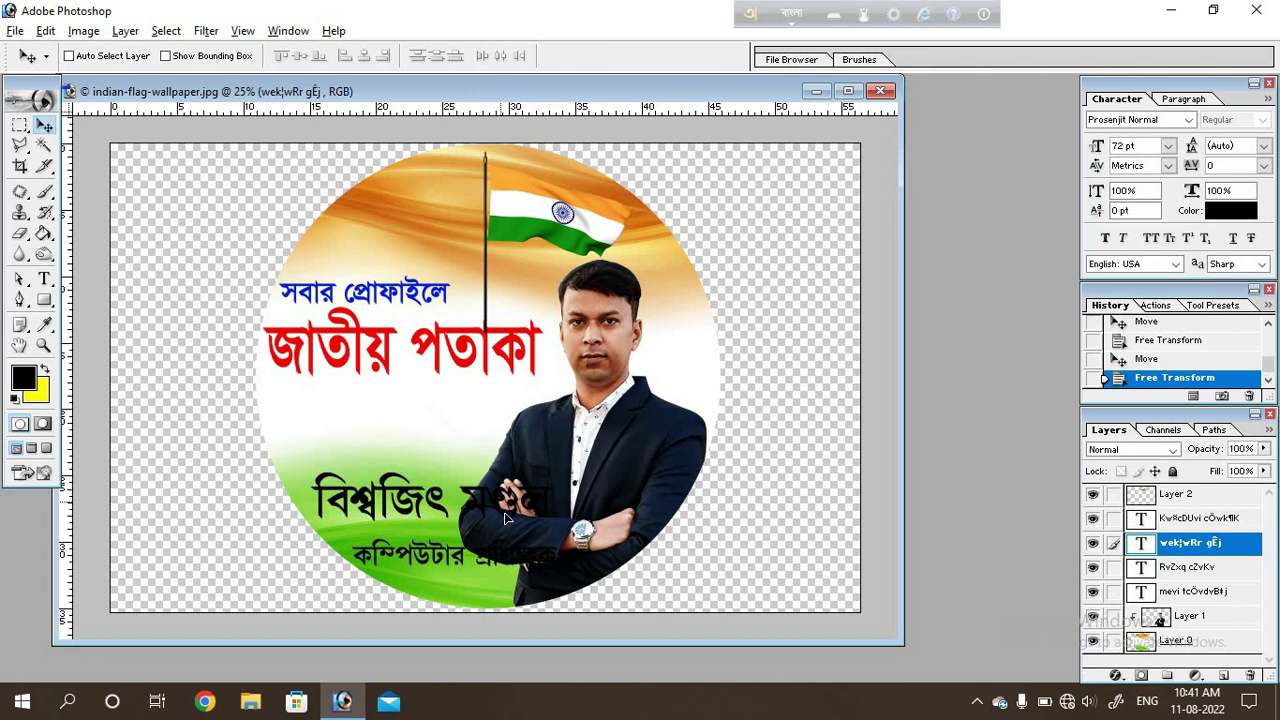
{"action": "key", "text": "shift+Down"}
{"action": "key", "text": "shift+Down"}
{"action": "key", "text": "shift+Down"}
{"action": "key", "text": "shift+Right"}
{"action": "key", "text": "shift+Right"}
{"action": "key", "text": "shift+Right"}
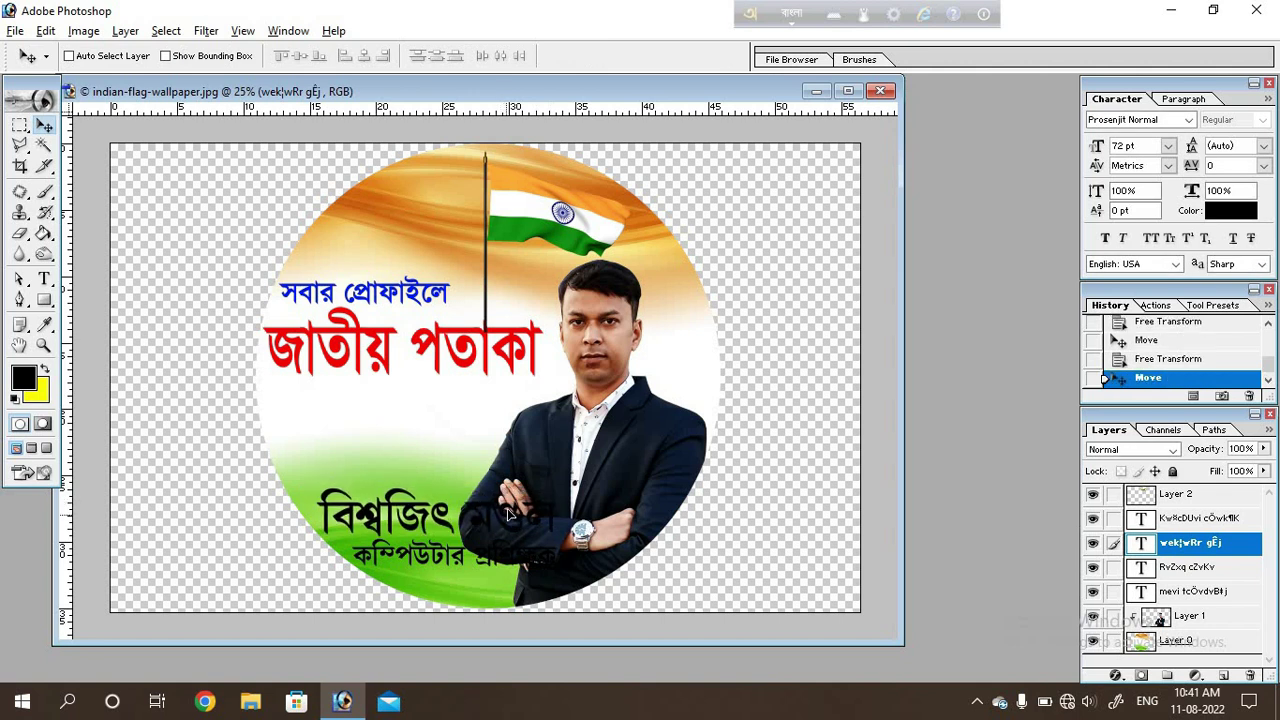
{"action": "key", "text": "shift+Right"}
{"action": "key", "text": "shift+Right"}
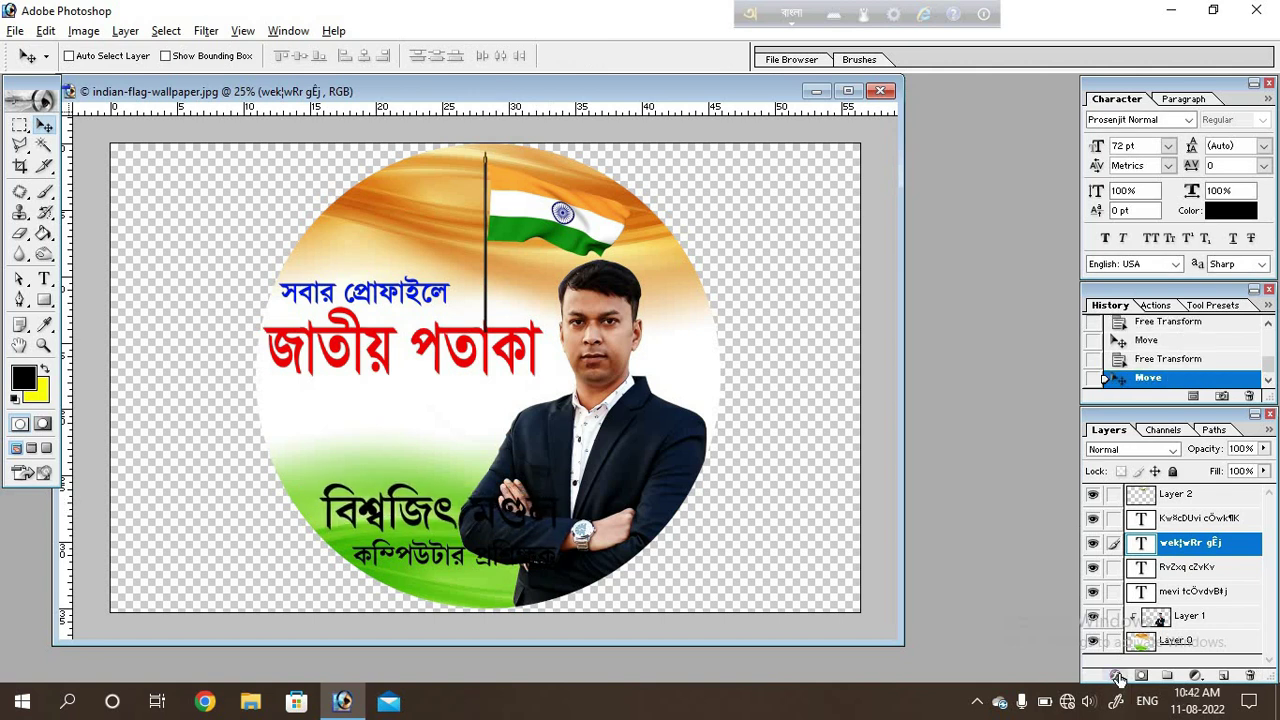
{"action": "left_click", "coordinate": [1116, 675]}
Add a slightly thicker white Stroke layer style to the name text.
{"action": "key", "text": "Escape"}
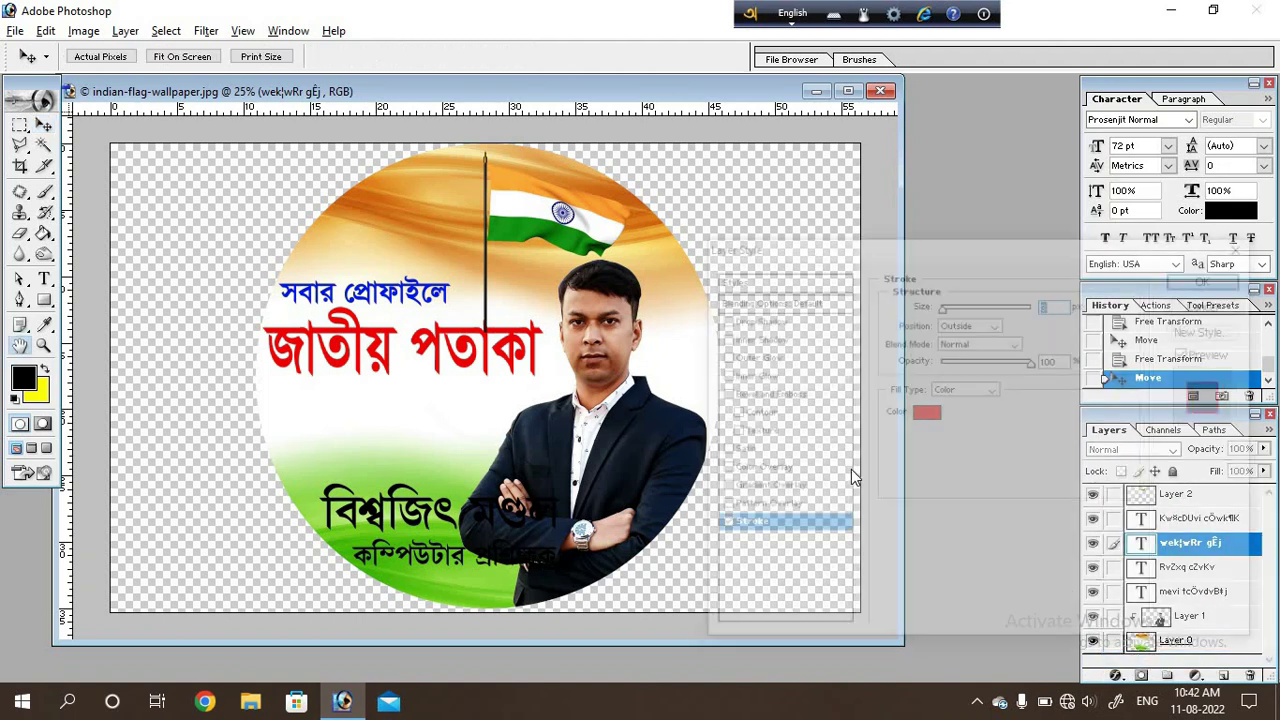
{"action": "left_click", "coordinate": [935, 420]}
{"action": "left_click", "coordinate": [828, 396]}
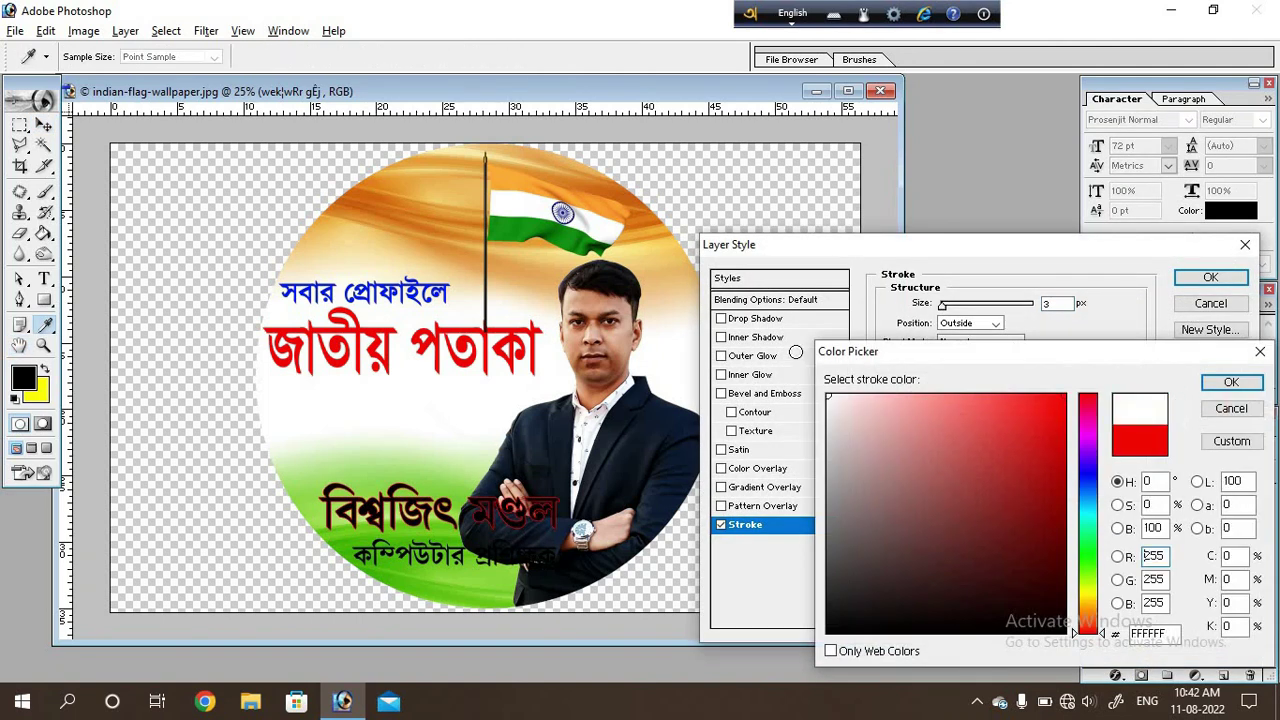
{"action": "left_click", "coordinate": [1231, 383]}
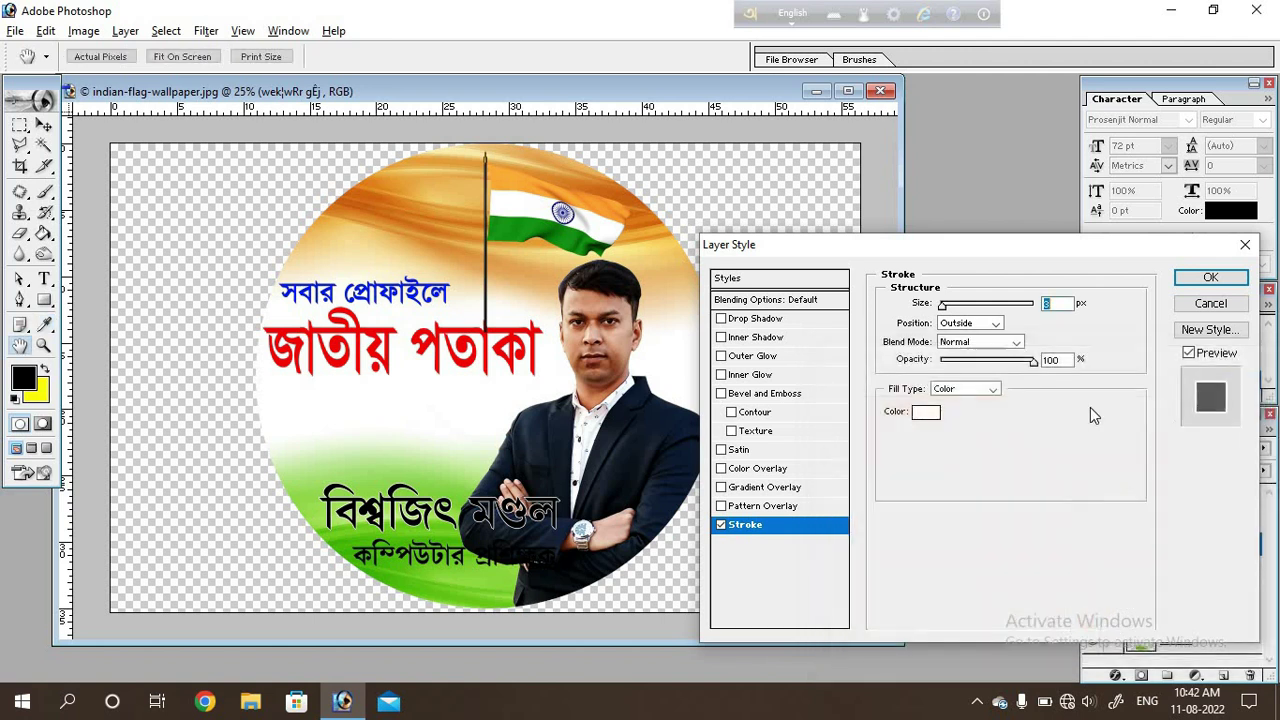
{"action": "left_click_drag", "start_coordinate": [948, 309], "coordinate": [952, 309]}
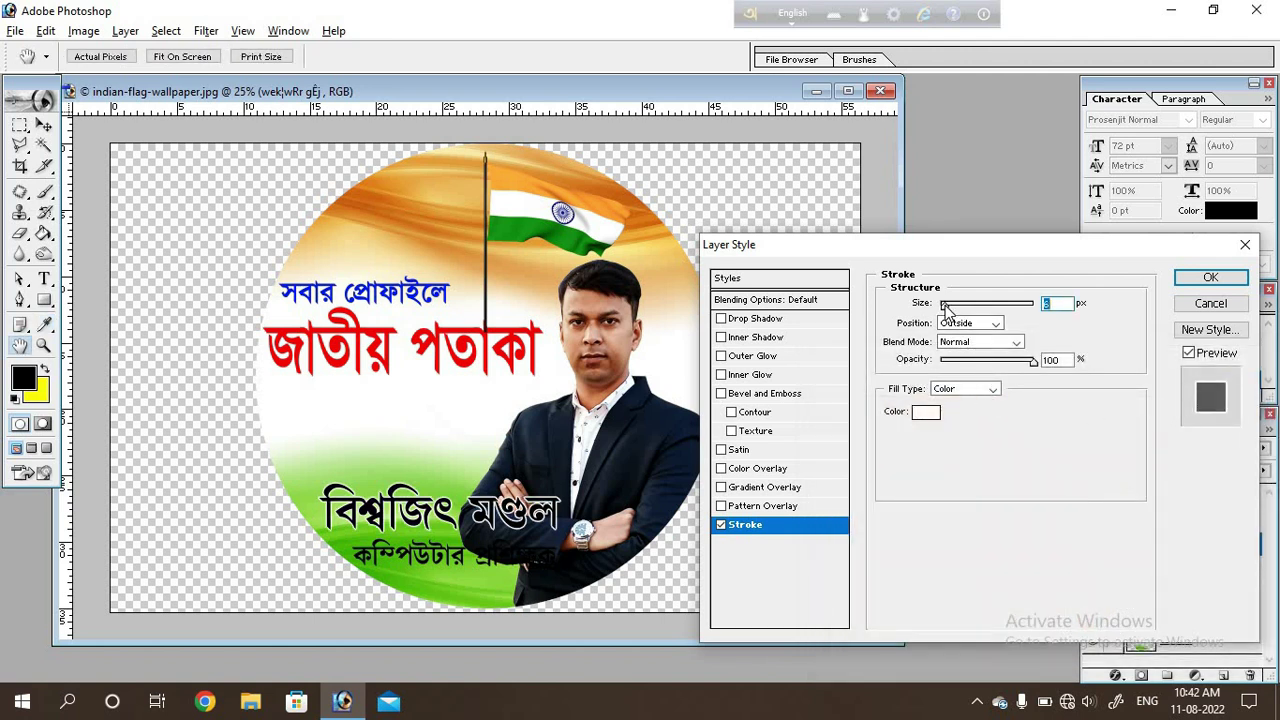
{"action": "left_click", "coordinate": [1210, 279]}
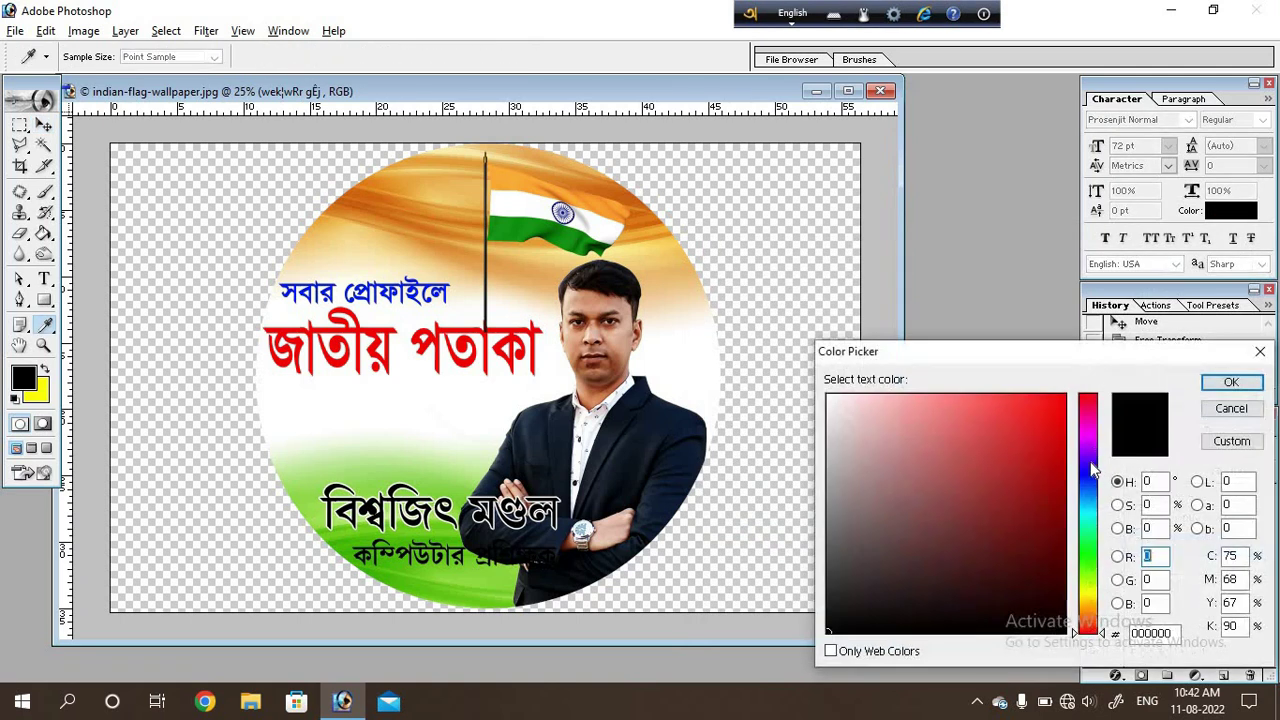
Set the name text colour to dark blue #1C0096.
{"action": "left_click", "coordinate": [1088, 480]}
{"action": "left_click", "coordinate": [1062, 397]}
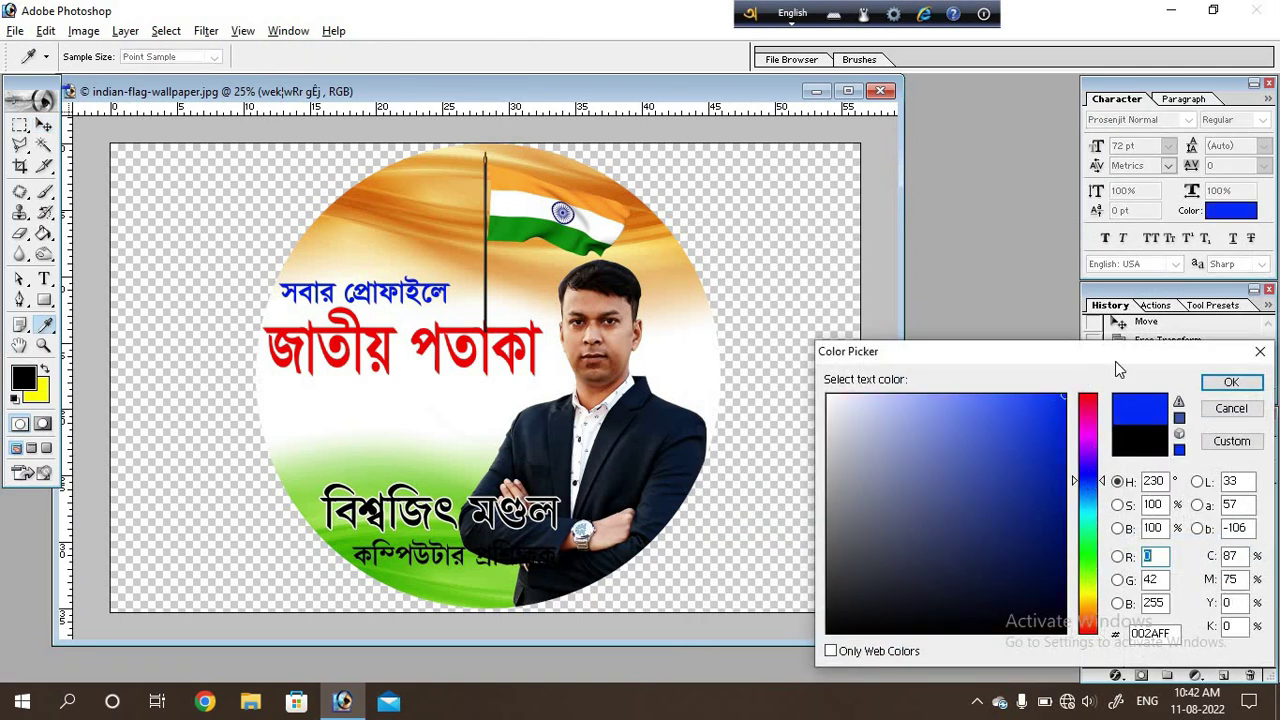
{"action": "left_click", "coordinate": [1088, 467]}
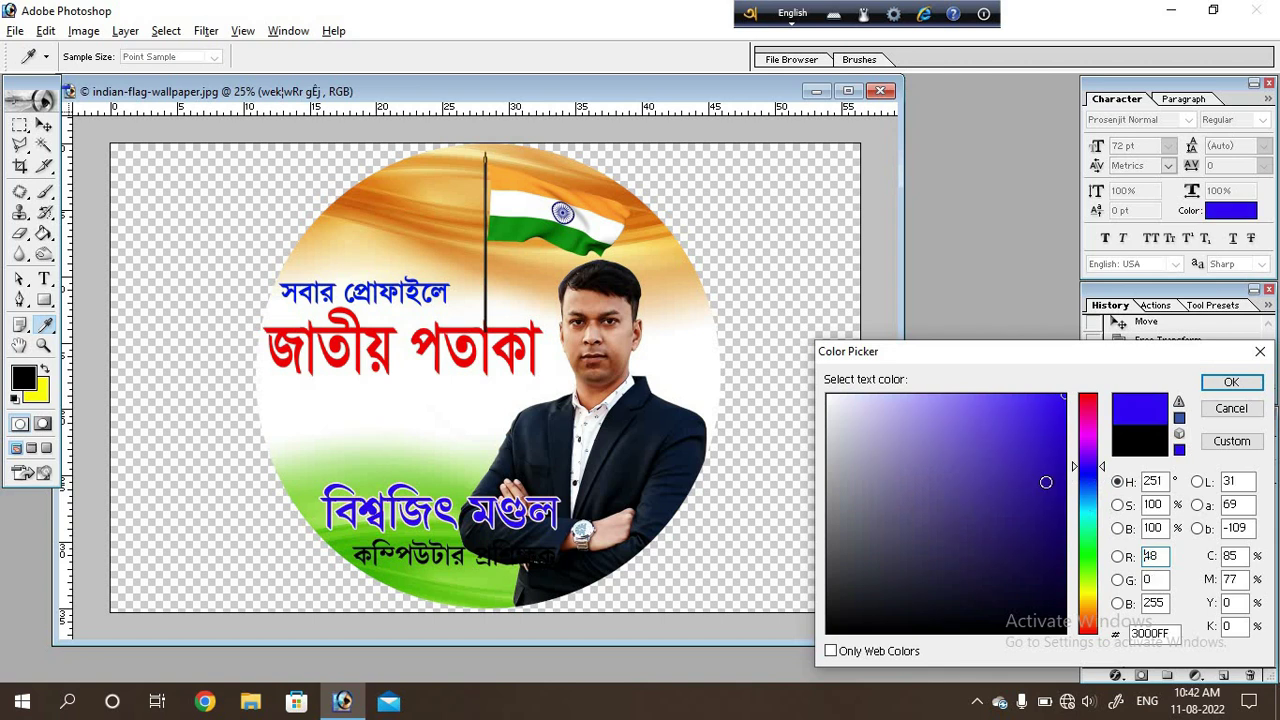
{"action": "left_click", "coordinate": [1064, 491]}
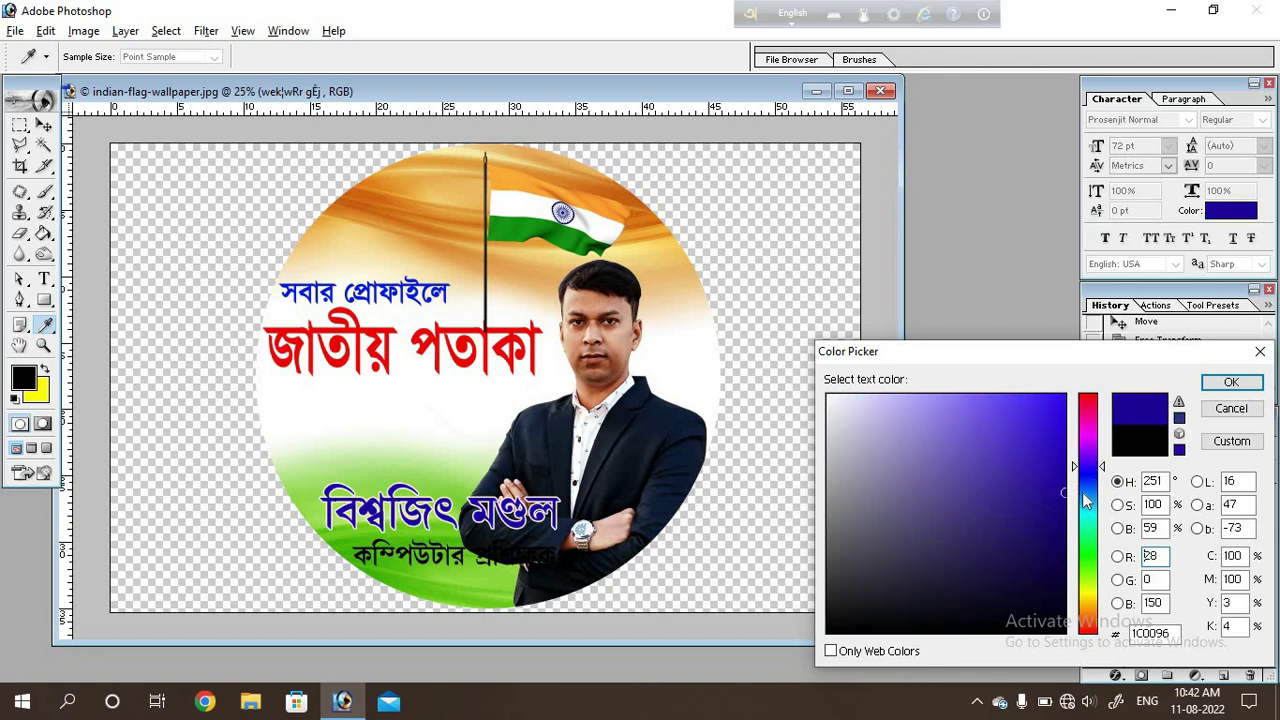
{"action": "left_click", "coordinate": [1222, 385]}
{"action": "key", "text": "v"}
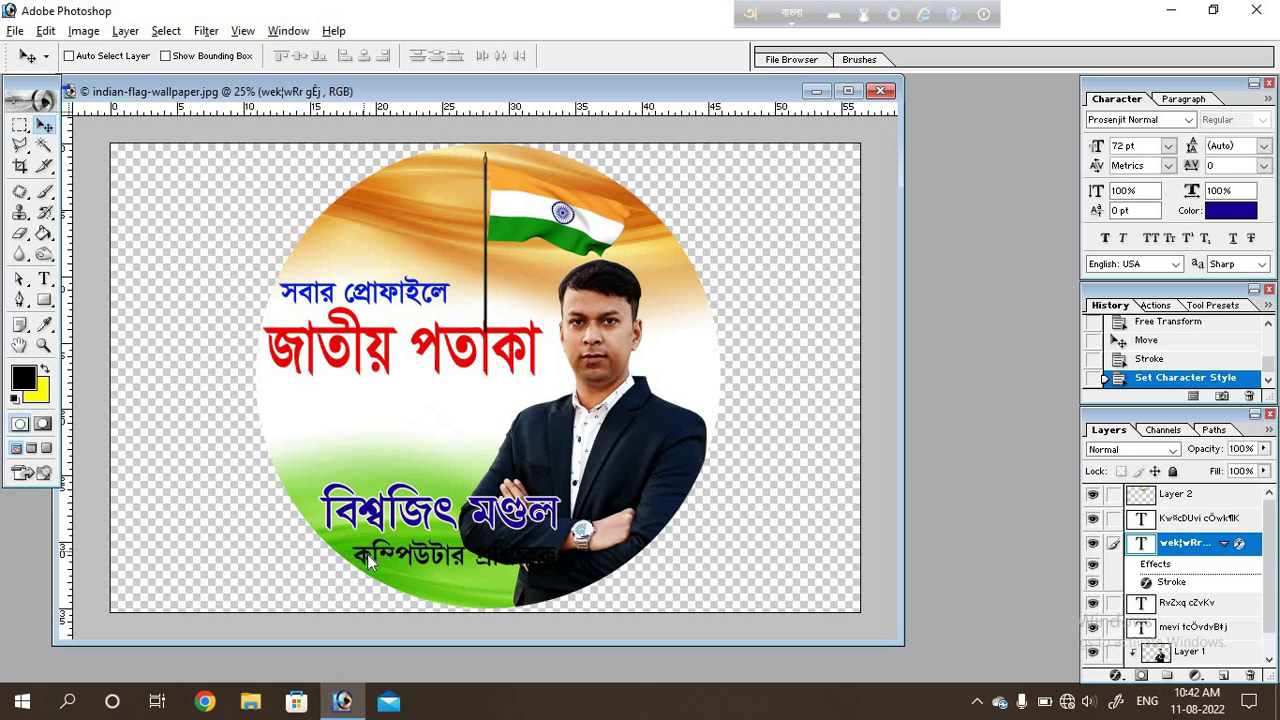
Nudge the subtitle line up-left and narrow it to about 77% width.
{"action": "right_click", "coordinate": [368, 563]}
{"action": "left_click", "coordinate": [420, 561]}
{"action": "mouse_move", "coordinate": [420, 561]}
{"action": "left_mouse_down"}
{"action": "mouse_move", "coordinate": [383, 560]}
{"action": "mouse_move", "coordinate": [395, 556]}
{"action": "left_mouse_up"}
{"action": "key", "text": "ctrl+t"}
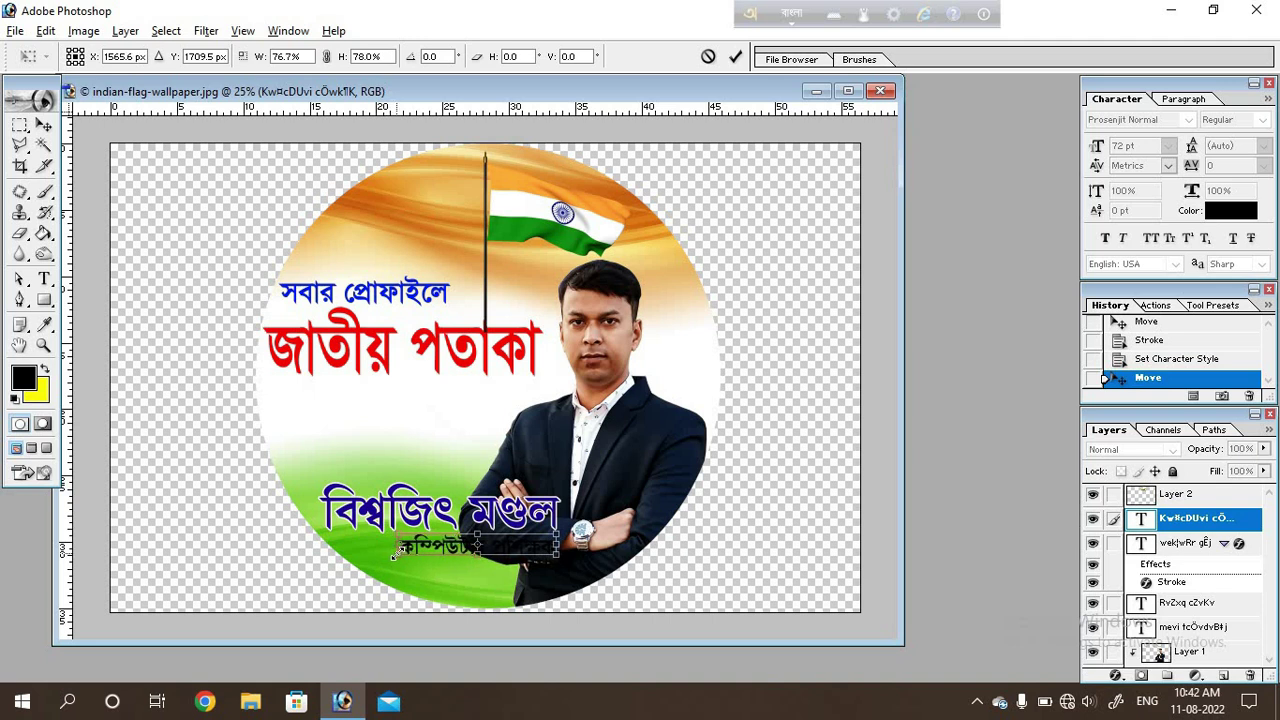
{"action": "key", "text": "Return"}
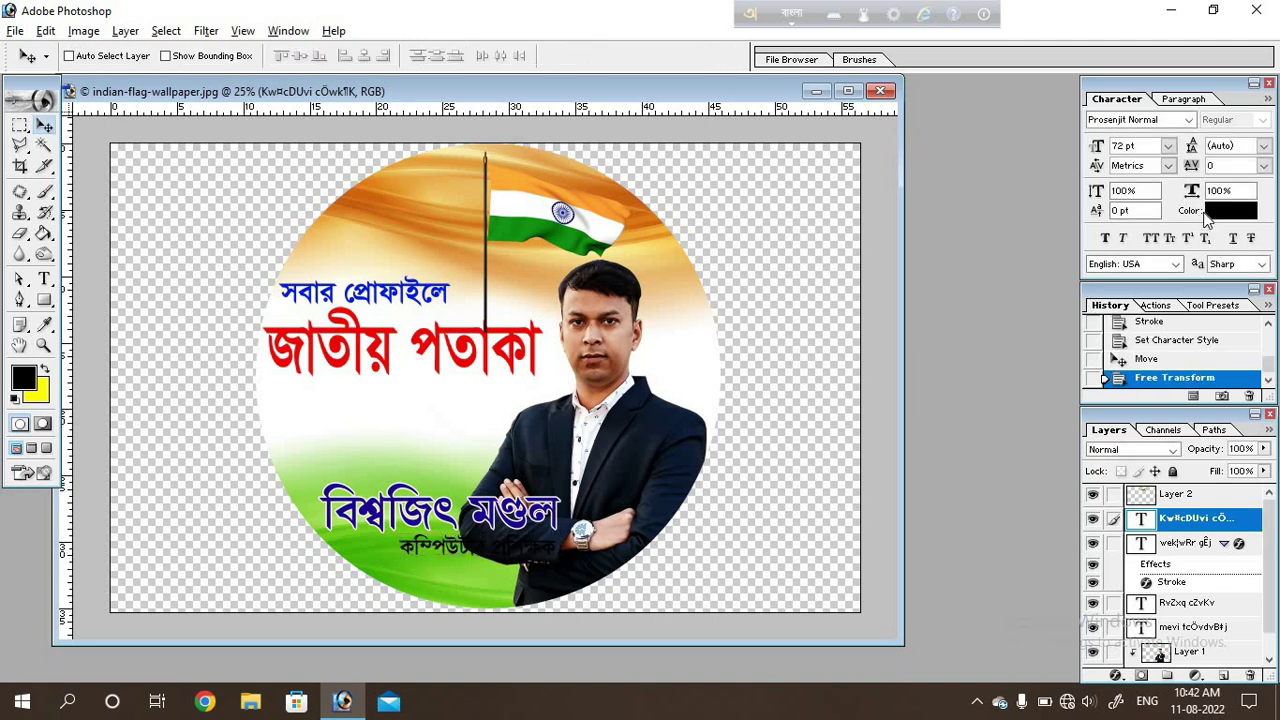
Colour the subtitle text white (FFFFFF).
{"action": "left_click", "coordinate": [1230, 212]}
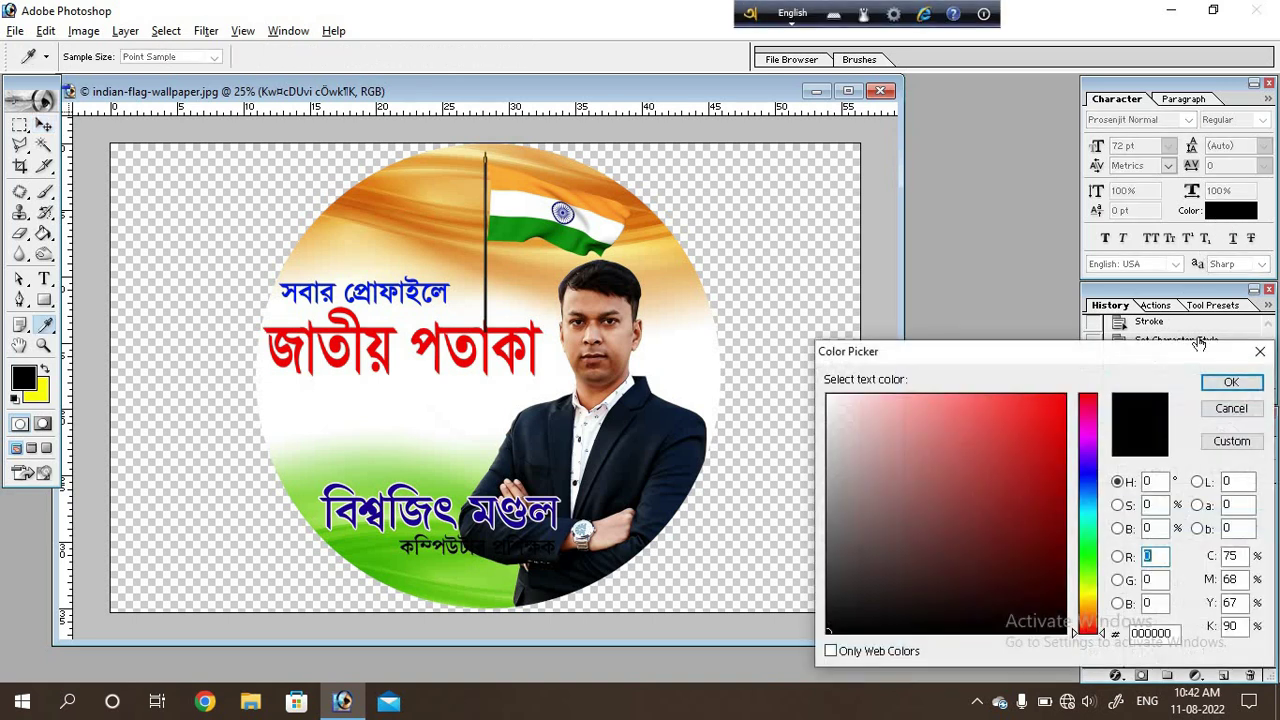
{"action": "type", "text": "255"}
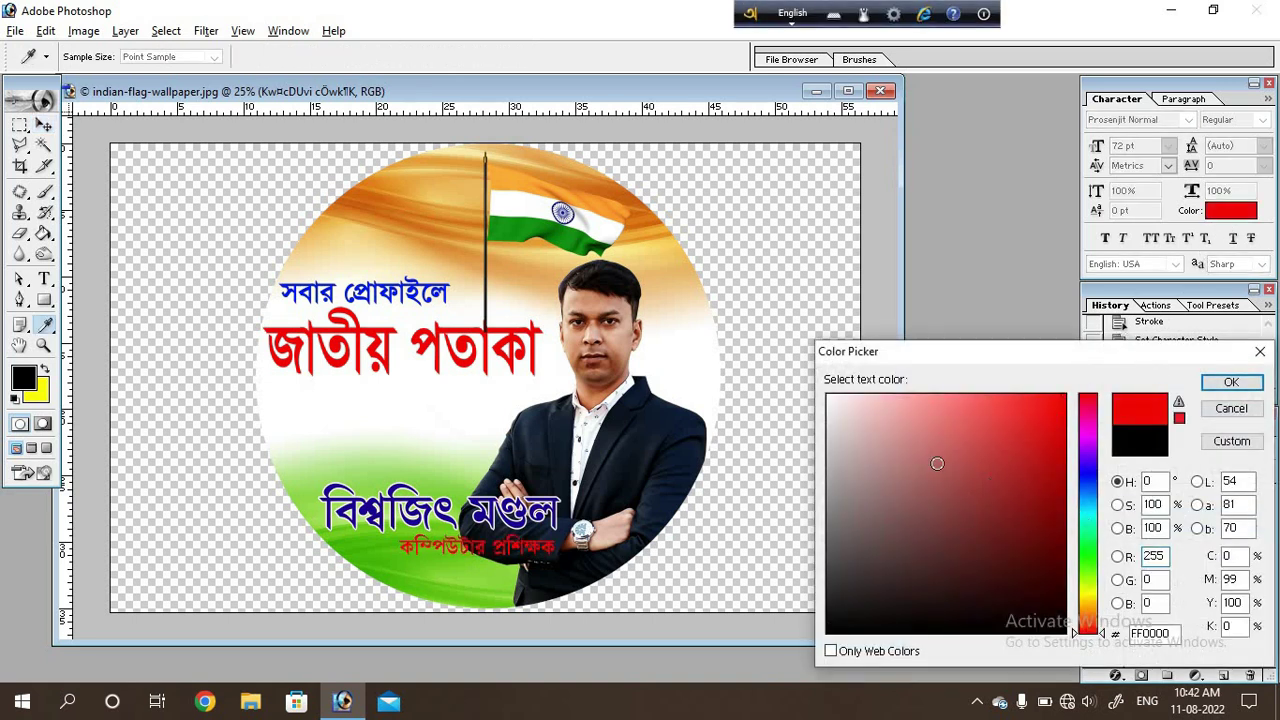
{"action": "left_click", "coordinate": [829, 397]}
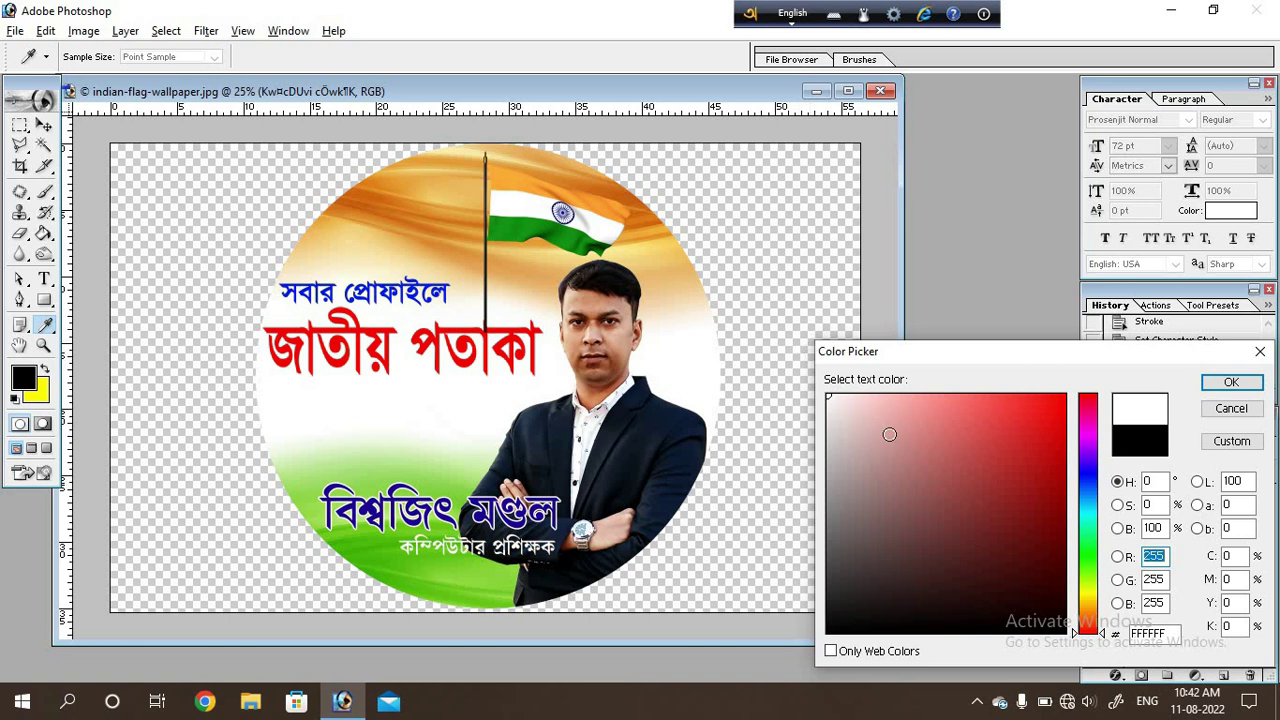
{"action": "left_click", "coordinate": [1228, 383]}
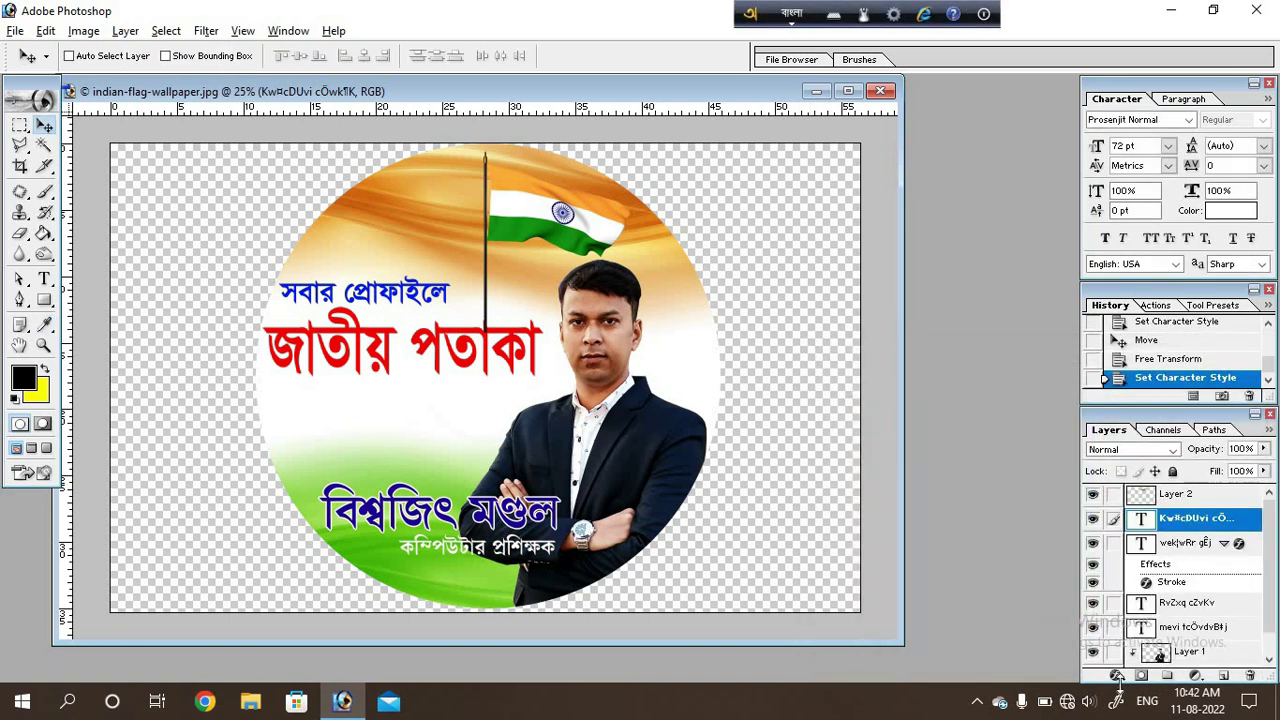
{"action": "left_click", "coordinate": [1116, 675]}
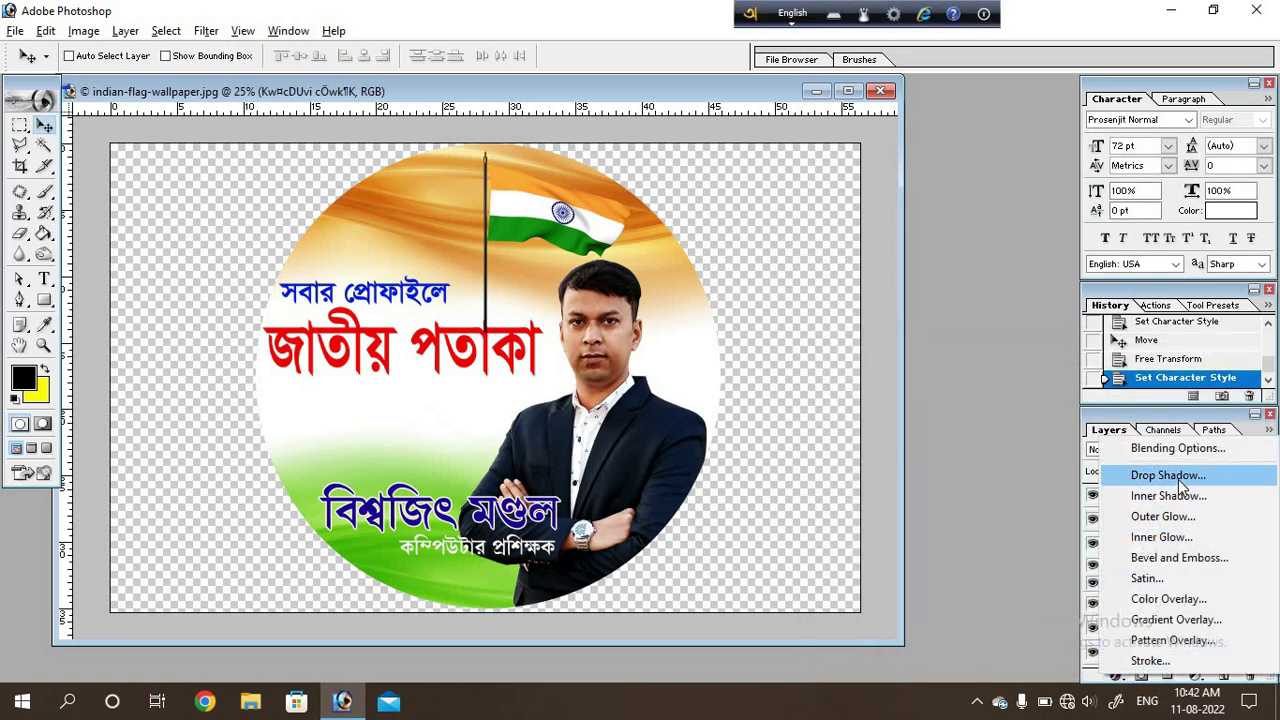
Give the subtitle a black drop shadow with 100% opacity and 12% spread.
{"action": "left_click", "coordinate": [1168, 476]}
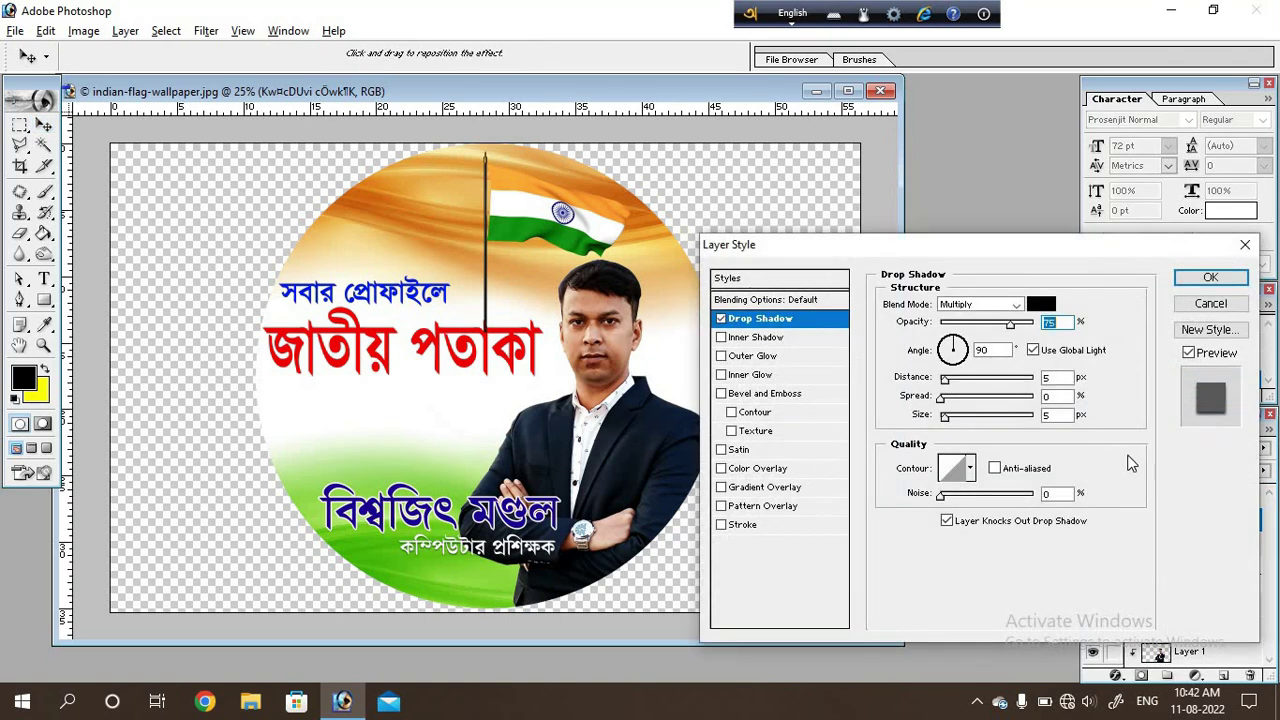
{"action": "left_click_drag", "start_coordinate": [1010, 323], "coordinate": [1085, 350]}
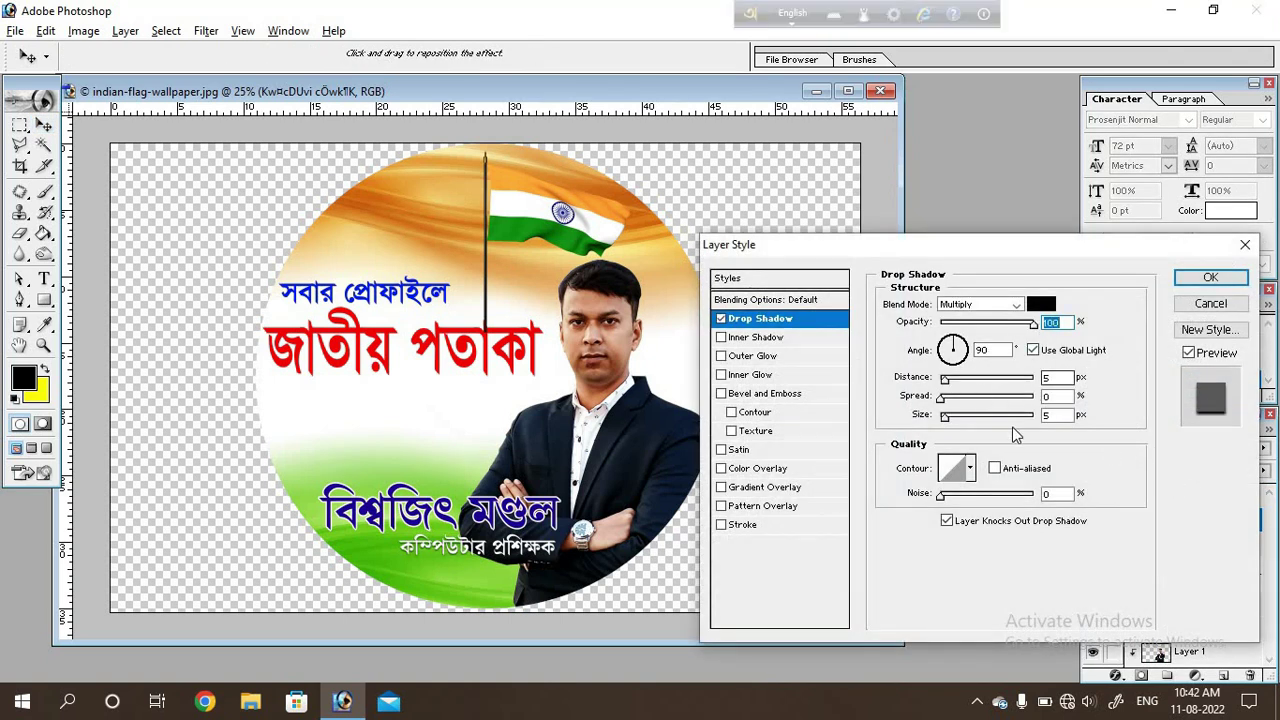
{"action": "left_click_drag", "start_coordinate": [944, 400], "coordinate": [953, 403]}
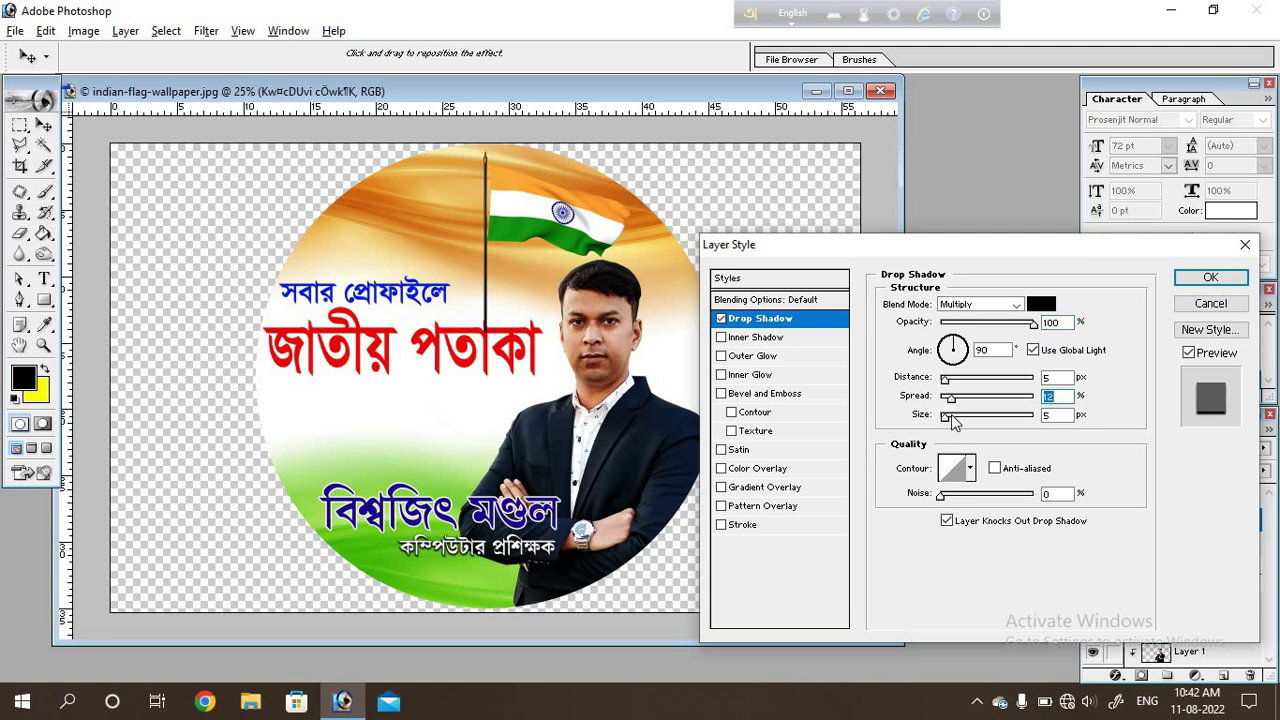
{"action": "left_click", "coordinate": [944, 417]}
{"action": "left_click", "coordinate": [1210, 277]}
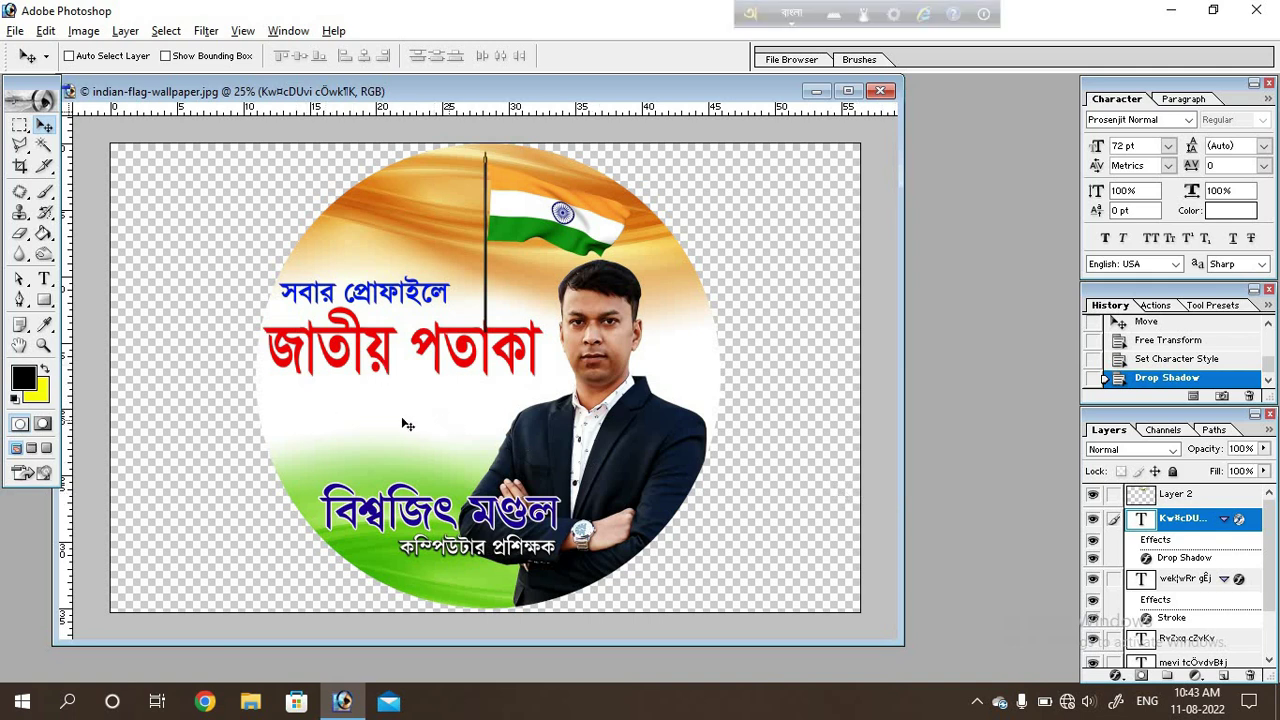
Start a new Arial text layer, Layer 3, on the circle's left and select its text.
{"action": "left_click", "coordinate": [44, 279]}
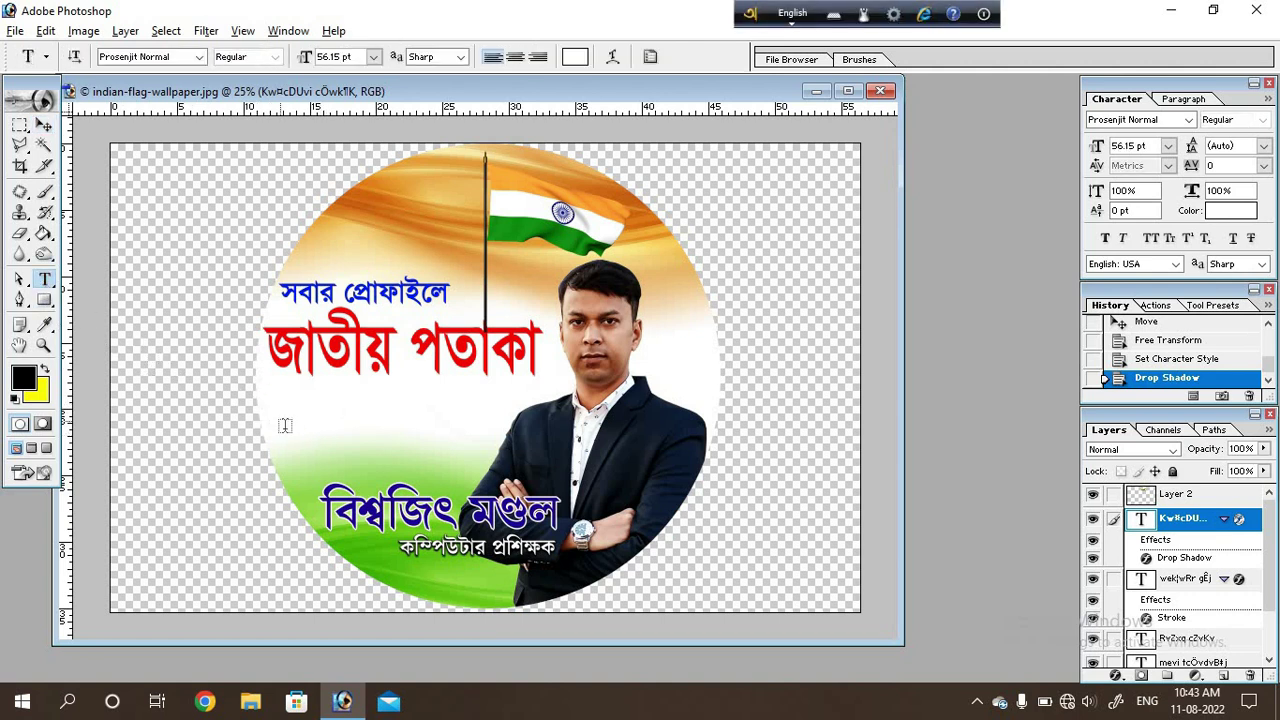
{"action": "key", "text": "ctrl+alt+b"}
{"action": "left_click", "coordinate": [366, 430]}
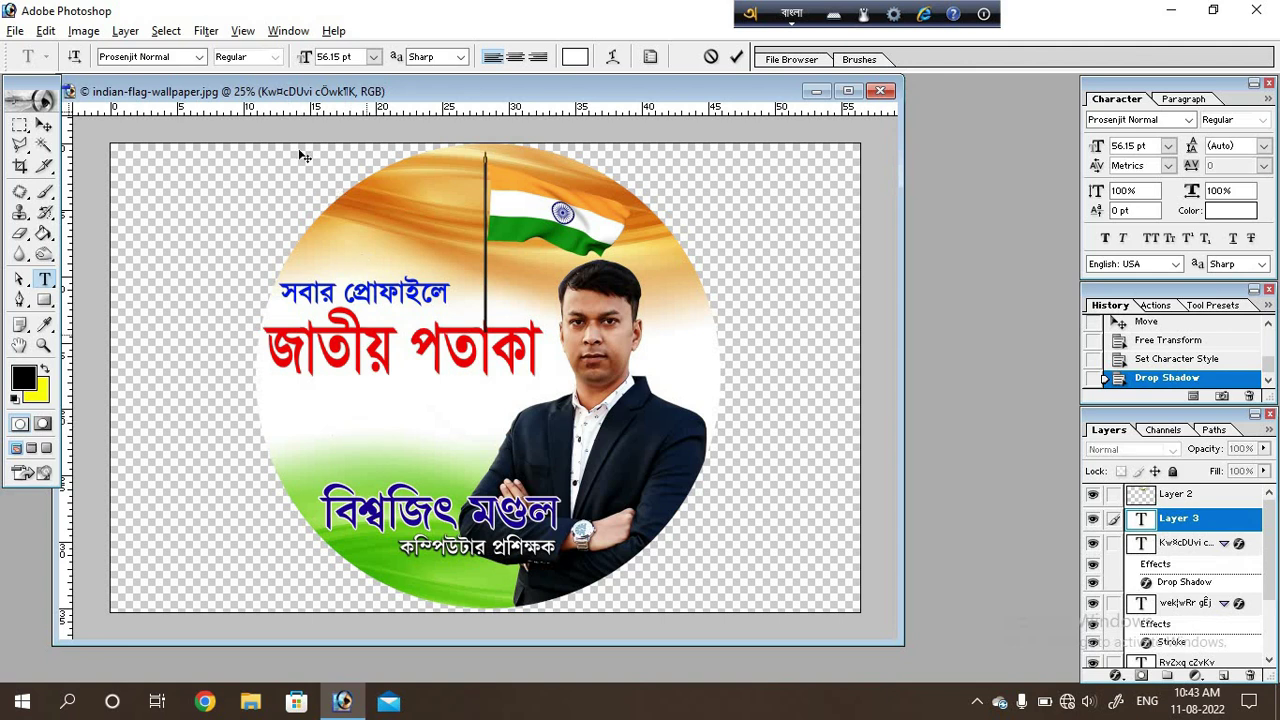
{"action": "left_click", "coordinate": [199, 57]}
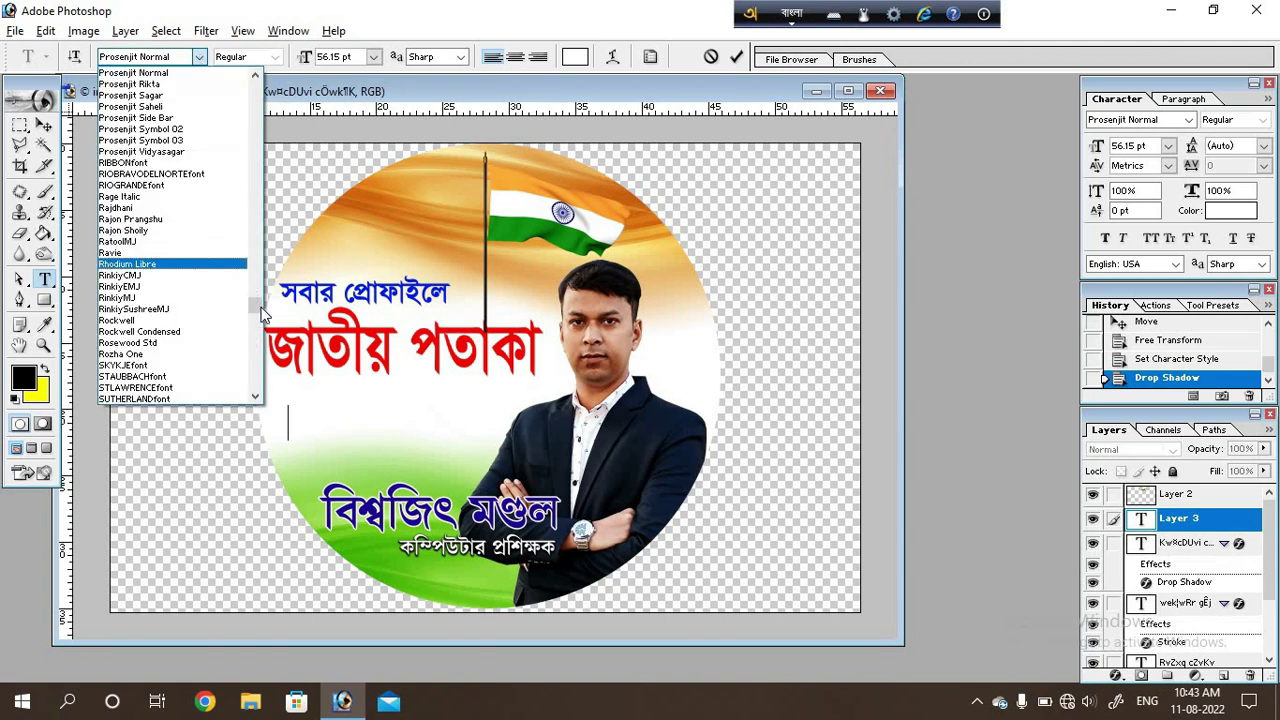
{"action": "left_click_drag", "start_coordinate": [257, 310], "coordinate": [252, 104]}
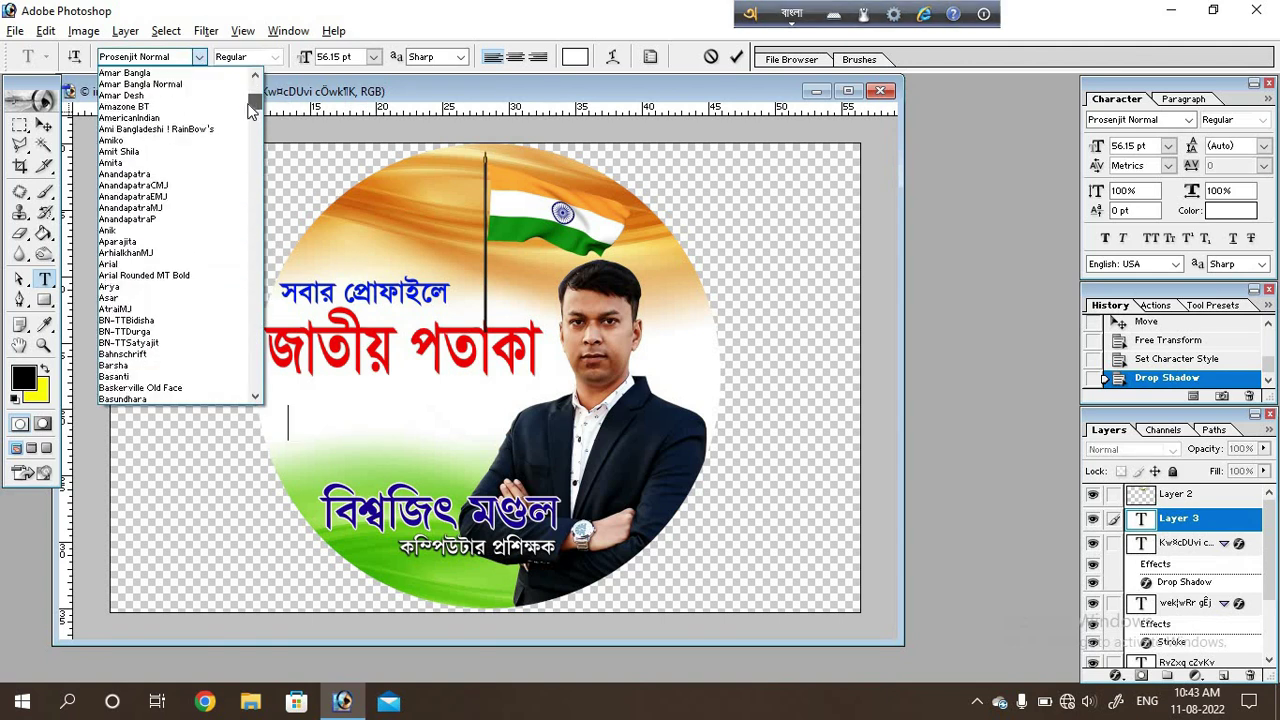
{"action": "left_click", "coordinate": [130, 264]}
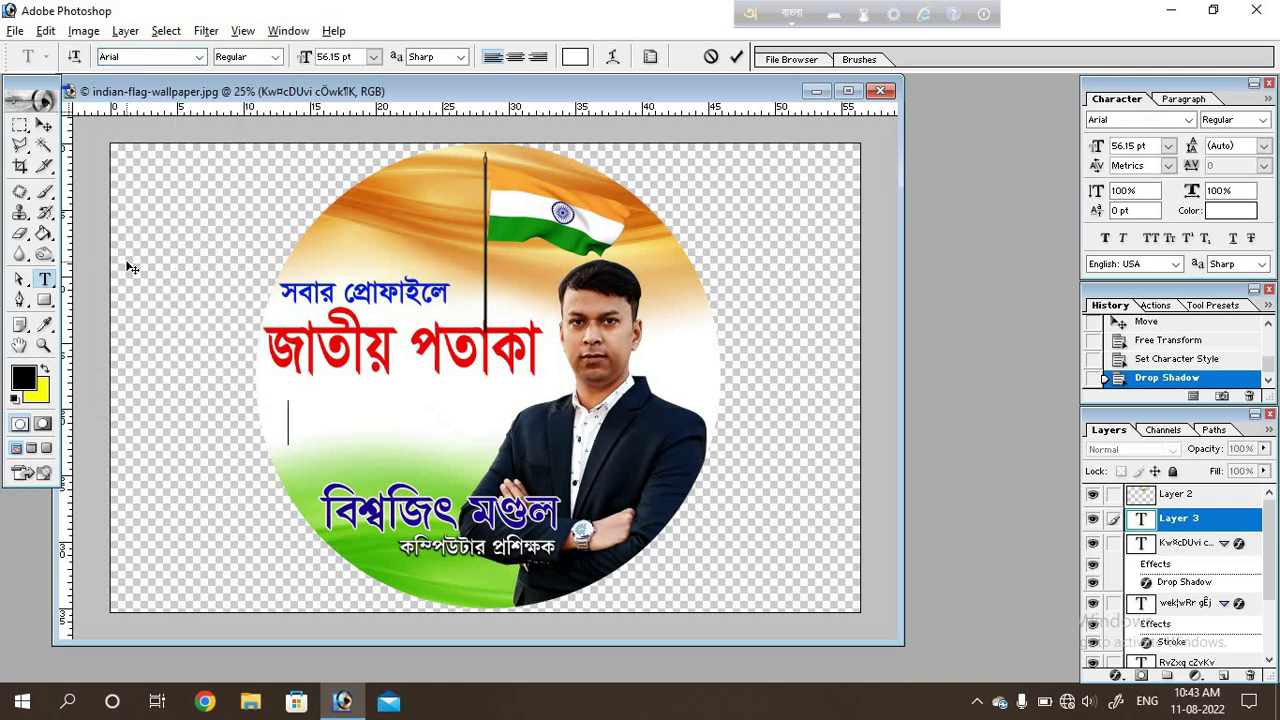
{"action": "key", "text": "F12"}
{"action": "key", "text": "ctrl+a"}
{"action": "left_click", "coordinate": [575, 56]}
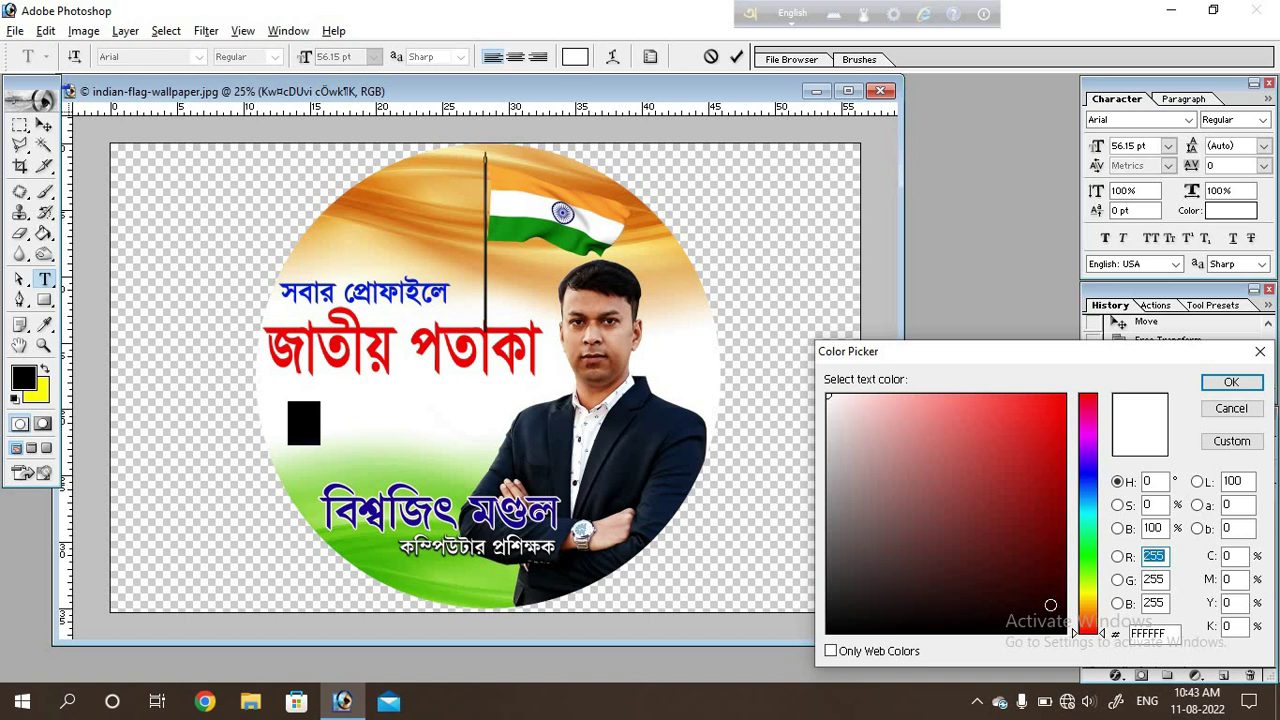
Colour the date text blue and complete it as '15 August, 2022'.
{"action": "left_click_drag", "start_coordinate": [1050, 605], "coordinate": [1068, 638]}
{"action": "left_click", "coordinate": [1088, 472]}
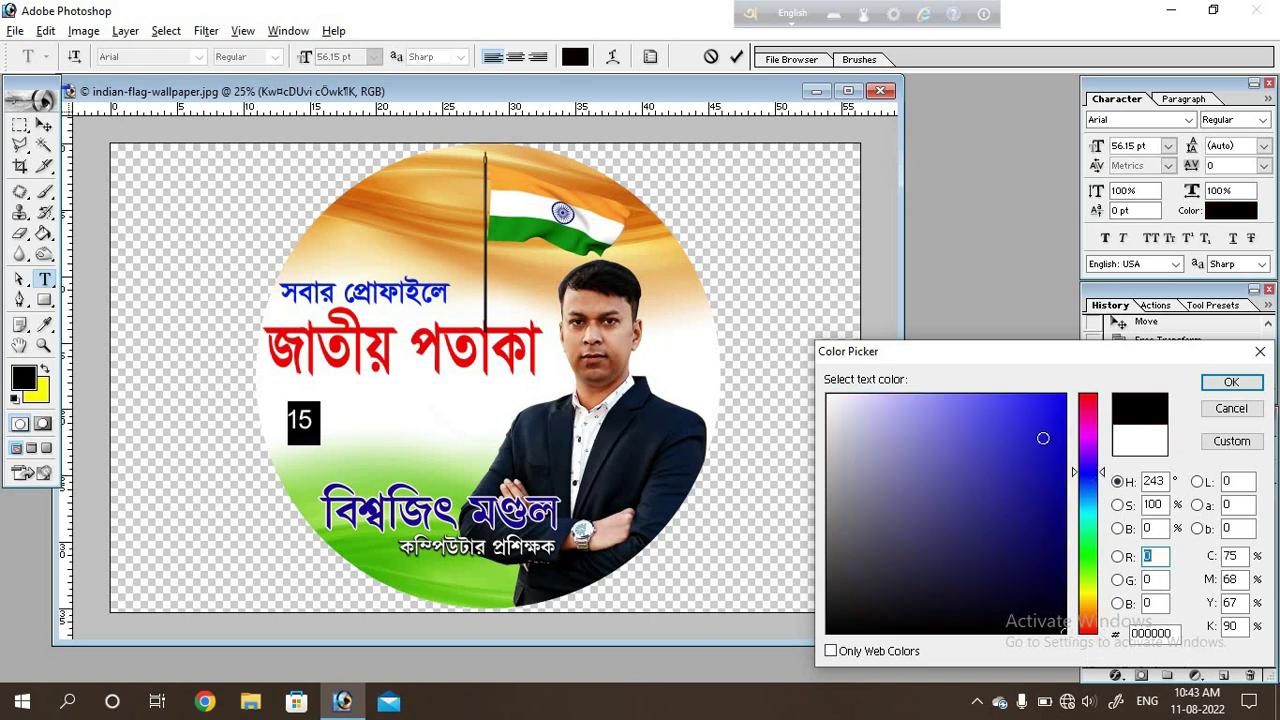
{"action": "left_click", "coordinate": [1064, 396]}
{"action": "left_click", "coordinate": [1231, 382]}
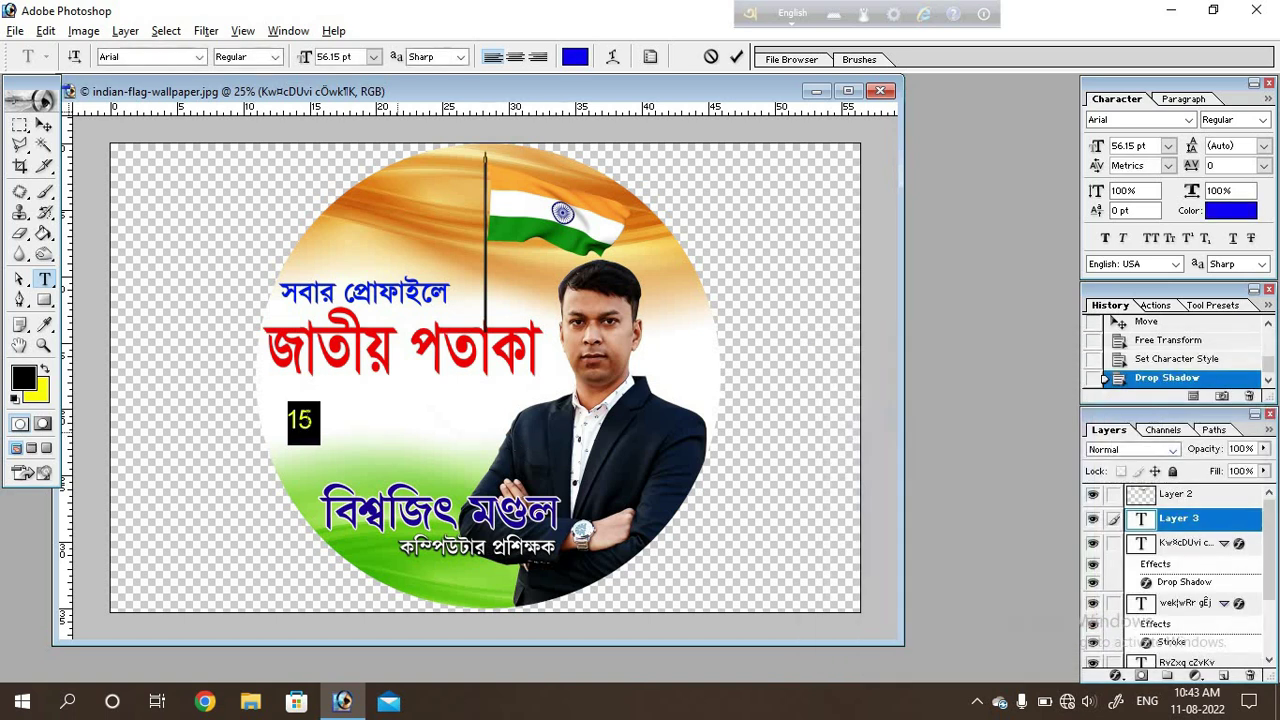
{"action": "key", "text": "Right"}
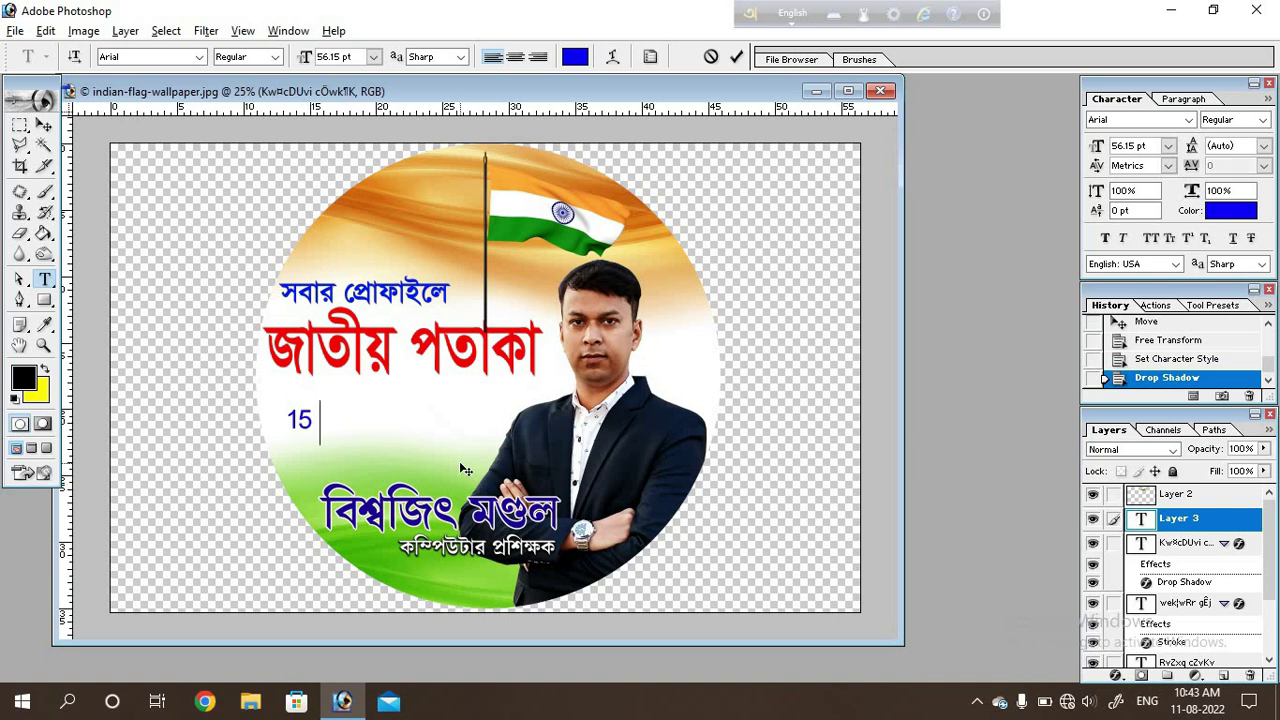
{"action": "type", "text": "Augug"}
{"action": "key", "text": "BackSpace"}
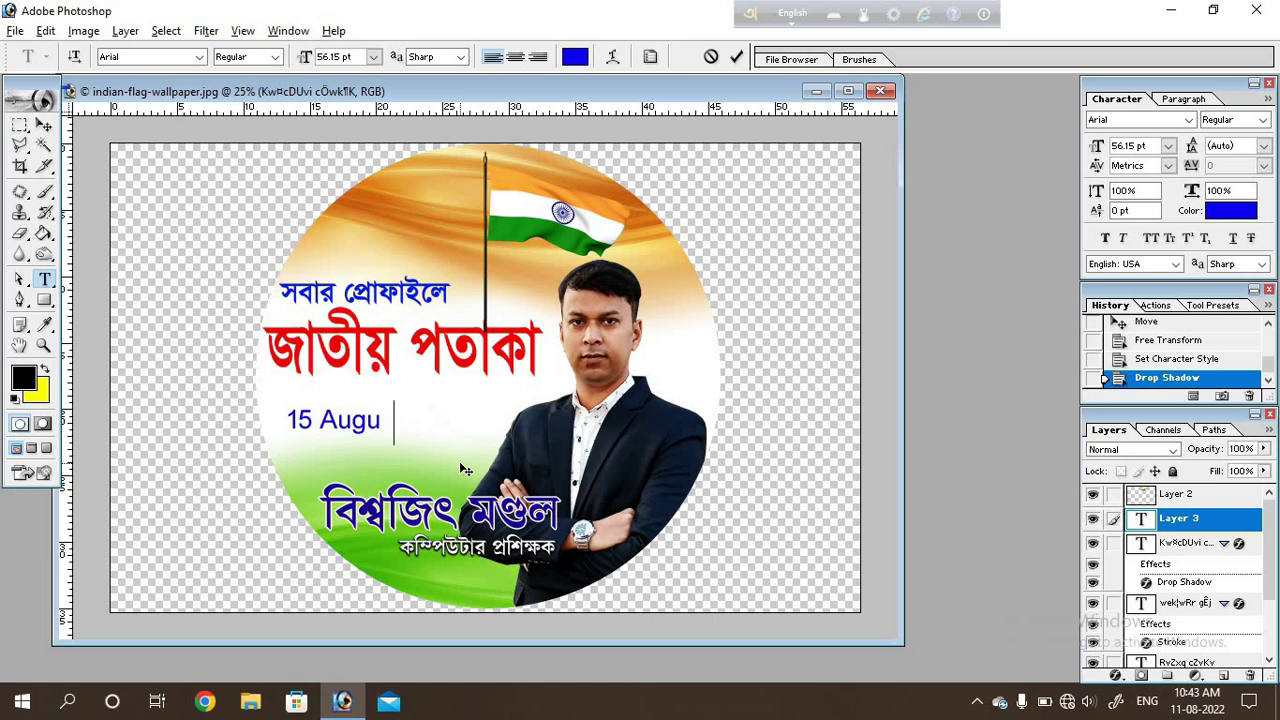
{"action": "type", "text": "st, "}
{"action": "type", "text": "2022"}
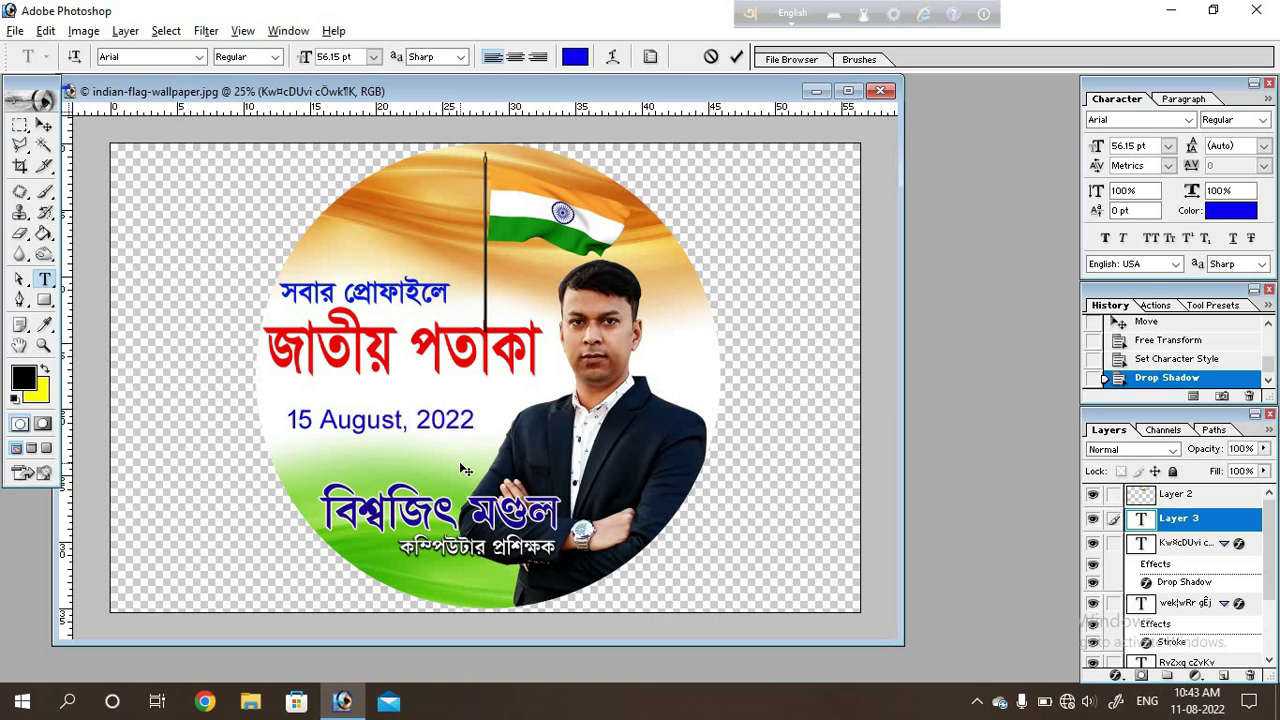
Set the date text's font style to Bold.
{"action": "left_click_drag", "start_coordinate": [437, 465], "coordinate": [442, 466]}
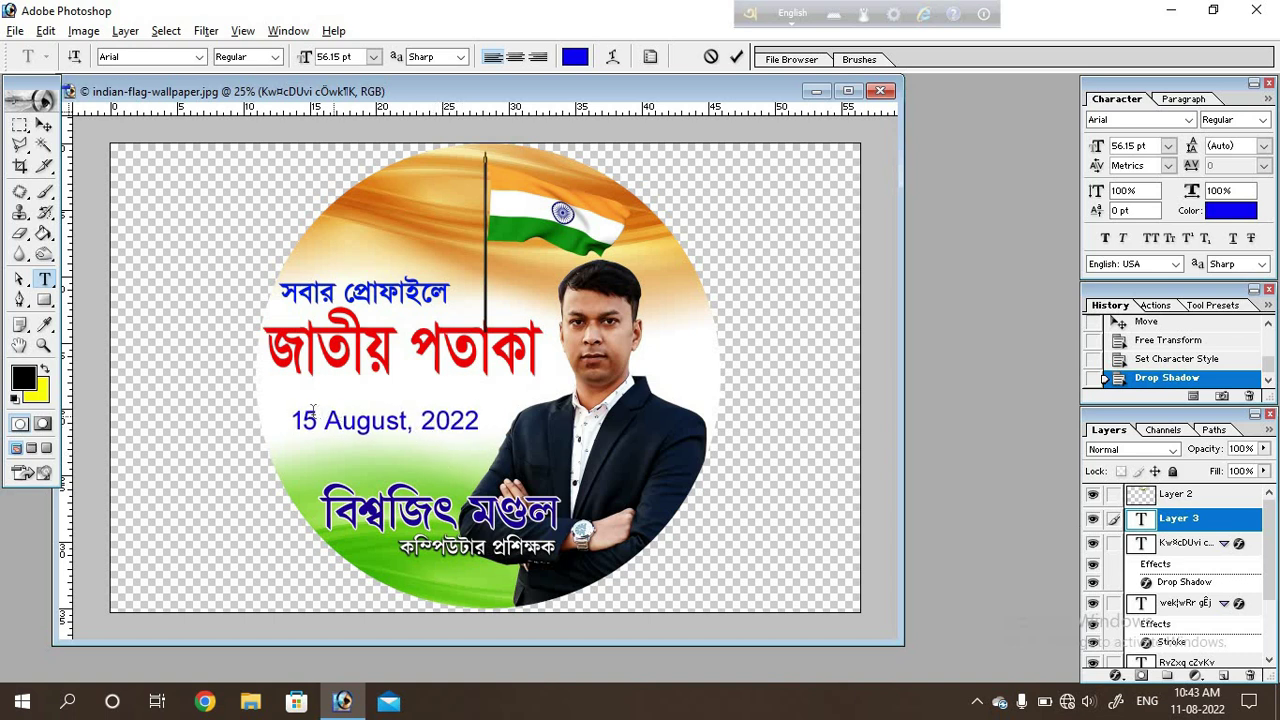
{"action": "left_click_drag", "start_coordinate": [289, 420], "coordinate": [487, 425]}
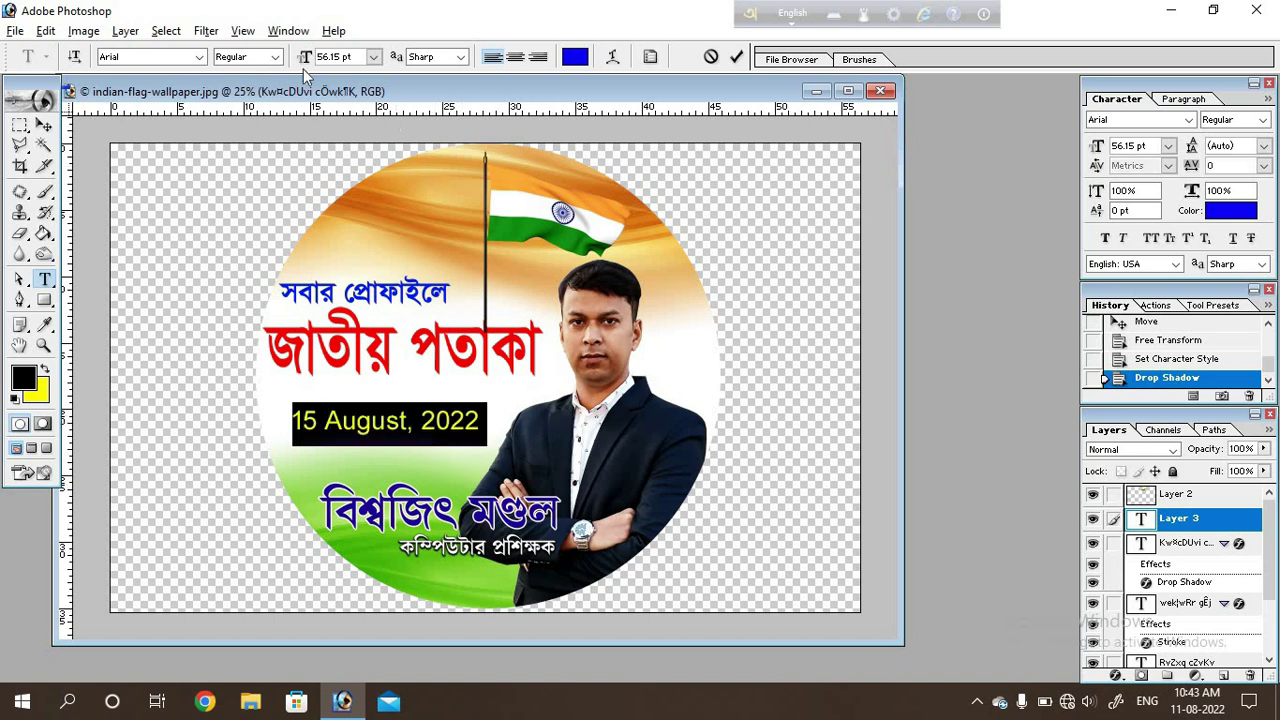
{"action": "left_click", "coordinate": [274, 58]}
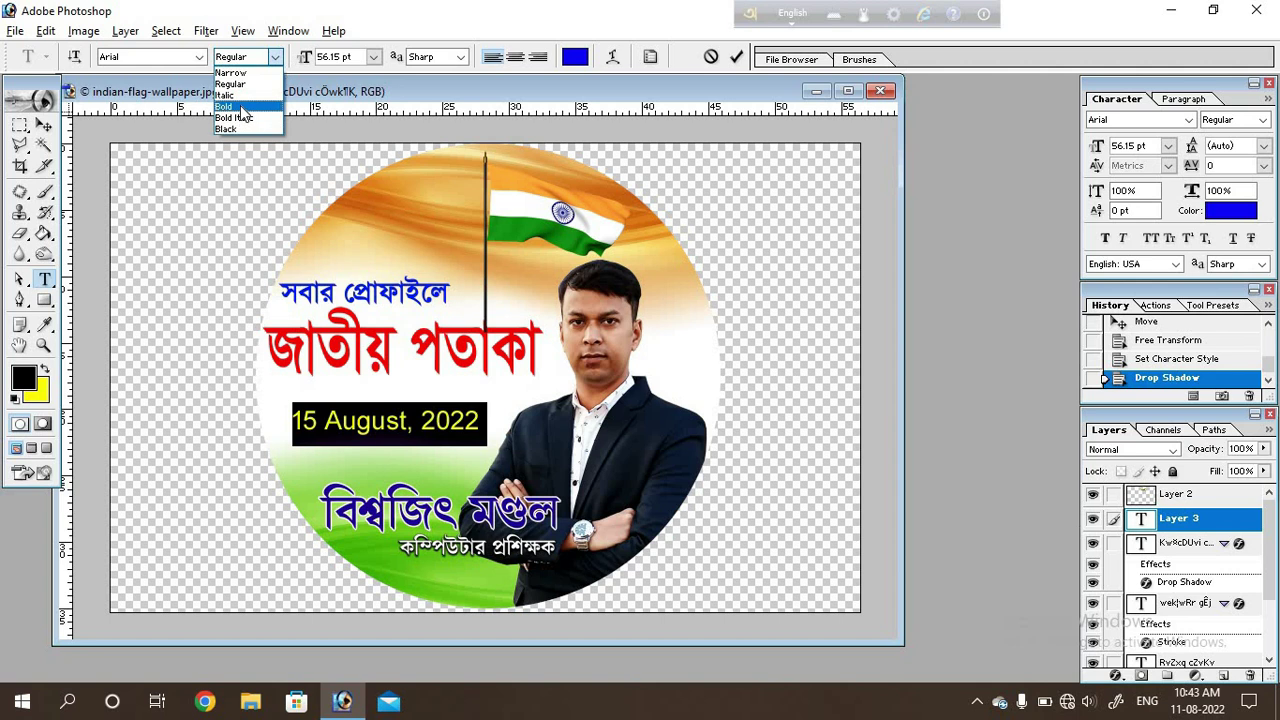
{"action": "left_click", "coordinate": [240, 107]}
{"action": "left_click", "coordinate": [44, 125]}
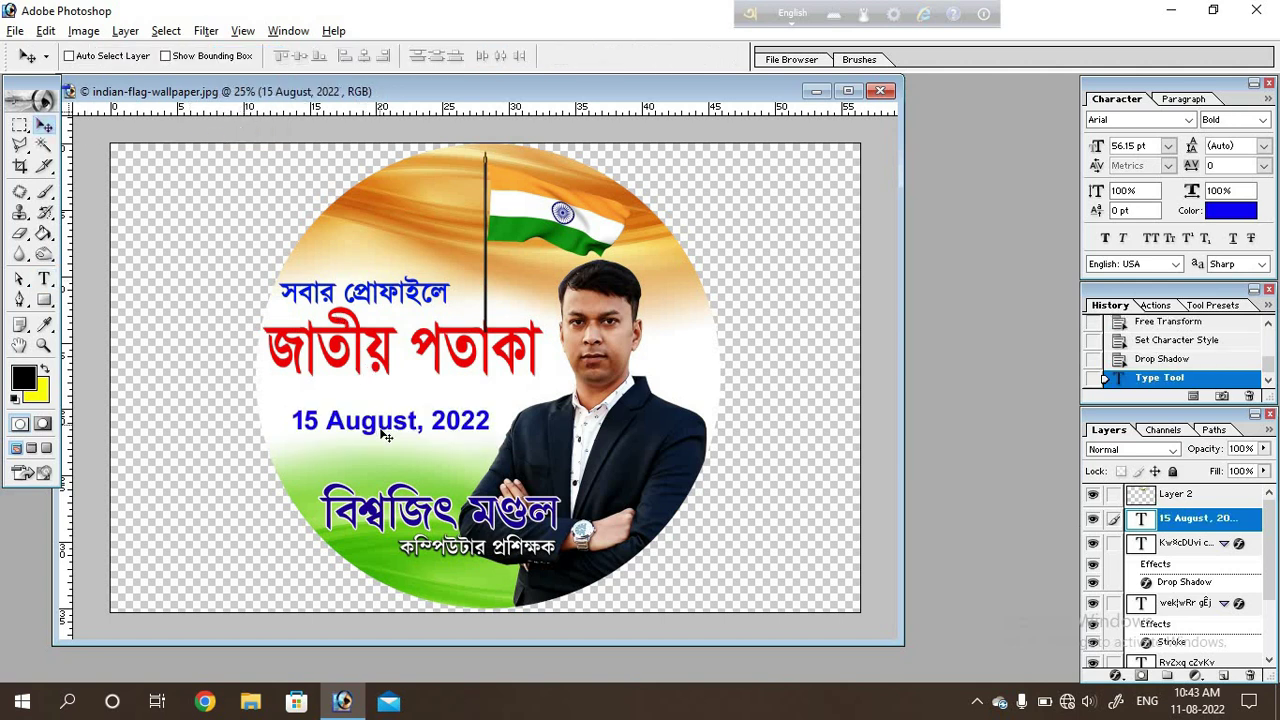
Move the date line slightly up and left.
{"action": "left_click_drag", "start_coordinate": [386, 434], "coordinate": [377, 425]}
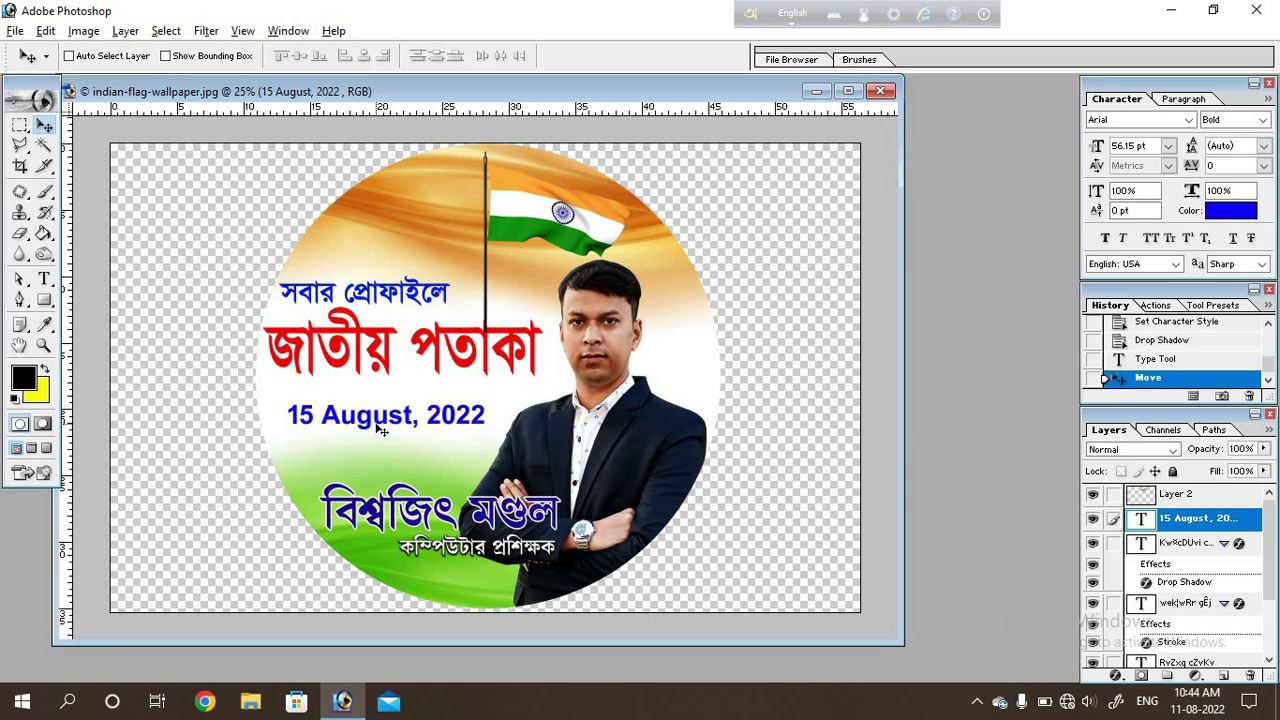
{"action": "left_click", "coordinate": [46, 282]}
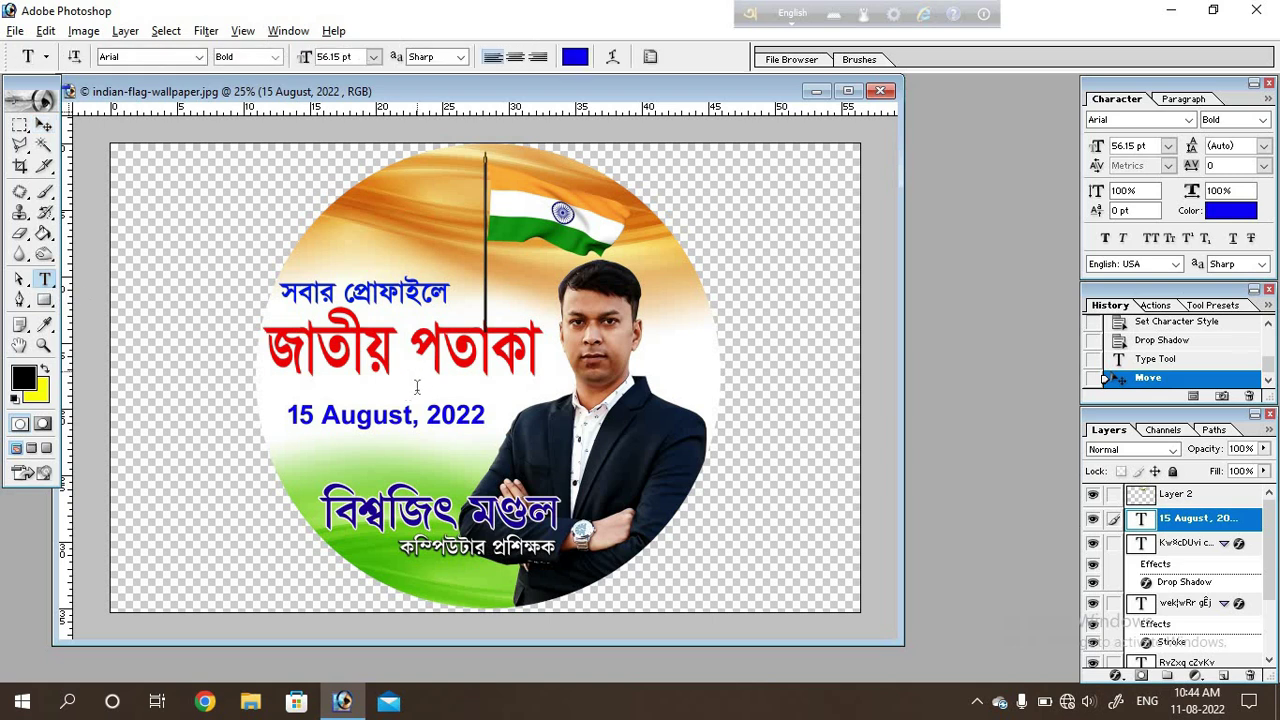
{"action": "left_click", "coordinate": [44, 127]}
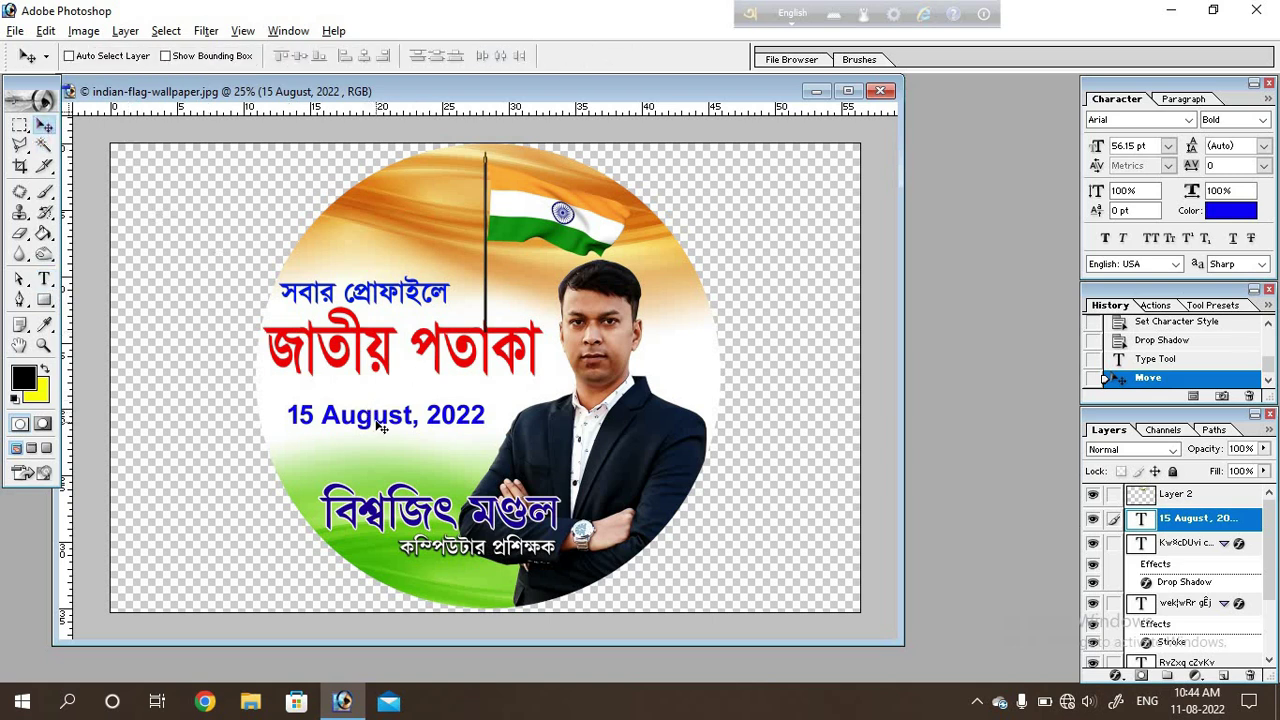
{"action": "left_click_drag", "start_coordinate": [386, 425], "coordinate": [383, 425]}
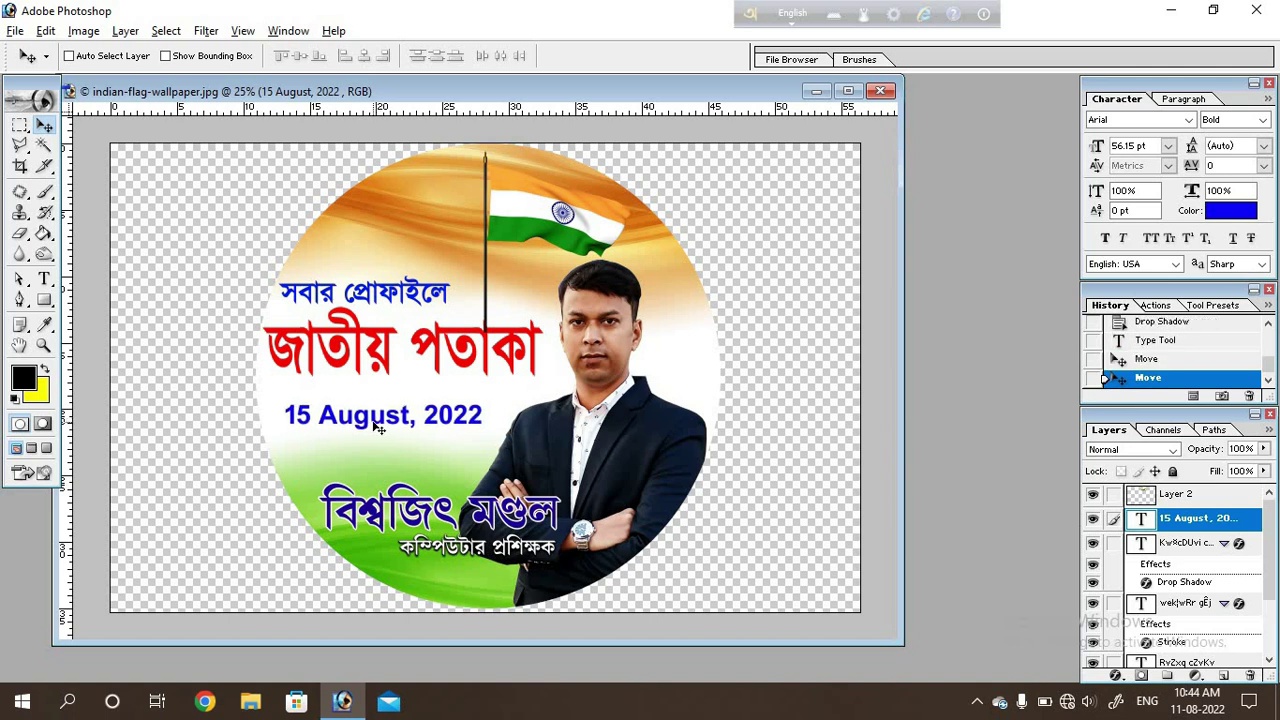
Draw a straight line just above the date.
{"action": "left_click", "coordinate": [44, 299]}
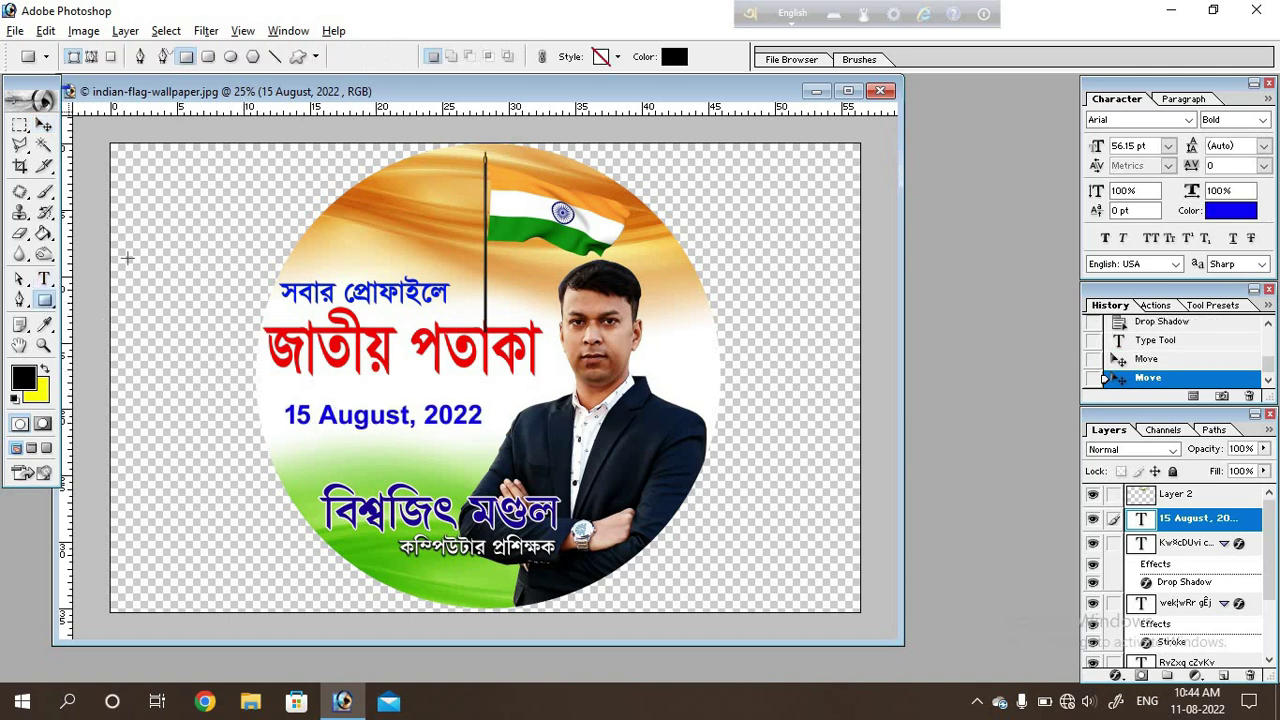
{"action": "left_click", "coordinate": [274, 56]}
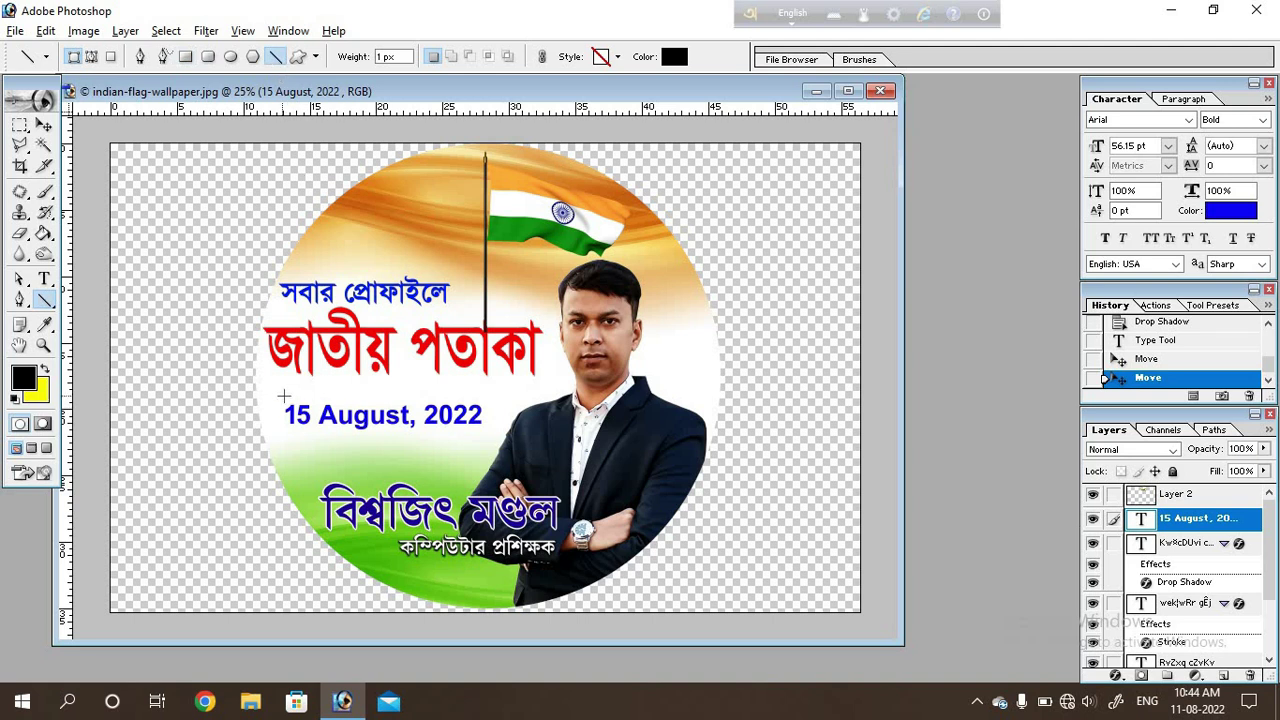
{"action": "left_click_drag", "start_coordinate": [284, 397], "coordinate": [479, 397]}
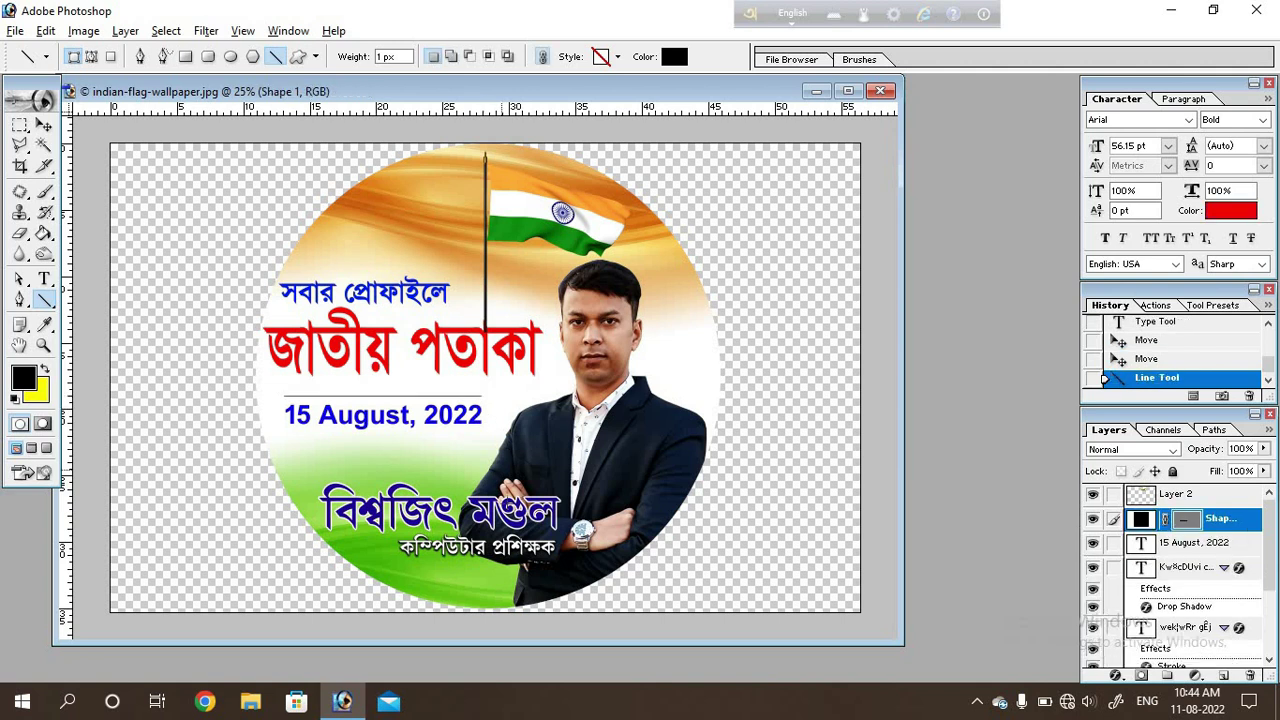
Stretch the line's height to about 2900% to make a thick black bar.
{"action": "left_click", "coordinate": [44, 124]}
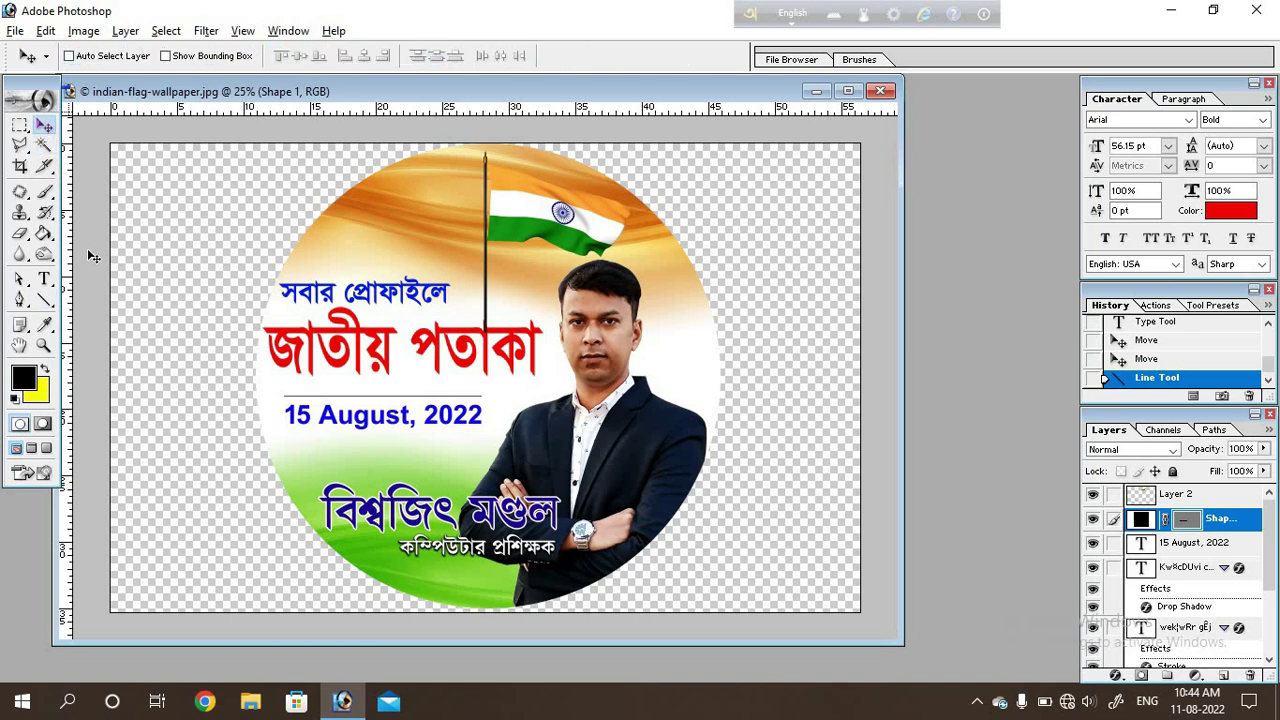
{"action": "key", "text": "ctrl+t"}
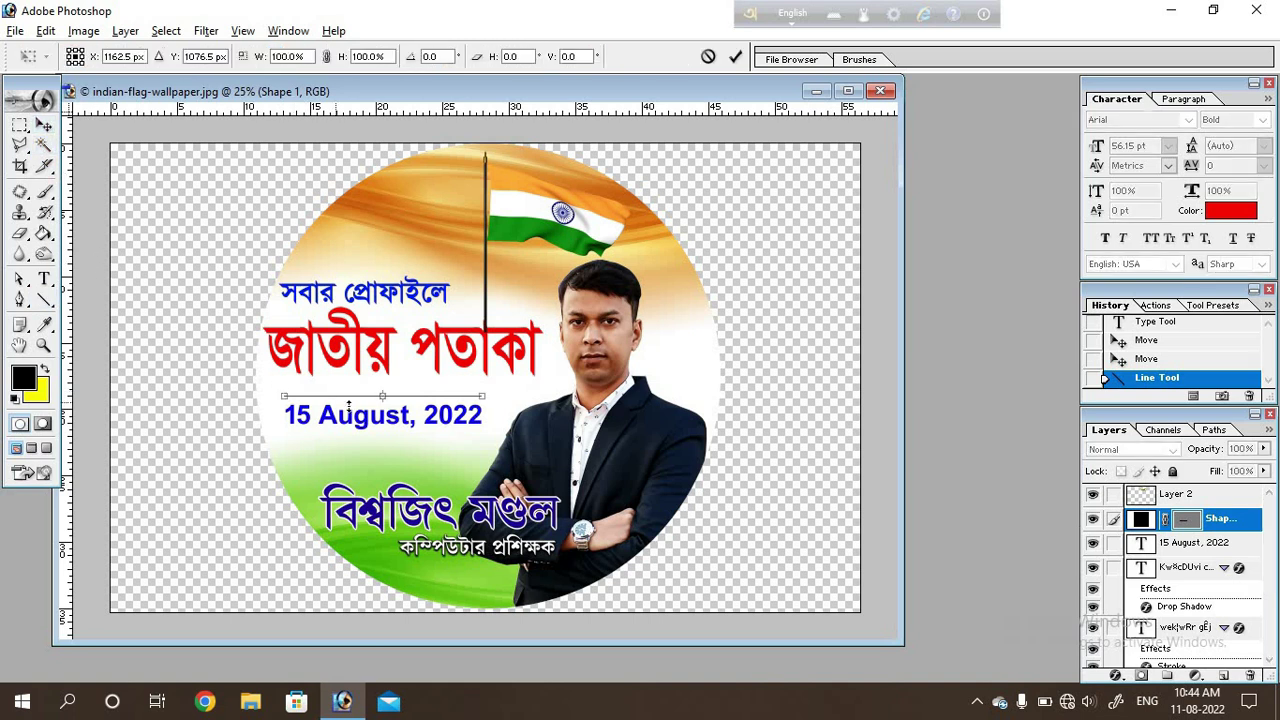
{"action": "left_click_drag", "start_coordinate": [384, 396], "coordinate": [383, 392]}
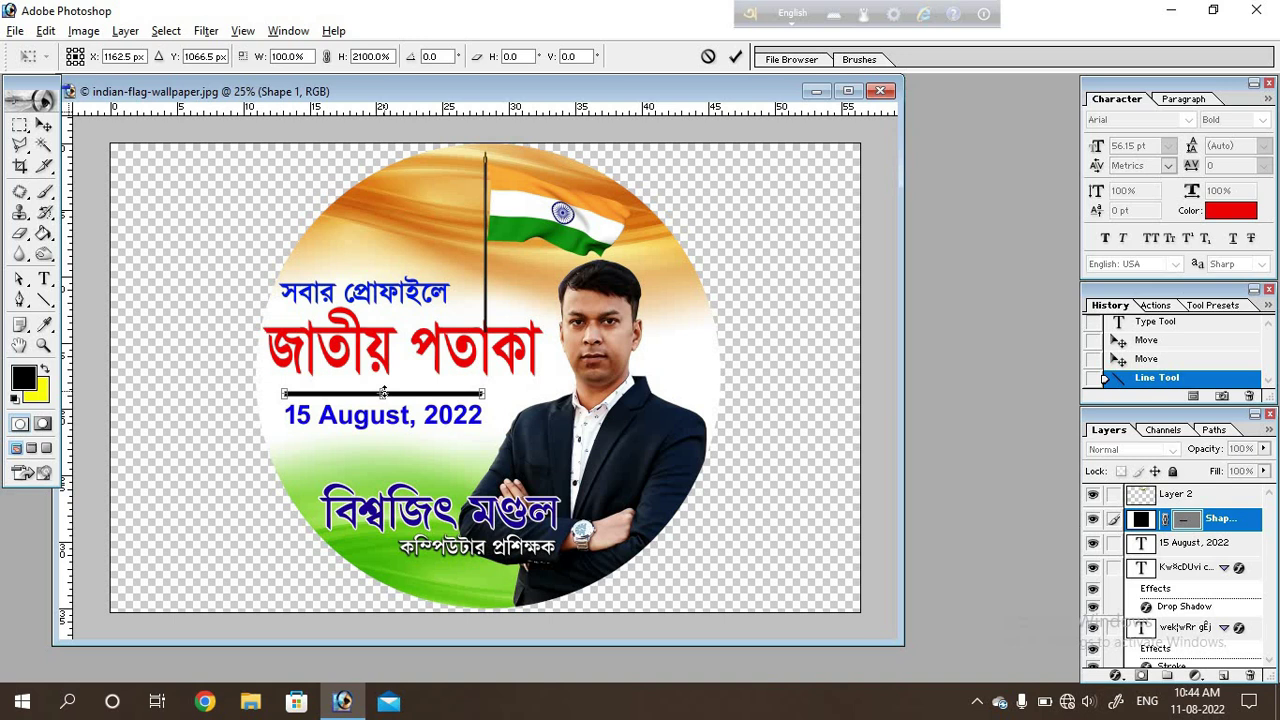
{"action": "left_click_drag", "start_coordinate": [383, 392], "coordinate": [383, 390]}
{"action": "key", "text": "Return"}
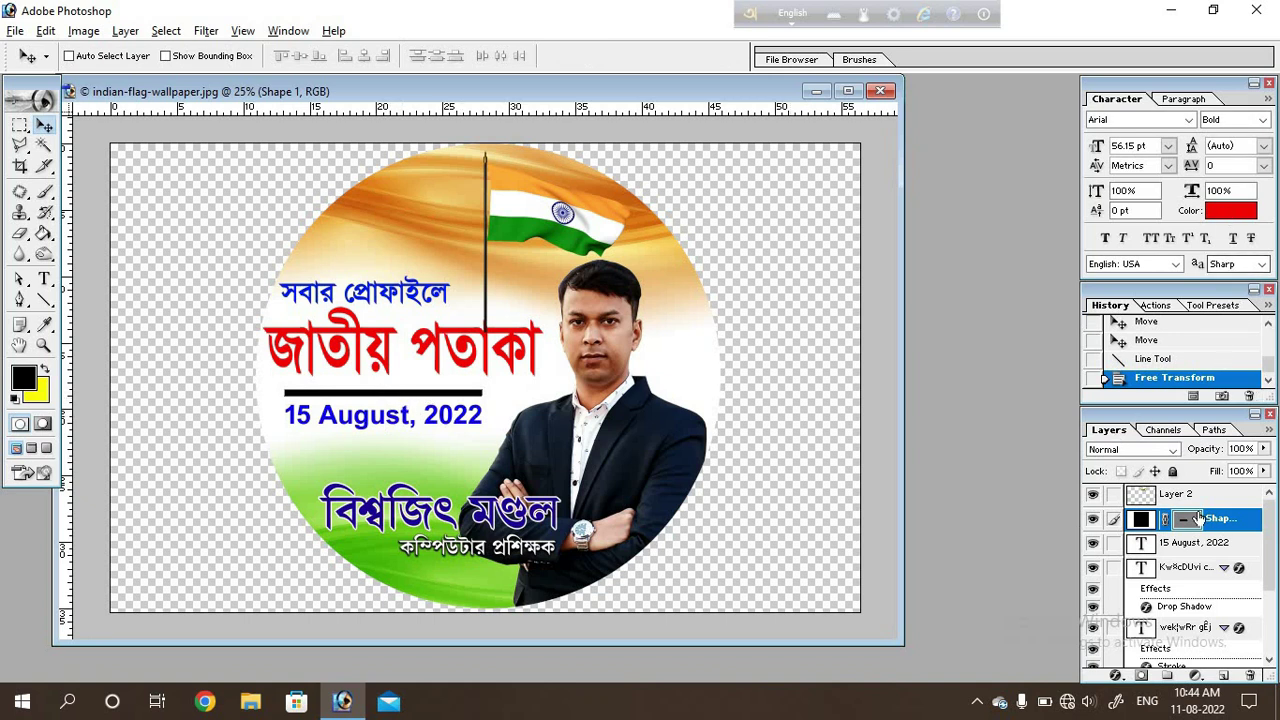
Colour the bar orange (#FF5A00) and place a copy below the date.
{"action": "double_click", "coordinate": [1141, 518]}
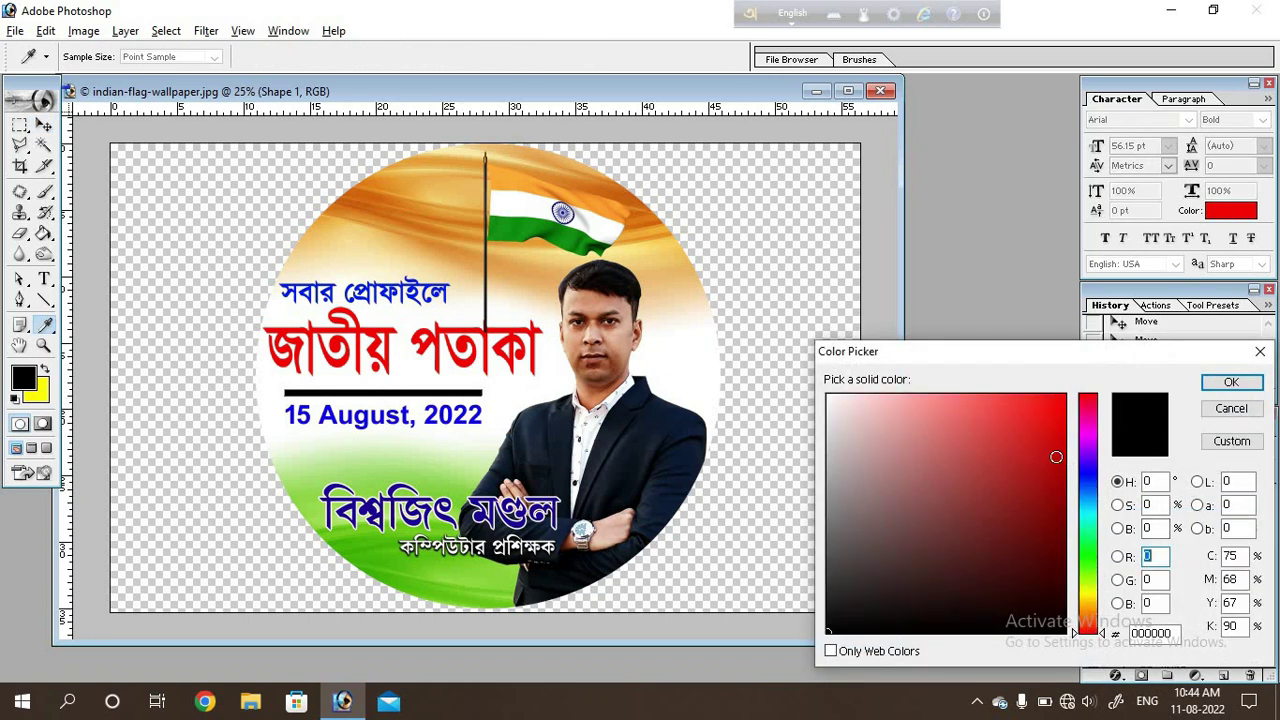
{"action": "type", "text": "255"}
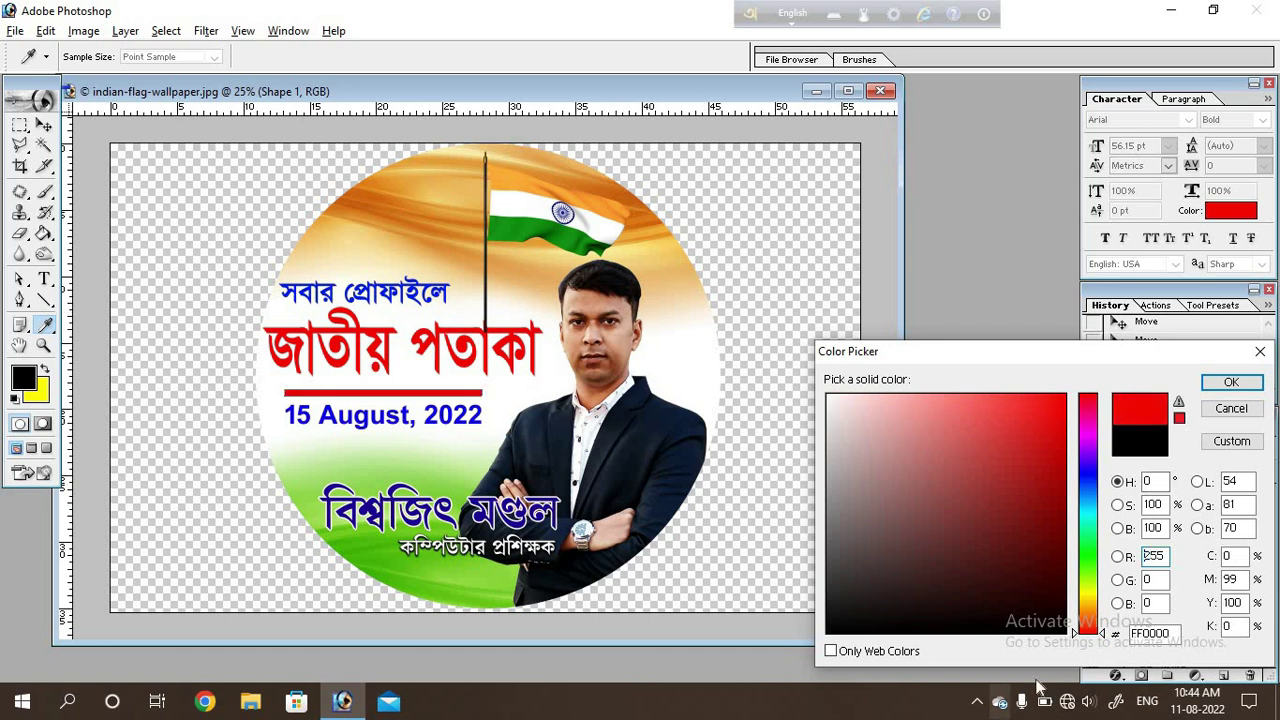
{"action": "left_click_drag", "start_coordinate": [1086, 632], "coordinate": [1091, 628]}
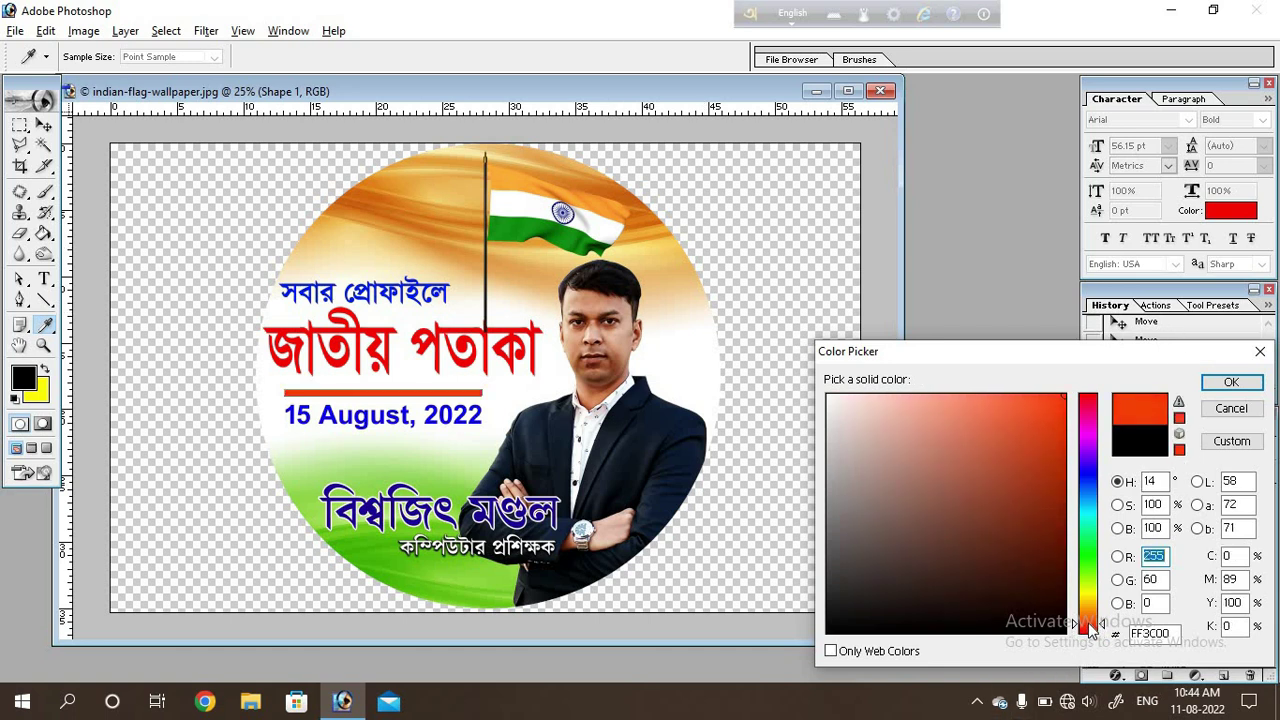
{"action": "left_click", "coordinate": [1231, 382]}
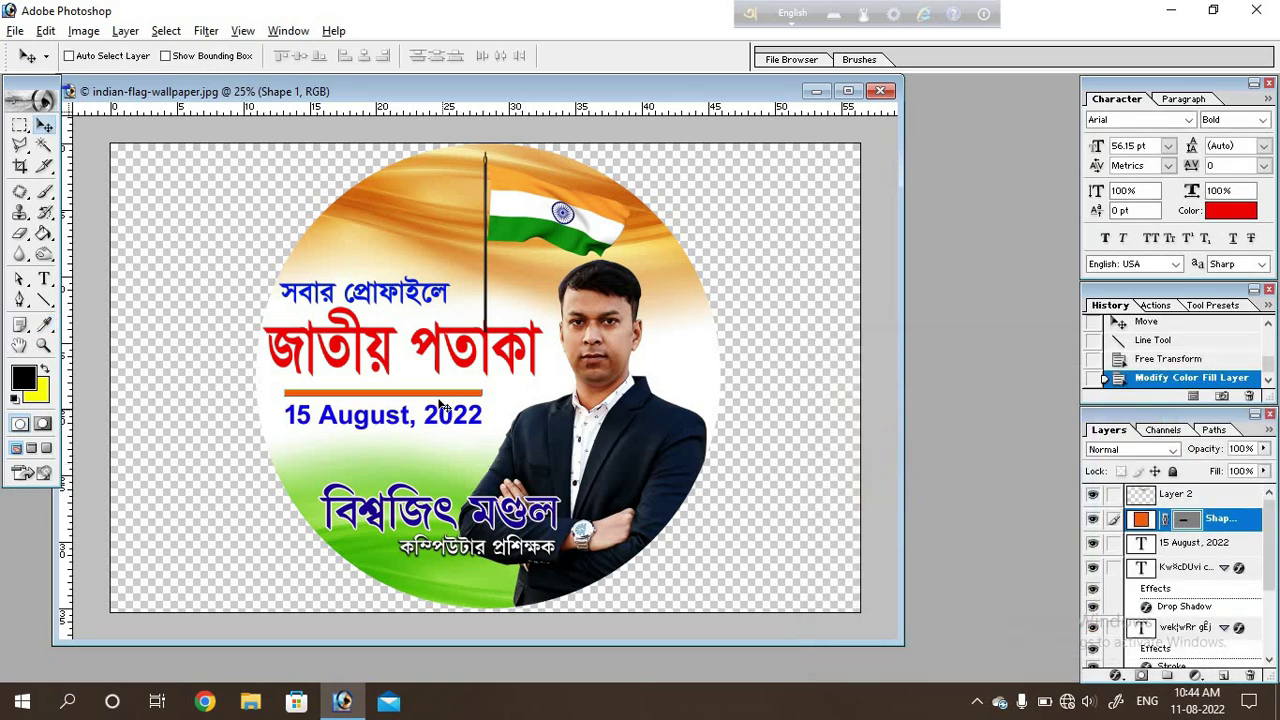
{"action": "left_click_drag", "start_coordinate": [431, 410], "coordinate": [430, 431]}
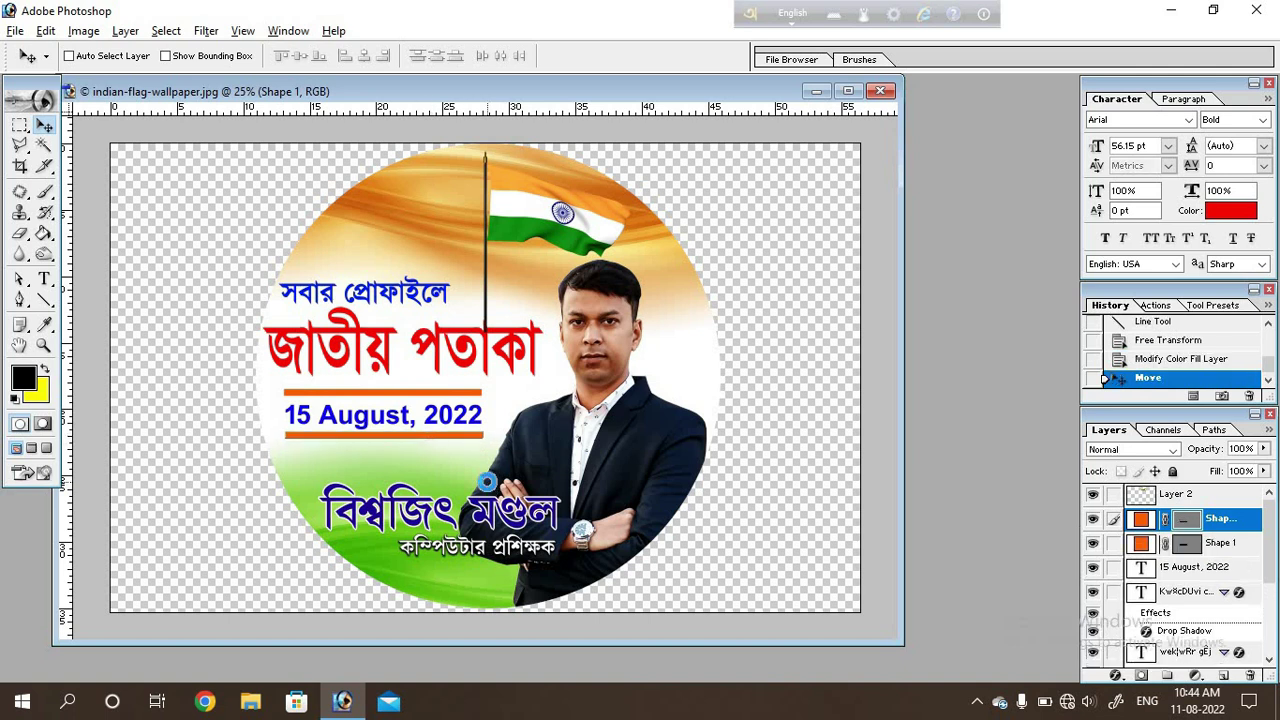
Recolour the lower bar dark green (#007008) and nudge it down into place.
{"action": "key", "text": "Down"}
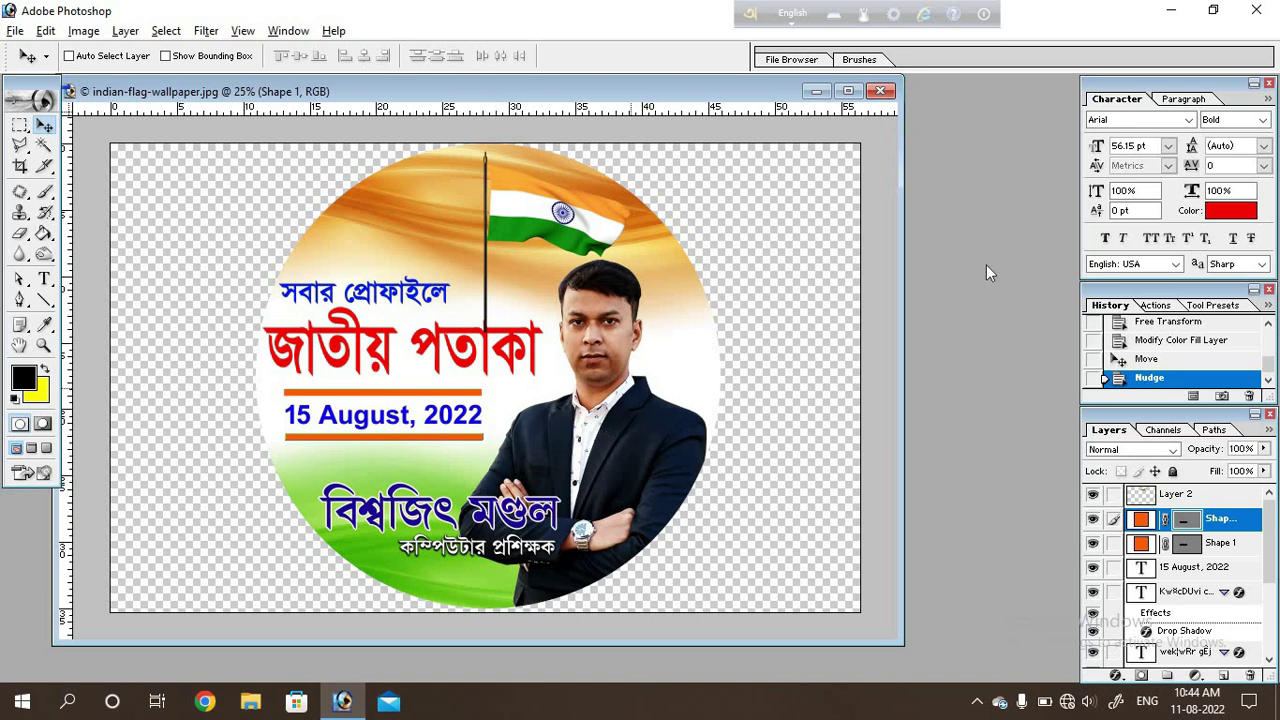
{"action": "double_click", "coordinate": [1141, 519]}
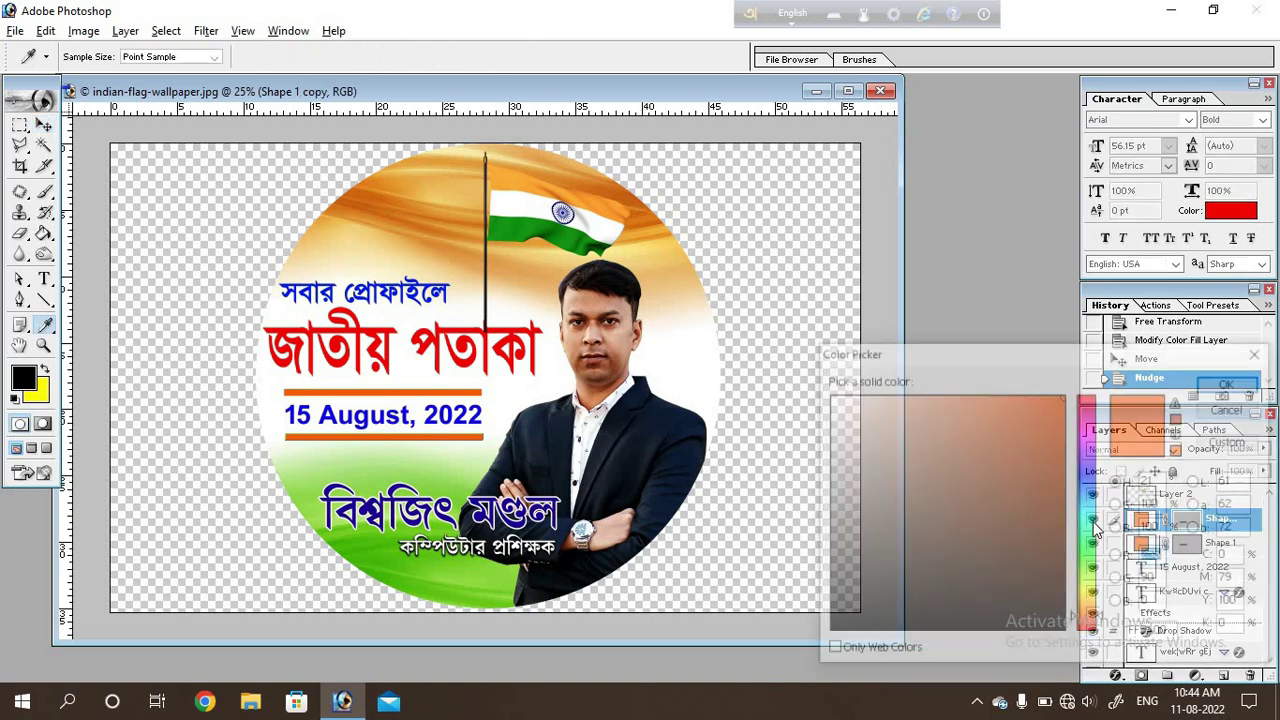
{"action": "left_click", "coordinate": [1089, 551]}
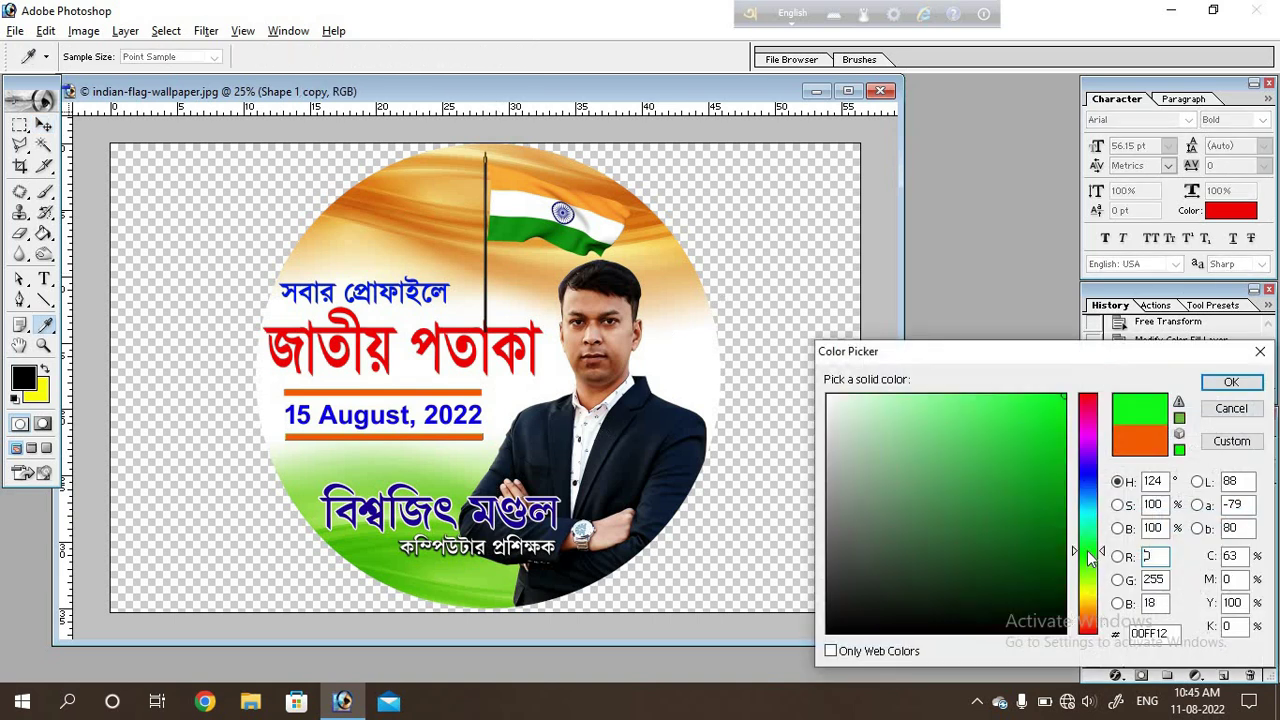
{"action": "left_click", "coordinate": [1048, 514]}
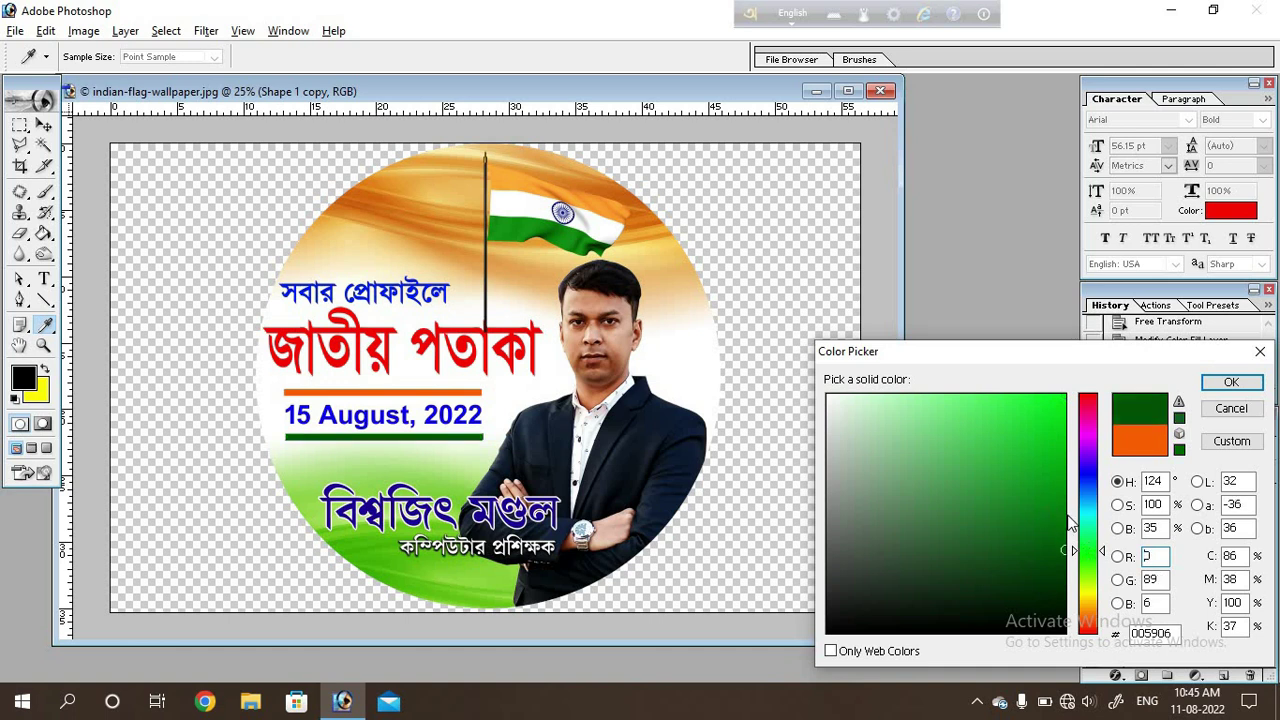
{"action": "left_click", "coordinate": [1064, 528]}
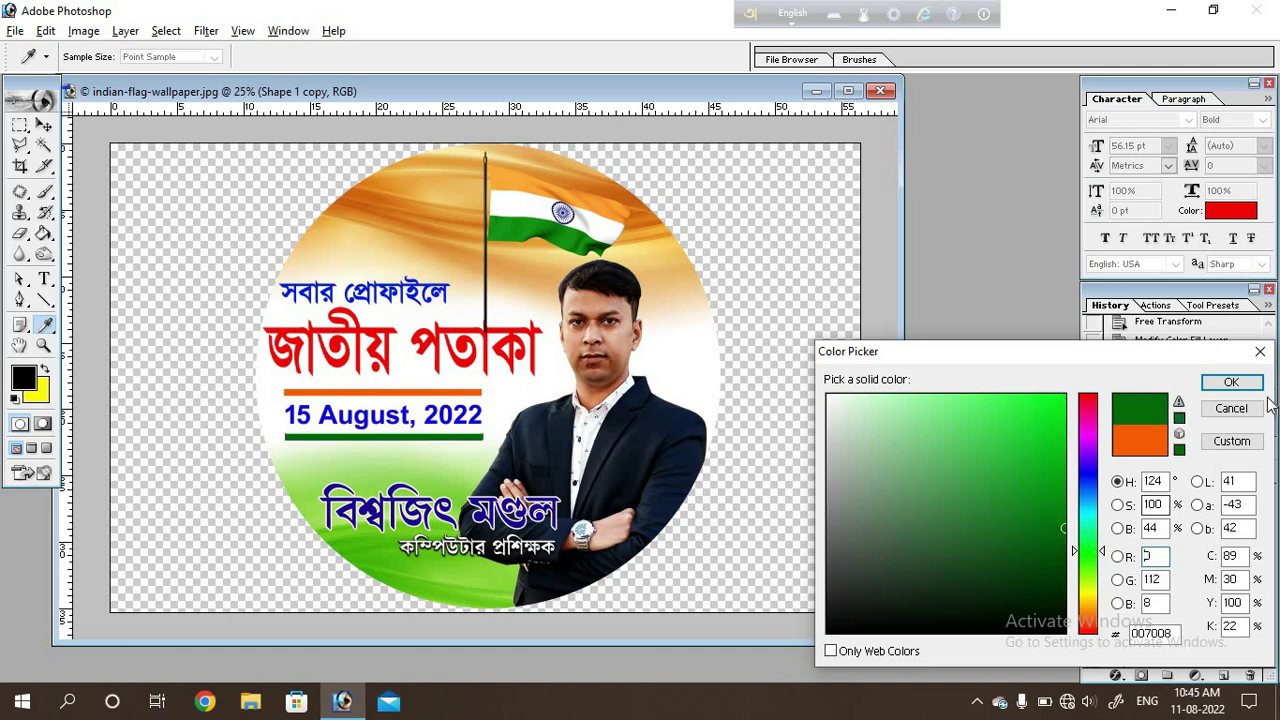
{"action": "left_click", "coordinate": [1231, 382]}
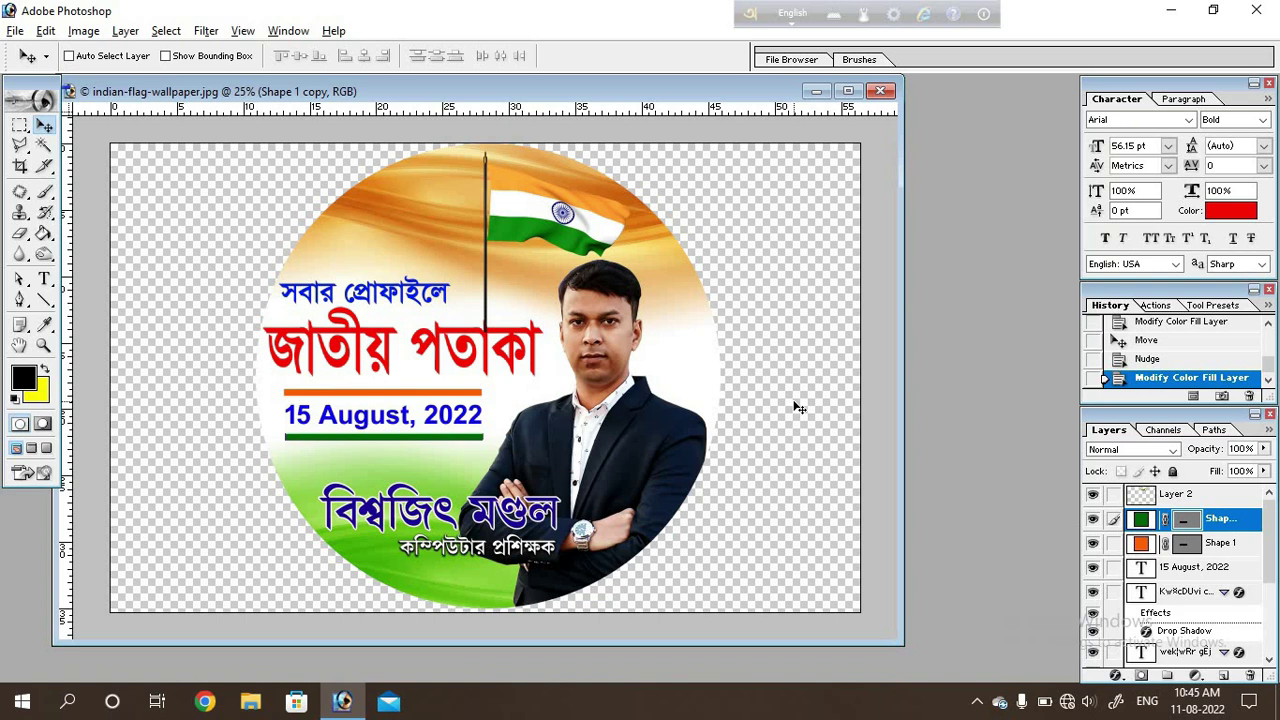
{"action": "key", "text": "Down"}
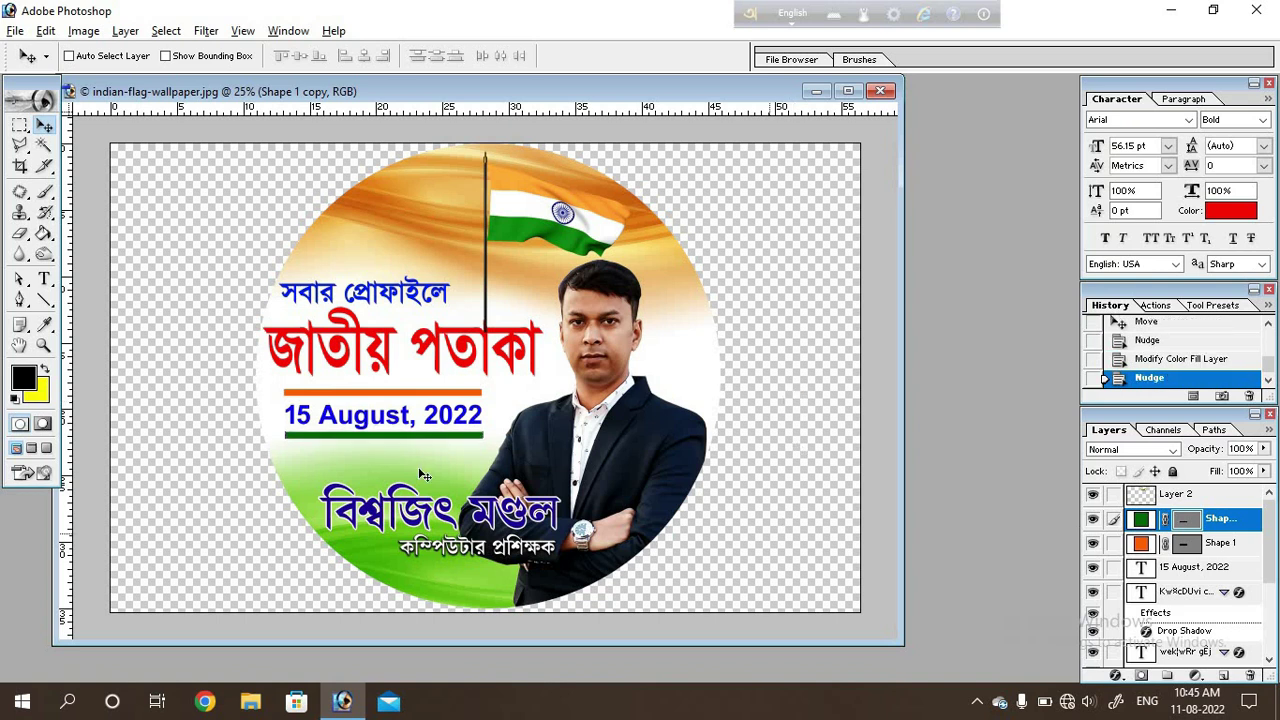
Nudge the orange bar above the date slightly down.
{"action": "right_click", "coordinate": [405, 403]}
{"action": "left_click", "coordinate": [413, 412]}
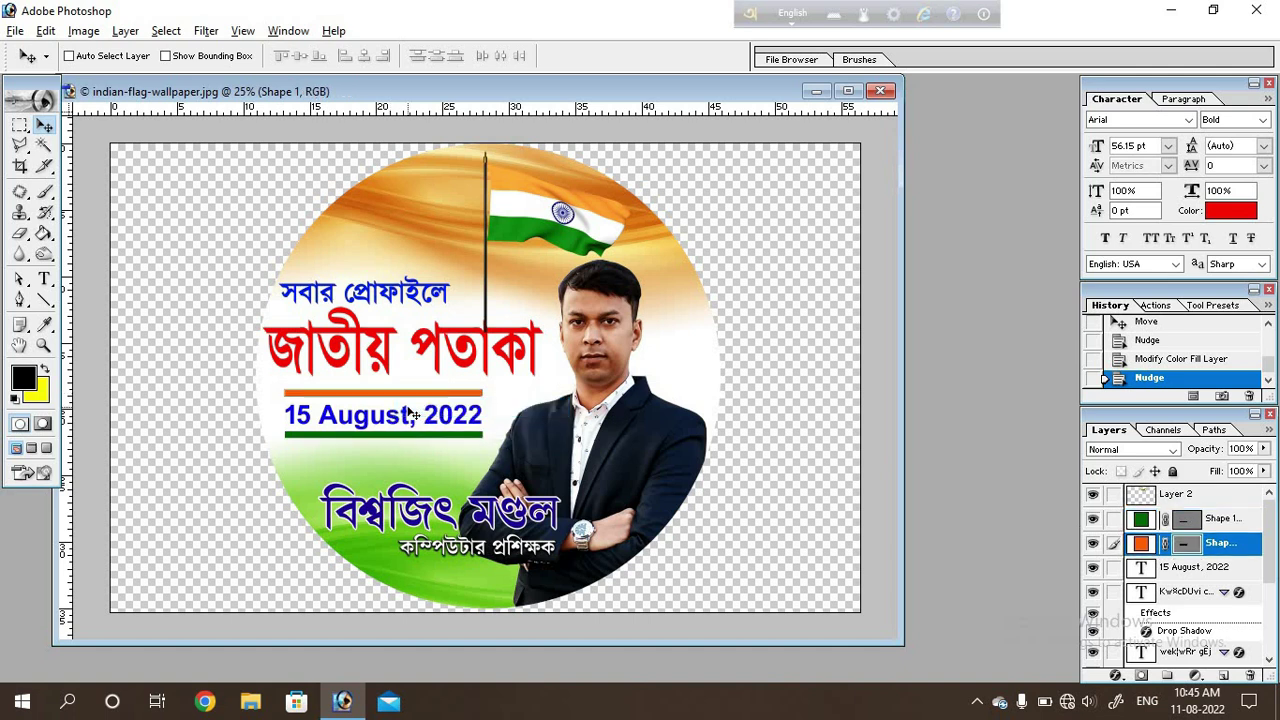
{"action": "key", "text": "Down"}
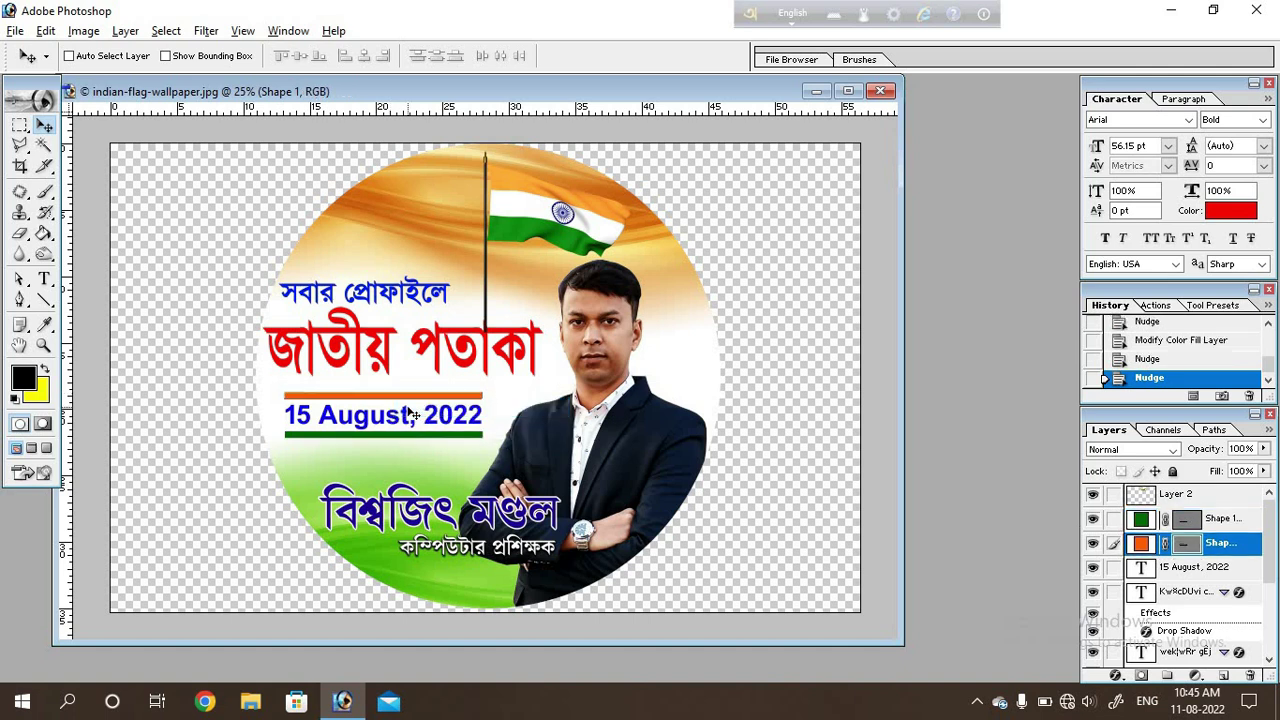